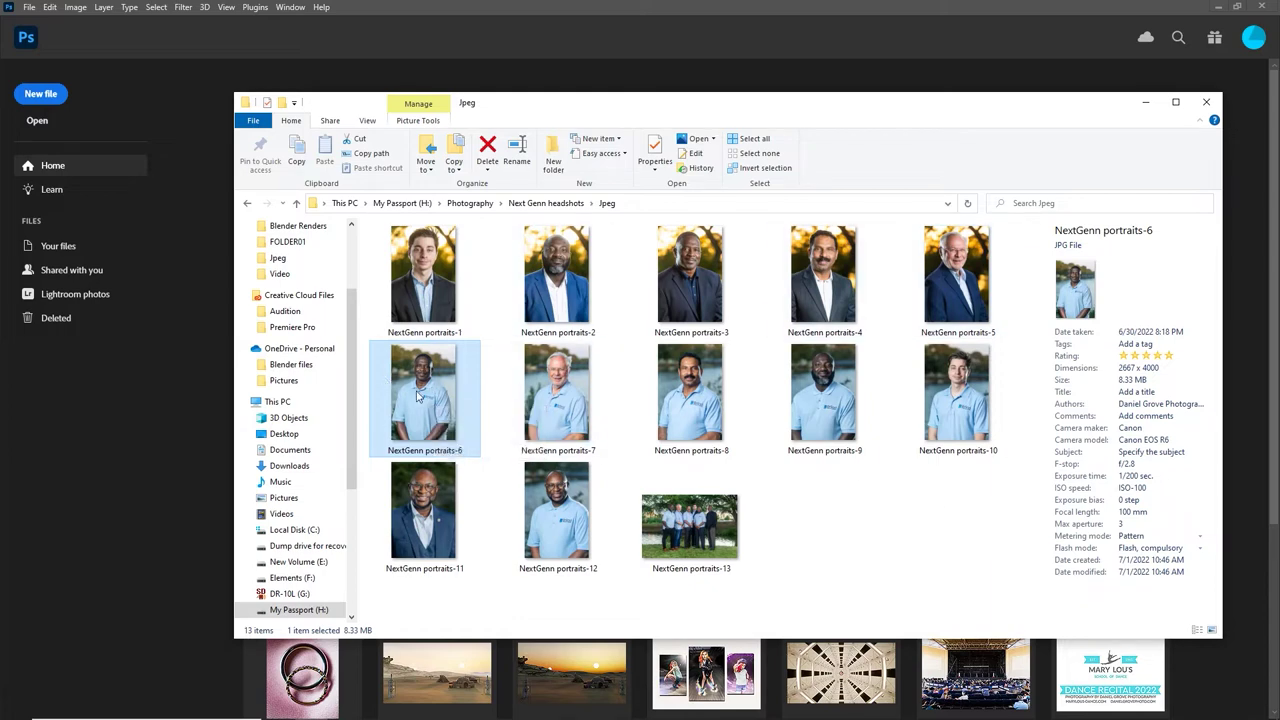
Step: Open NextGenn portraits-6 as a document and place NextGenn portraits-7, 8, 9, 10 and 12 on it as separate layers
drag(420, 397, 189, 418)
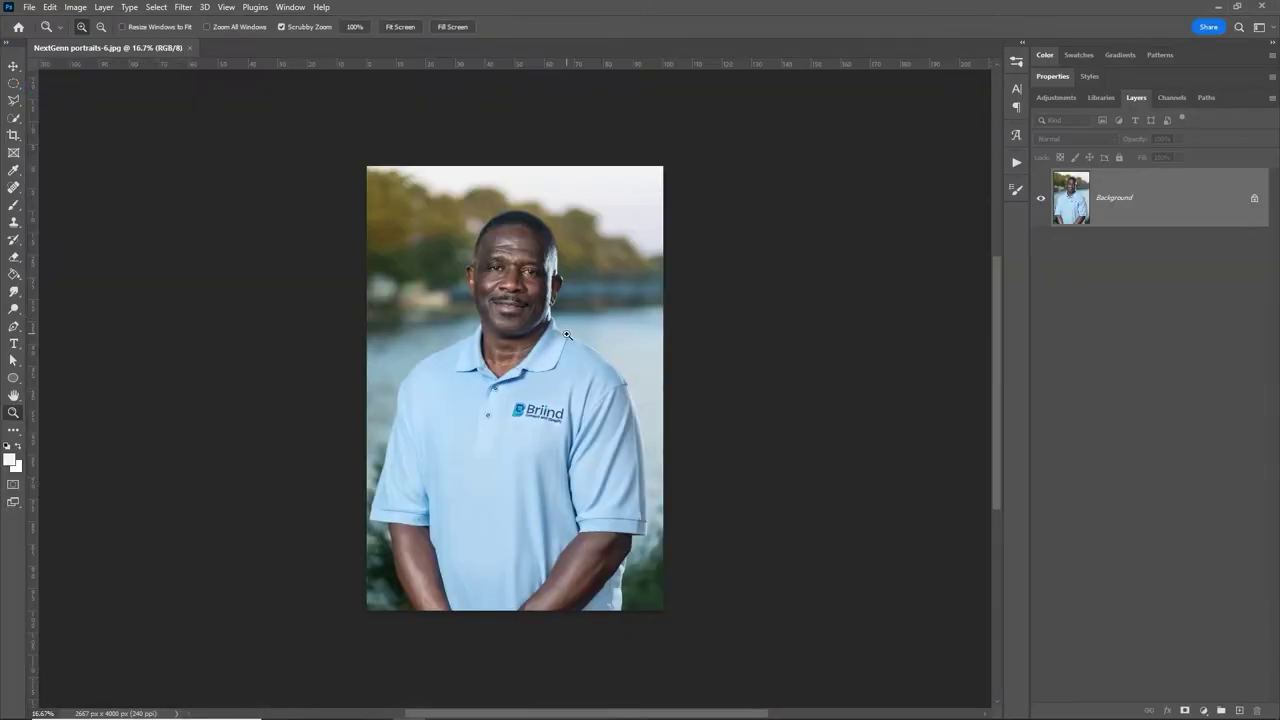
key(alt+Tab)
click(557, 395)
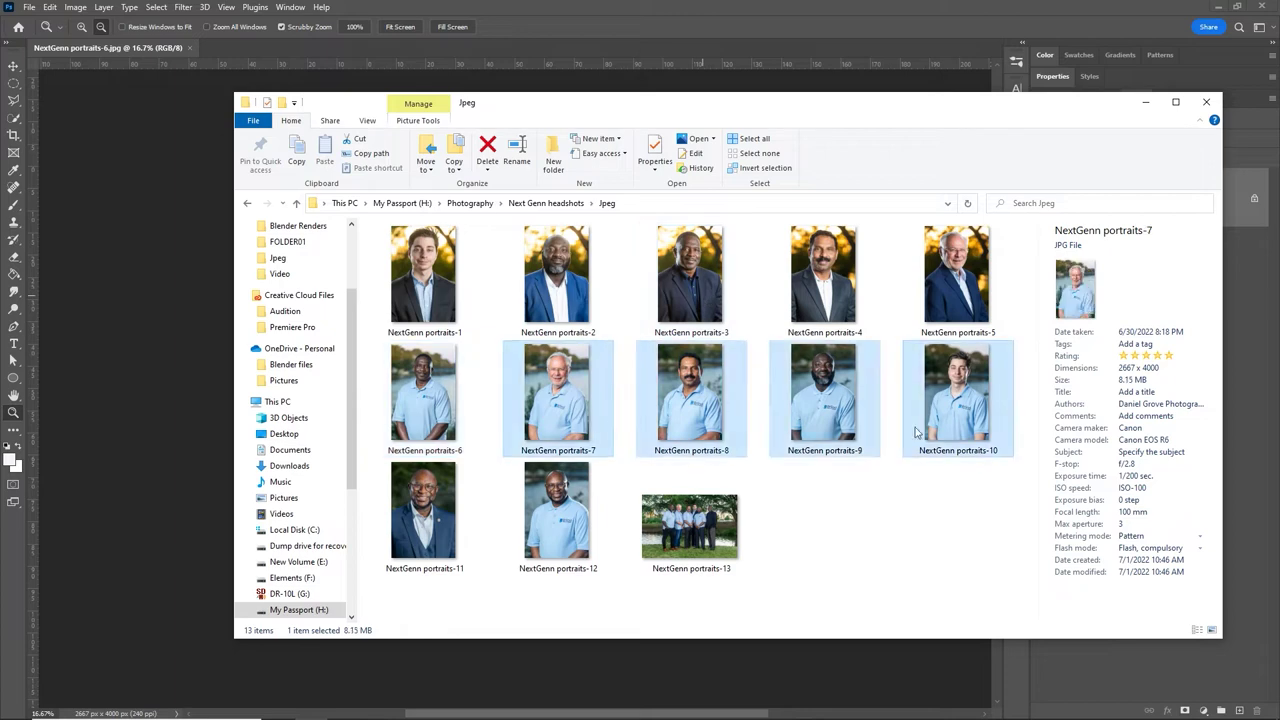
ctrl+click(557, 510)
drag(648, 109, 667, 108)
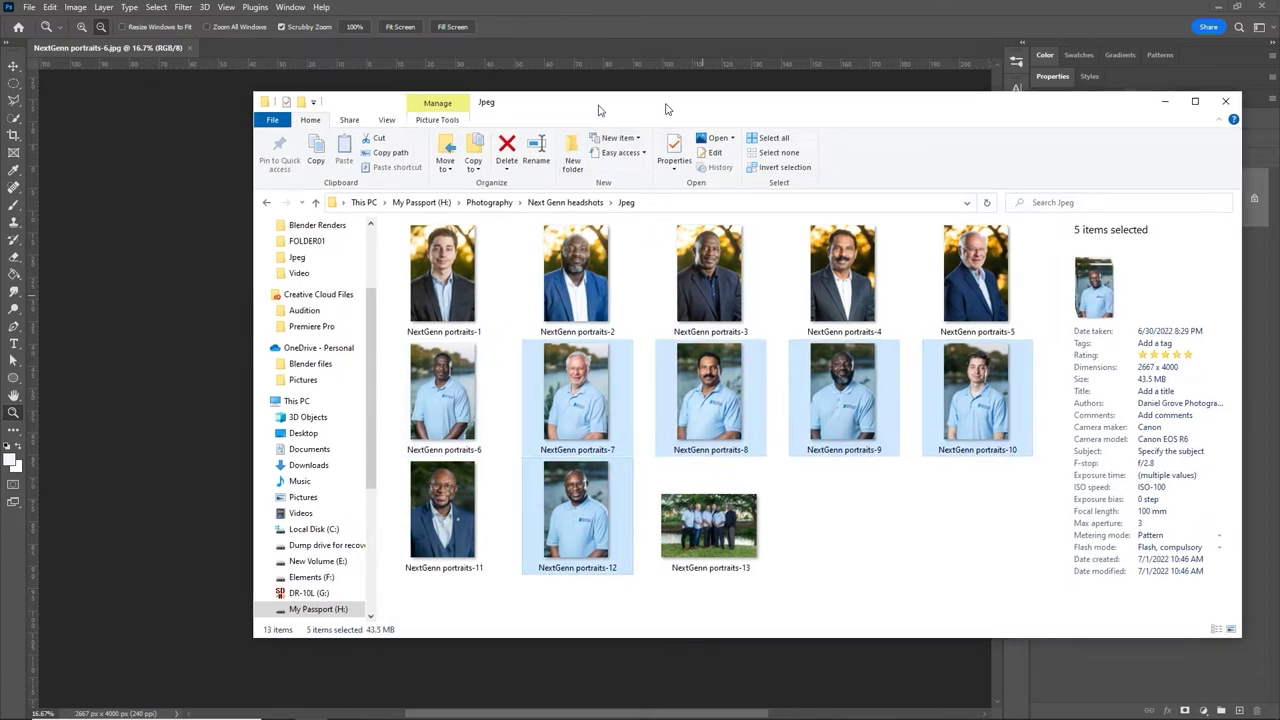
drag(668, 109, 921, 98)
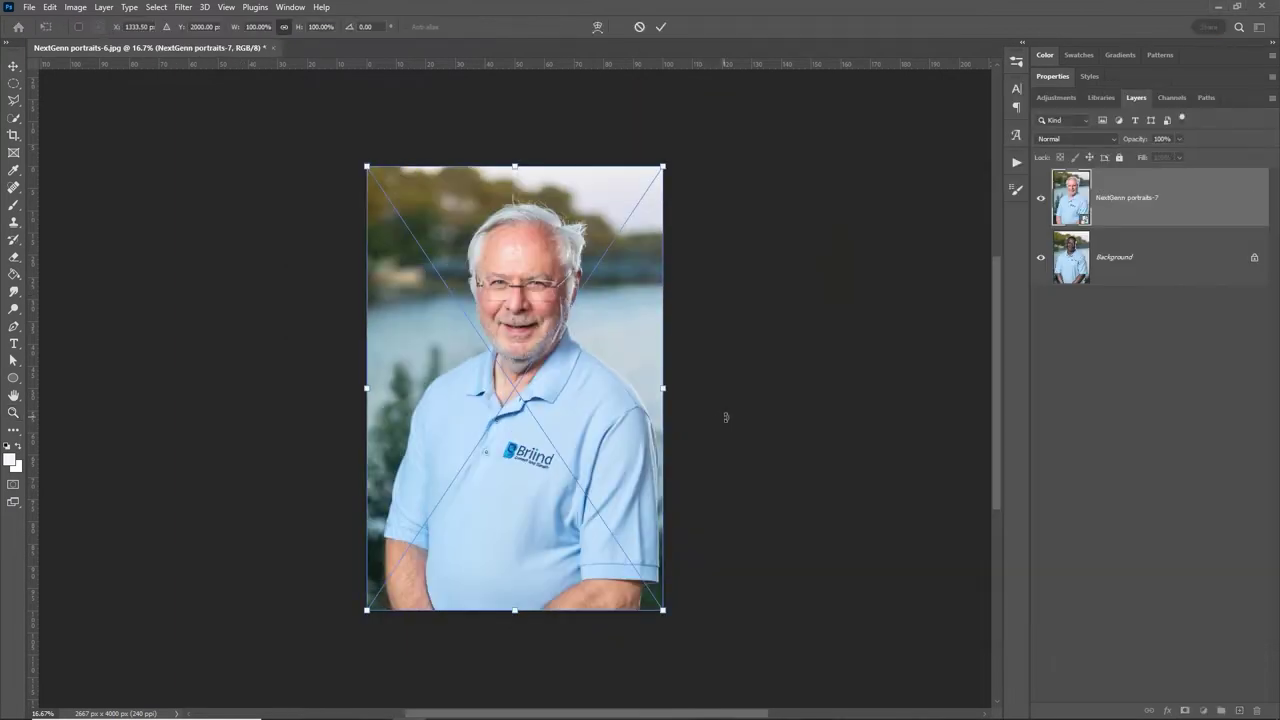
key(Return)
key(Return)
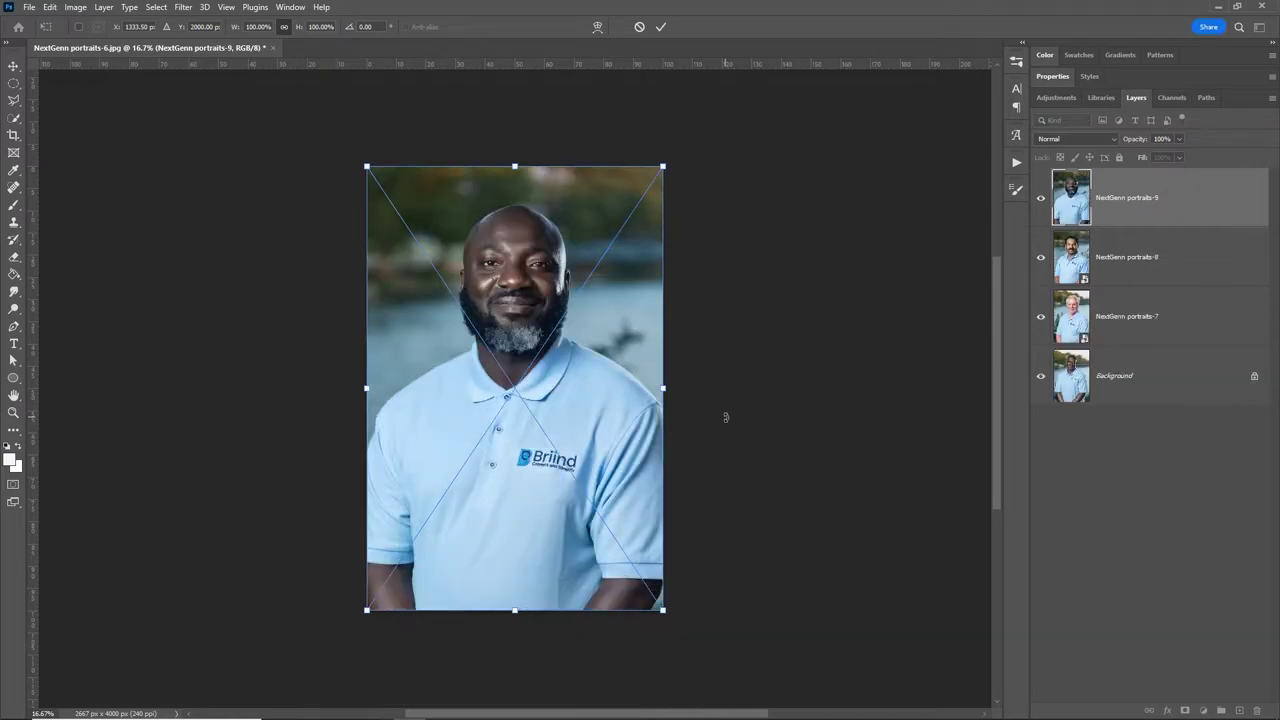
key(Return)
key(Return)
key(Return)
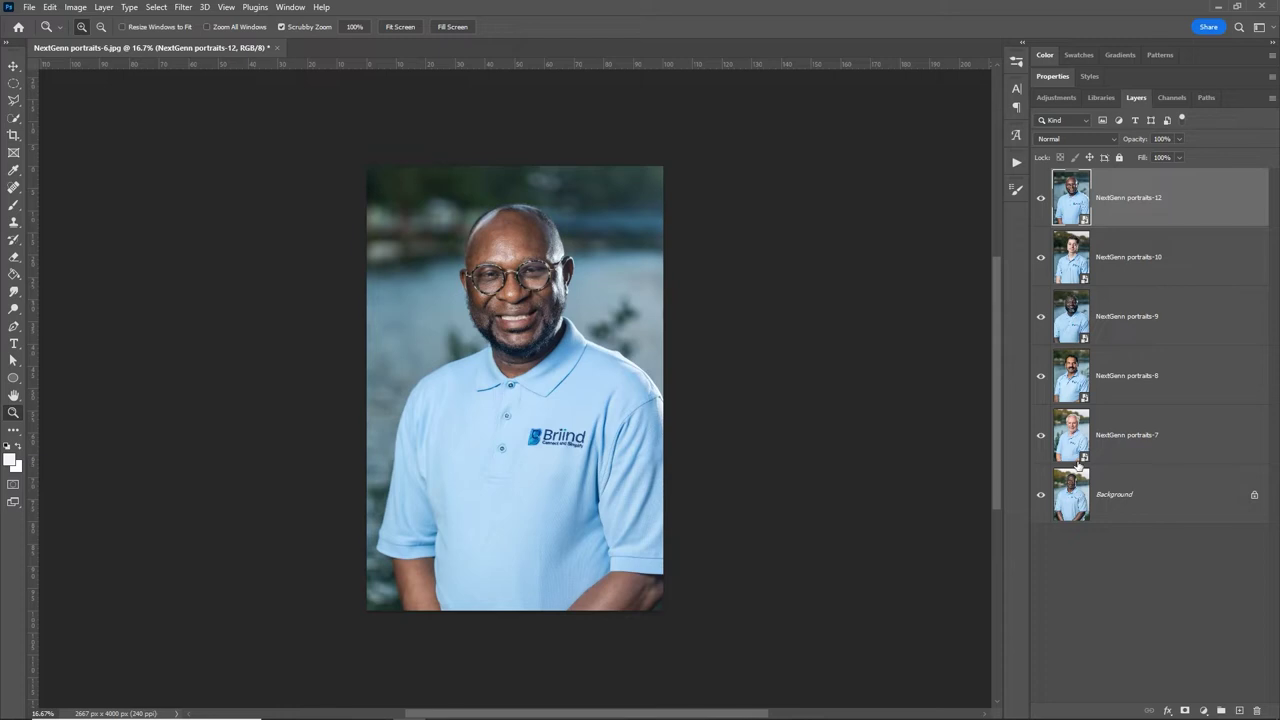
Step: Select the NextGenn portraits-12 layer and examine the size and position of its subject's head up close and in full
click(1118, 437)
click(1130, 398)
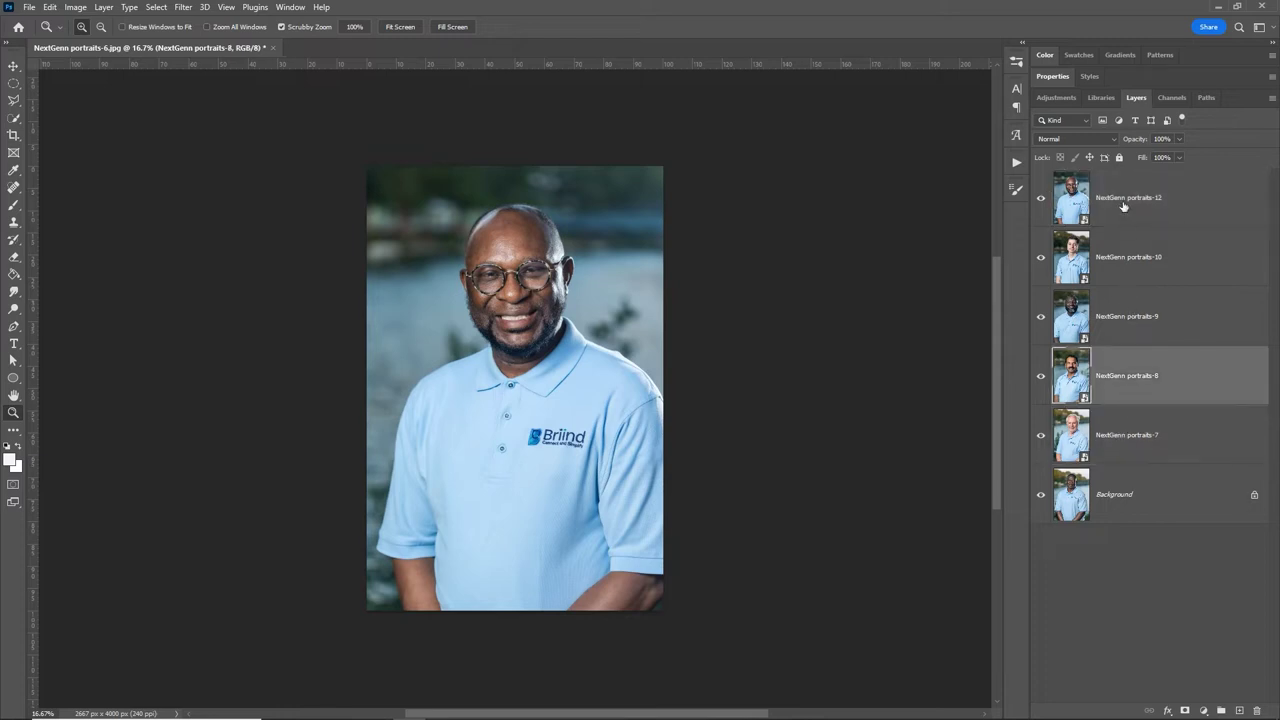
click(1122, 202)
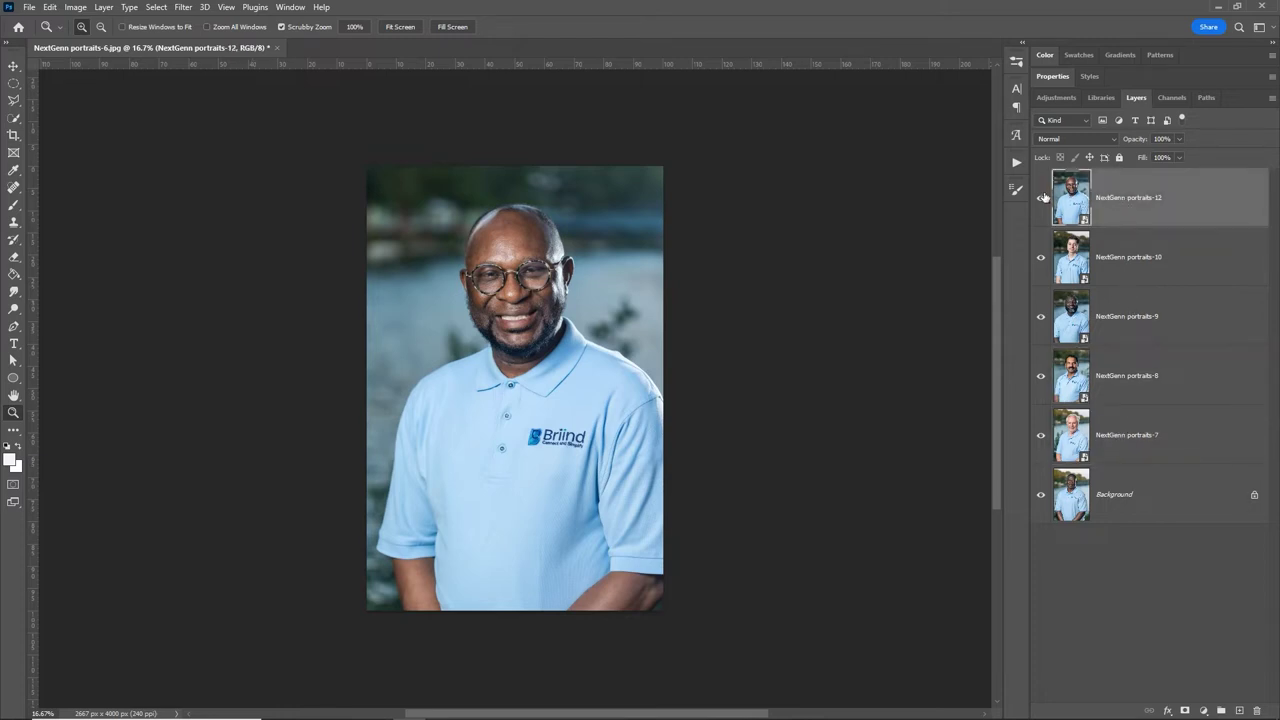
drag(511, 237, 559, 299)
key(space)
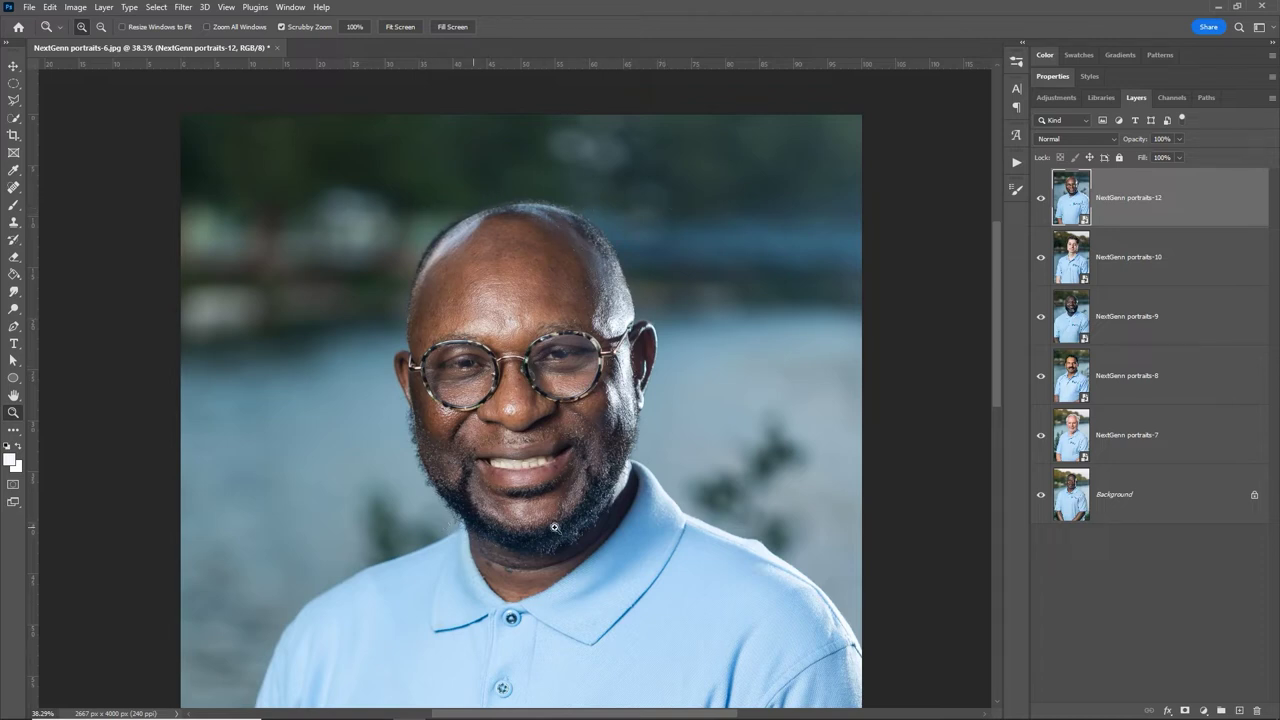
drag(598, 506, 552, 508)
key(space)
drag(582, 429, 566, 311)
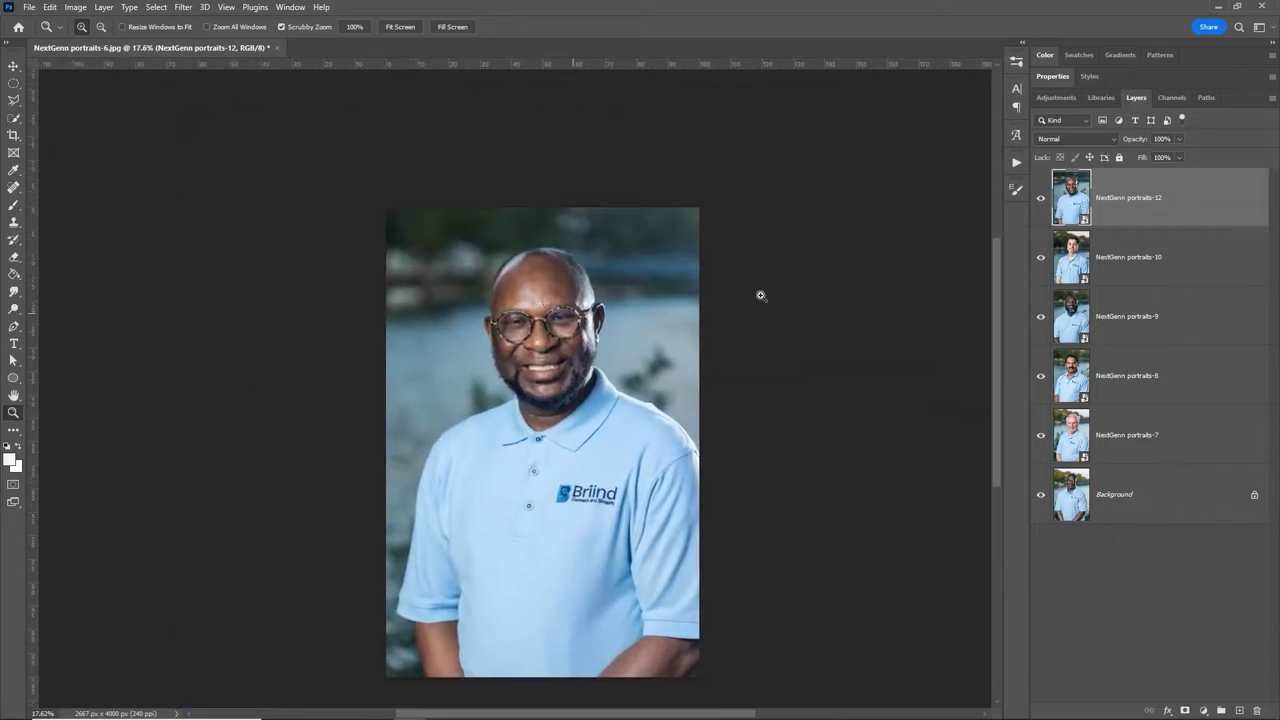
Step: Hide the NextGenn portraits-12 and NextGenn portraits-10 layers and set the ruler units to percent
click(1039, 200)
click(1040, 259)
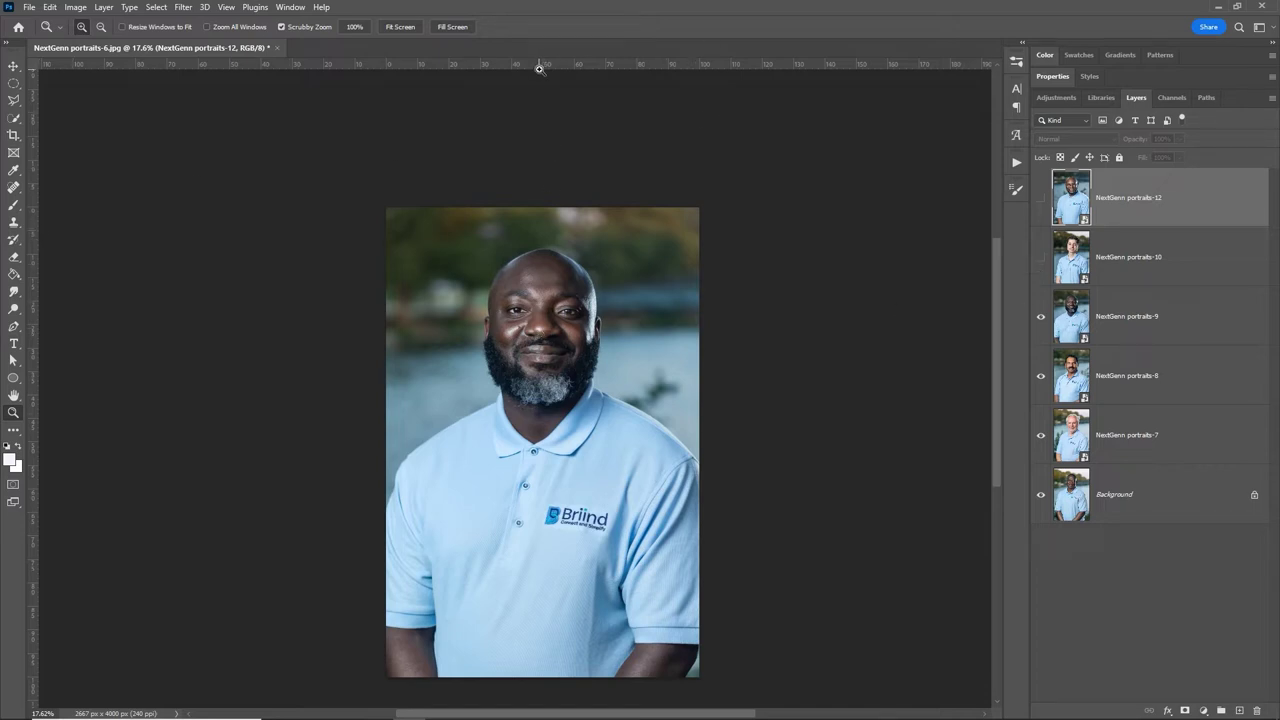
key(ctrl+r)
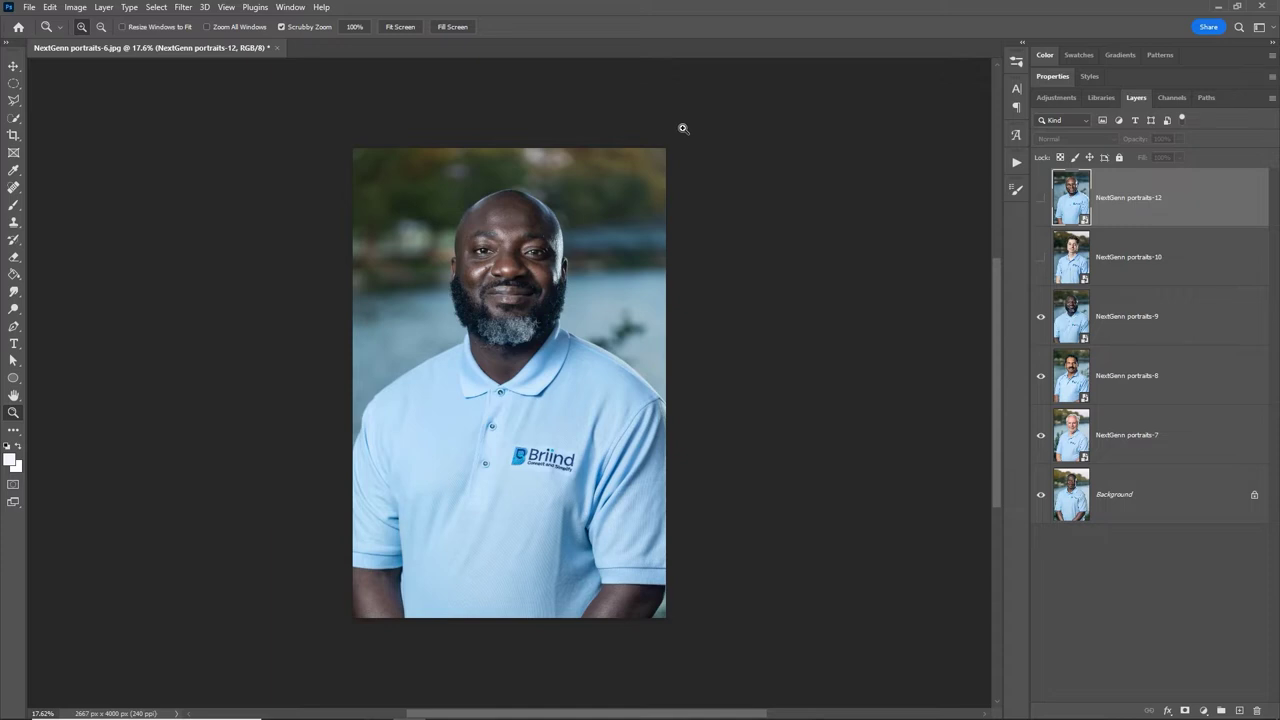
key(ctrl+r)
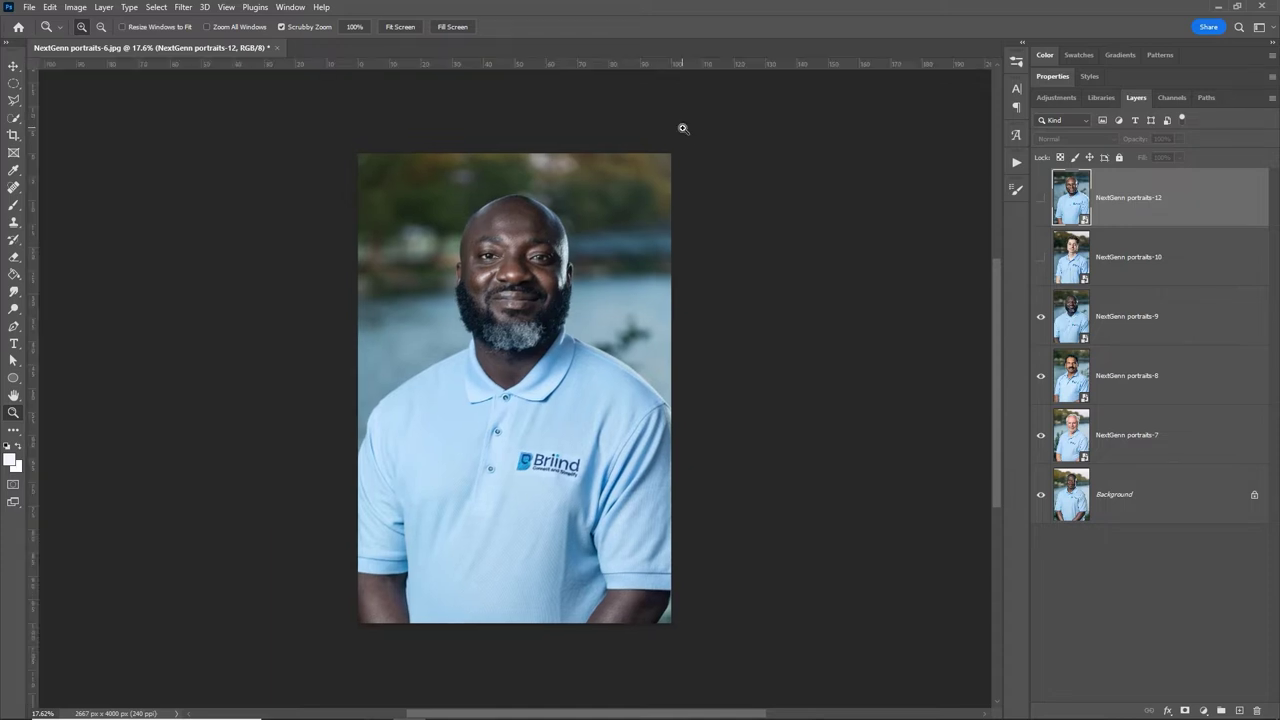
right_click(597, 64)
click(668, 142)
Step: Add a vertical guide at 50% of the width and horizontal guides at the top of the head and below the beard
drag(548, 137, 555, 137)
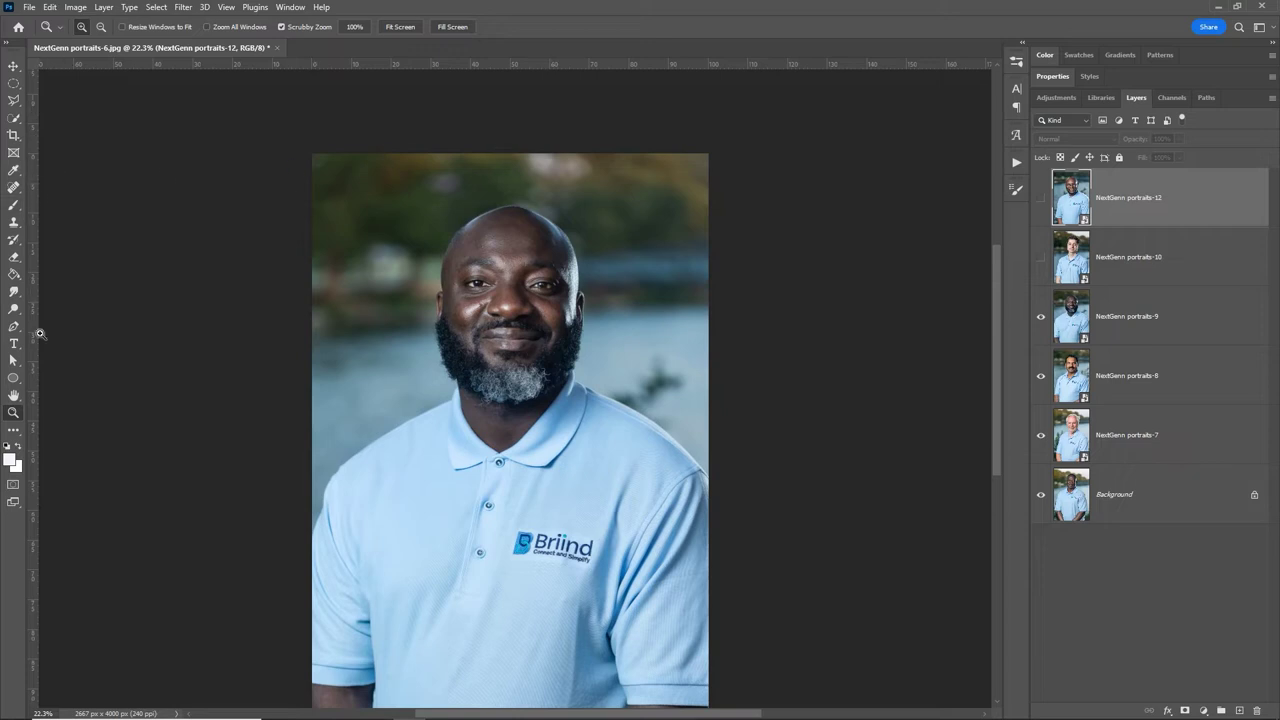
drag(34, 320, 510, 312)
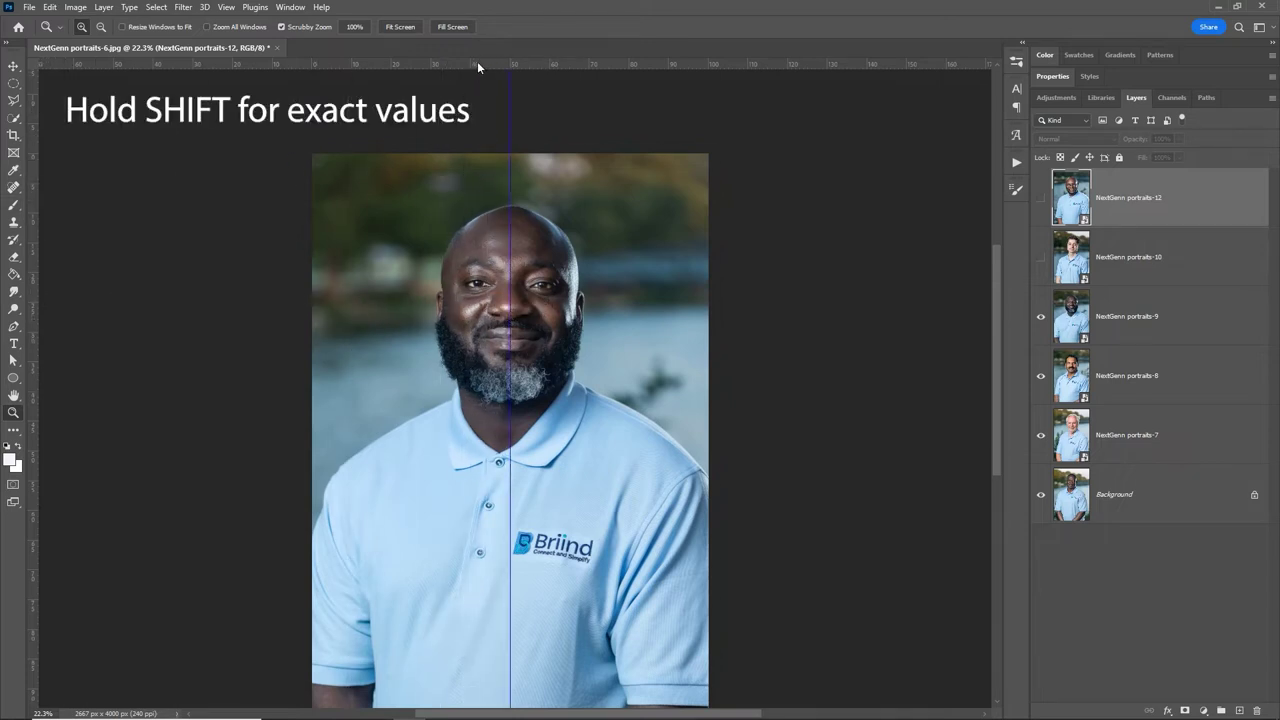
drag(477, 61, 650, 205)
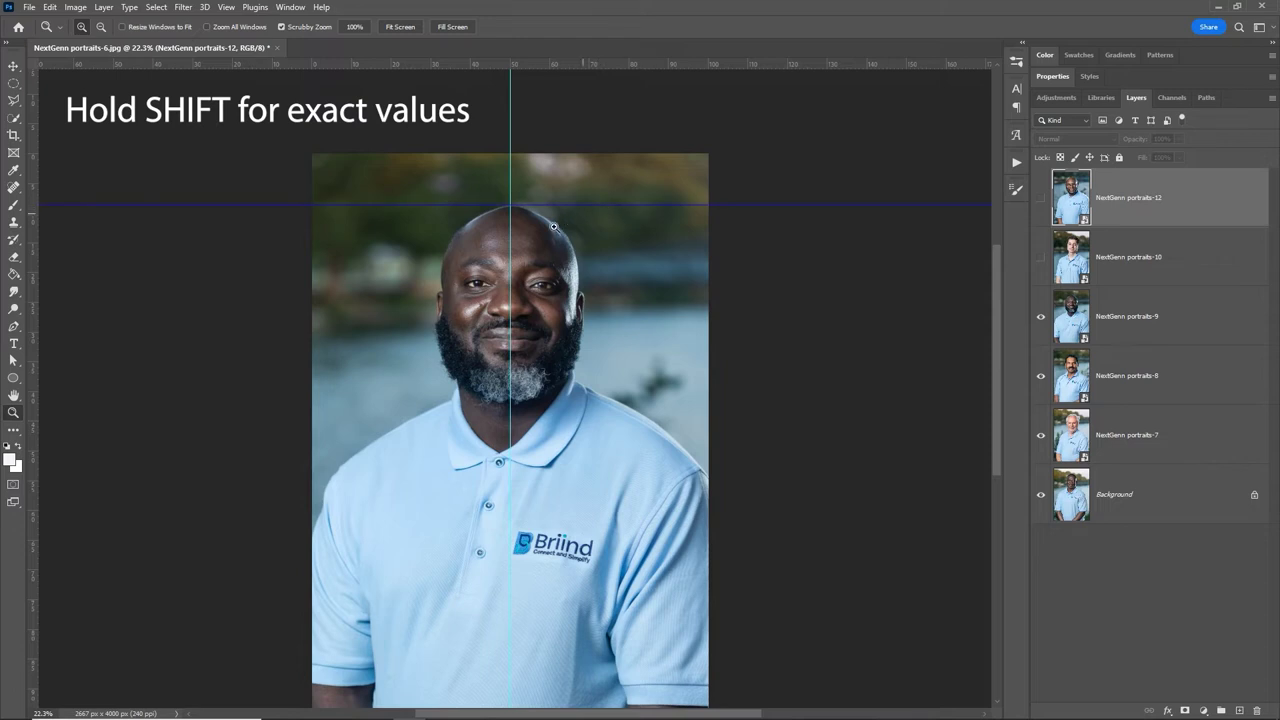
drag(554, 226, 634, 220)
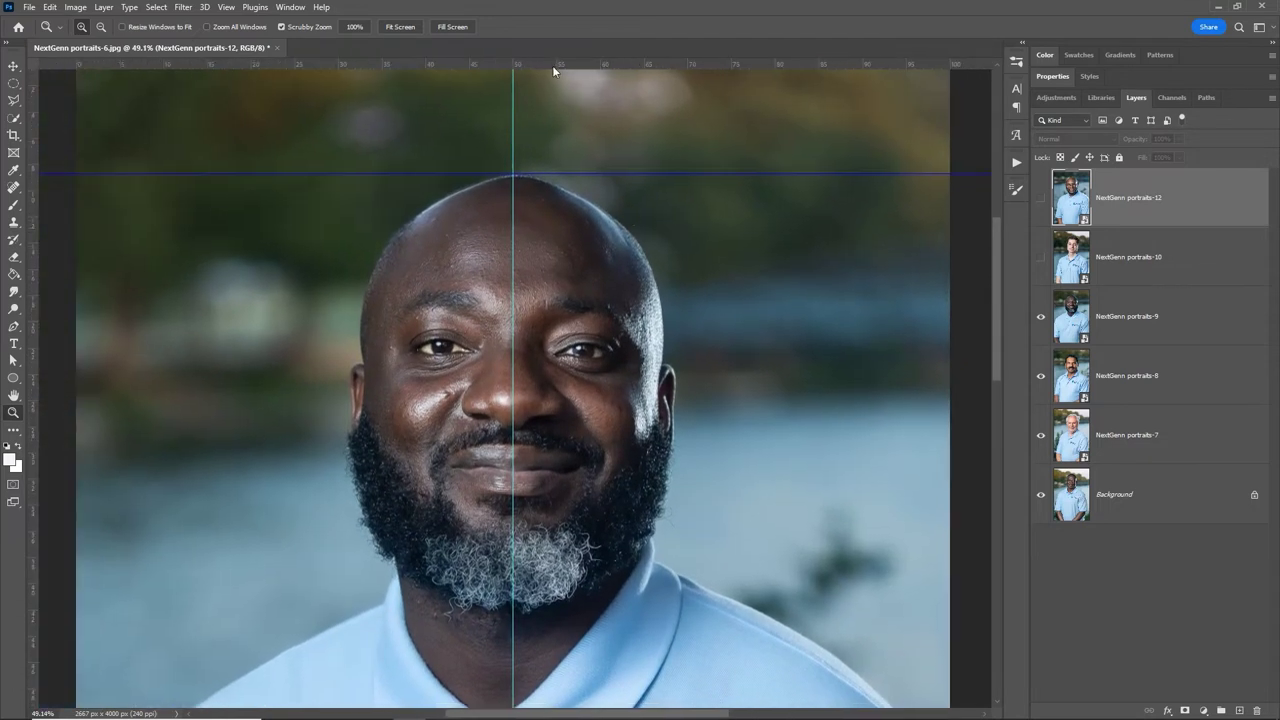
drag(552, 64, 649, 611)
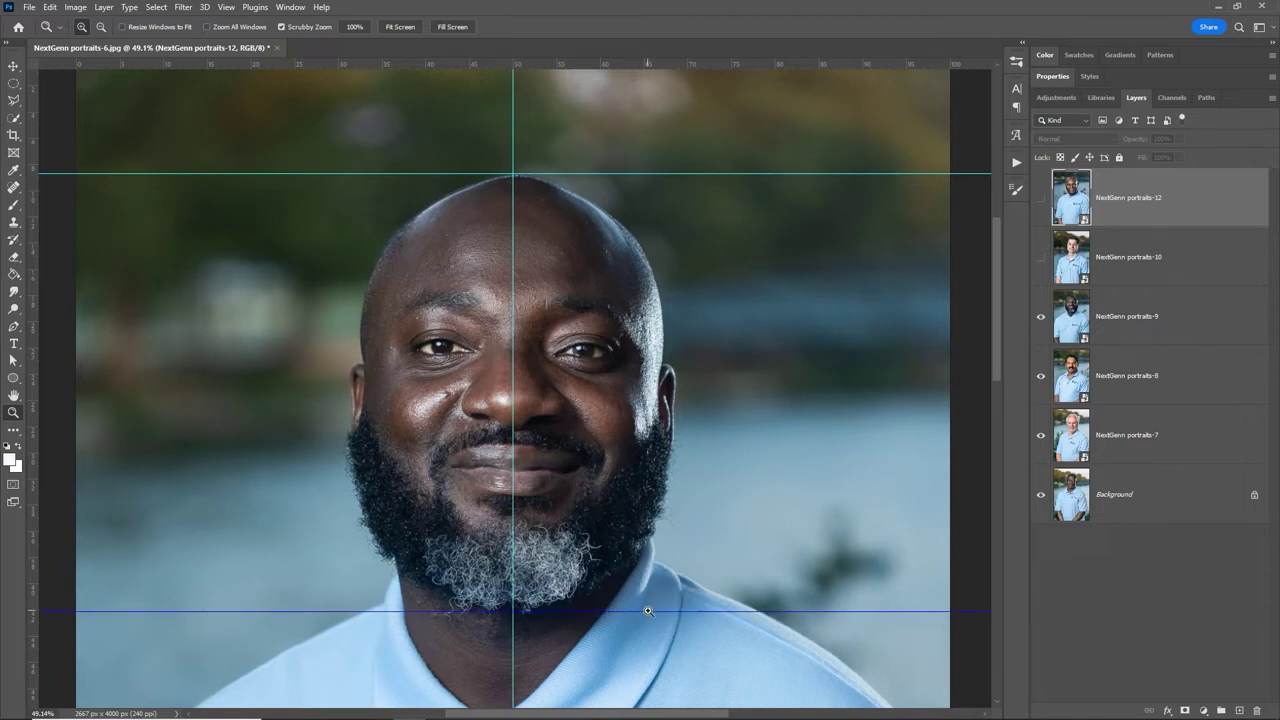
Step: Hide the guides, show them again, and review which extras can be displayed on the canvas
key(ctrl+semicolon)
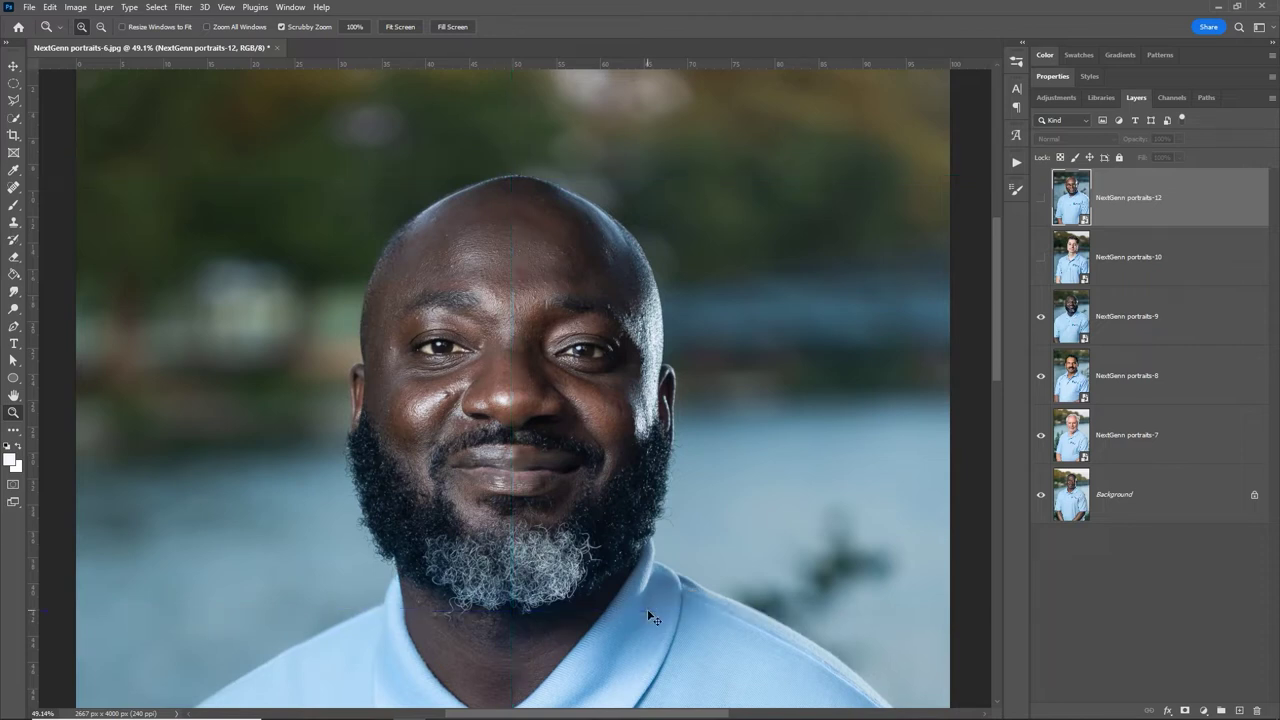
key(ctrl+semicolon)
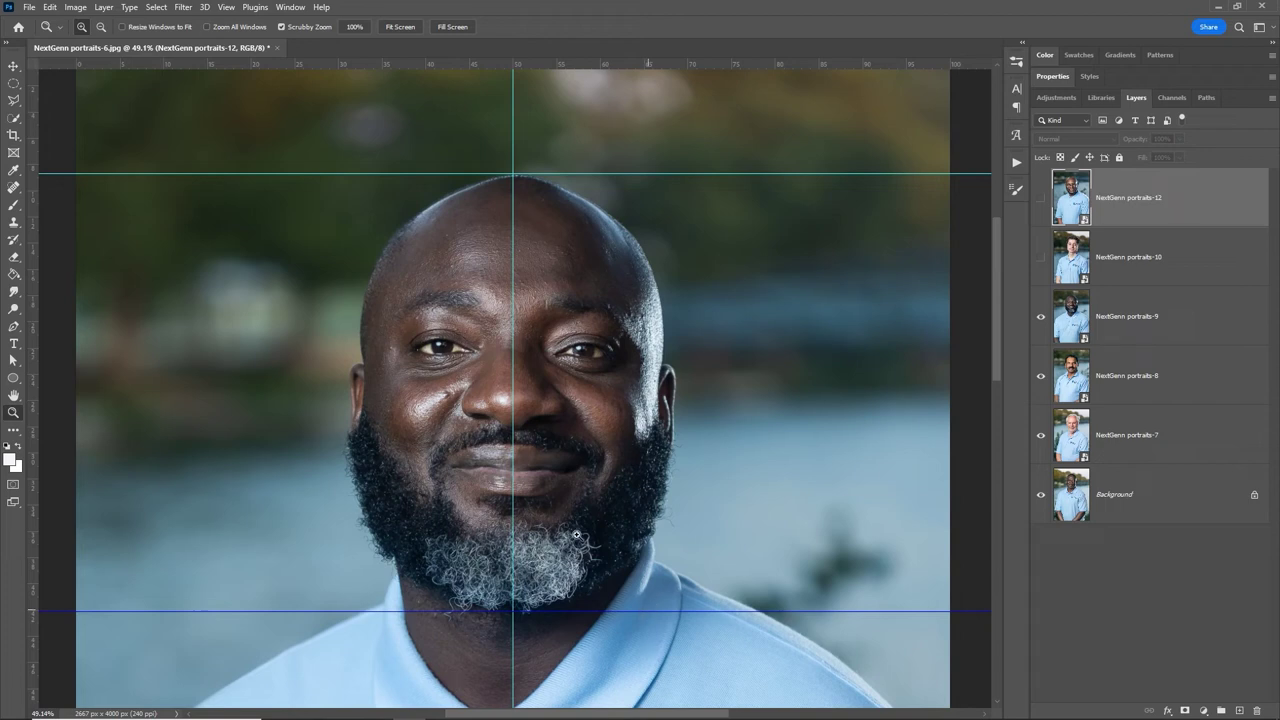
click(229, 8)
mouse_move(311, 291)
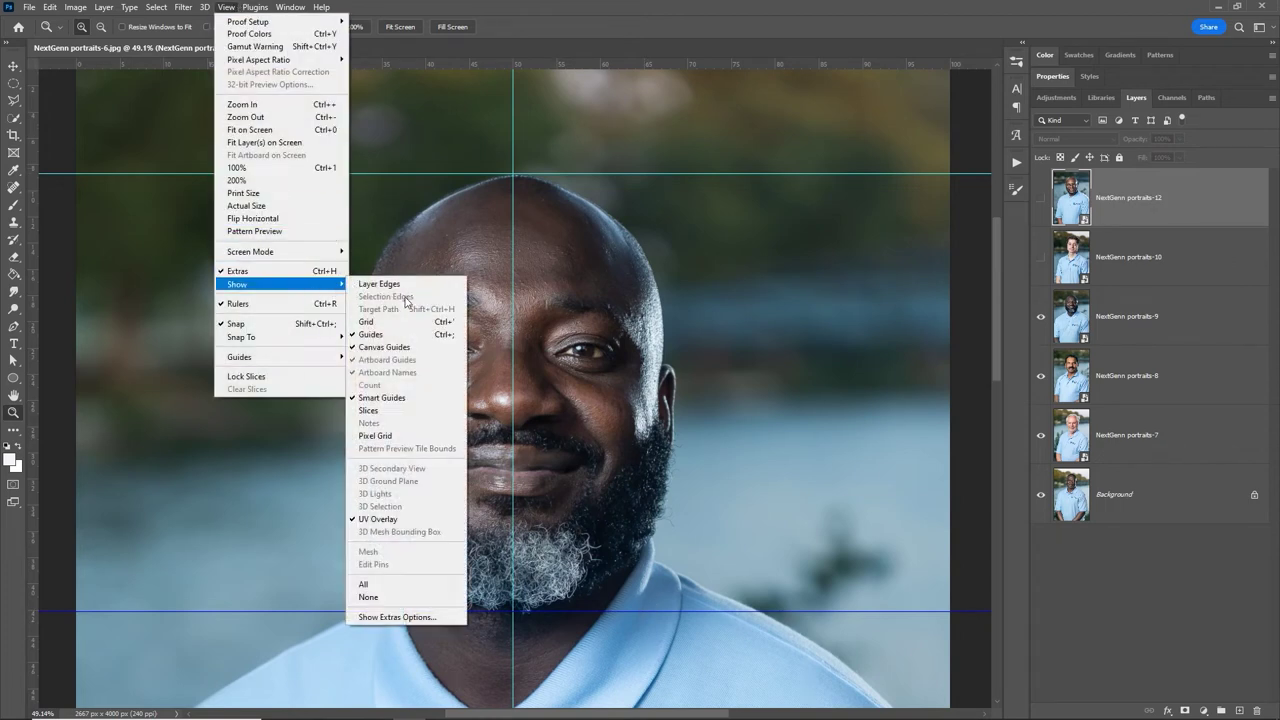
click(635, 5)
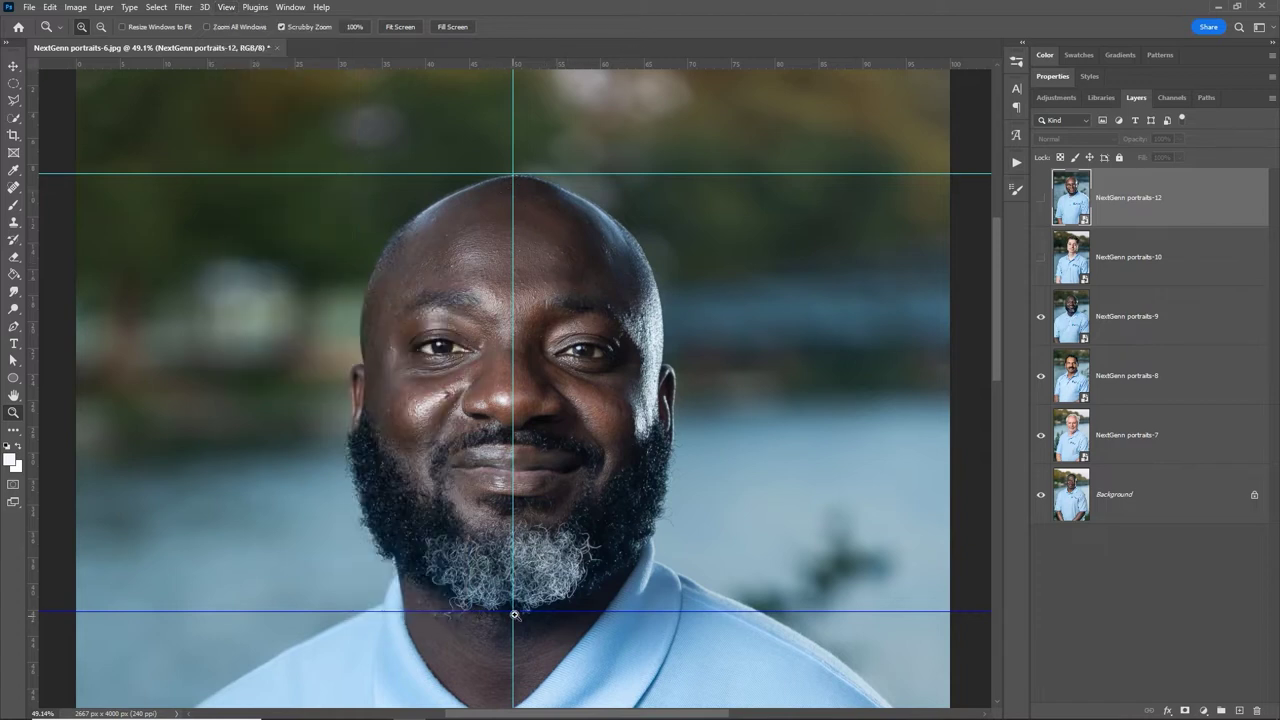
Step: Move the lower horizontal guide up slightly so it touches the bottom of the beard
key(v)
drag(550, 611, 557, 605)
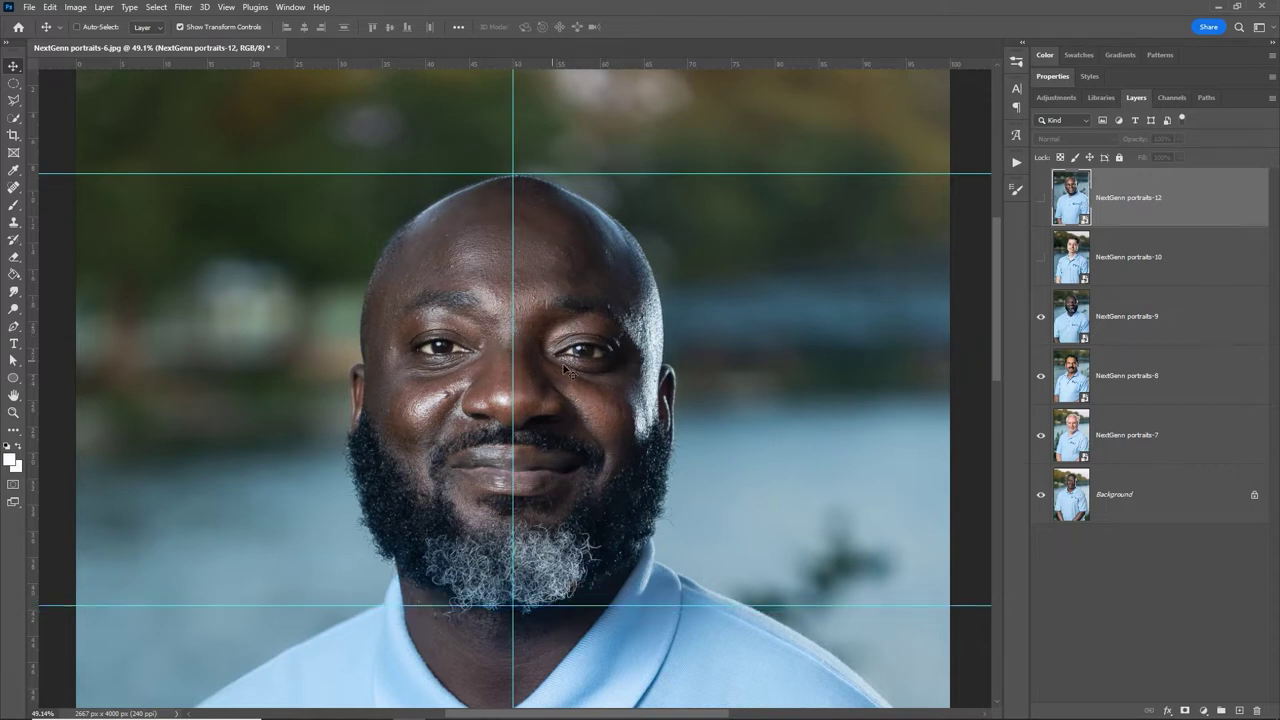
key(z)
drag(582, 366, 533, 317)
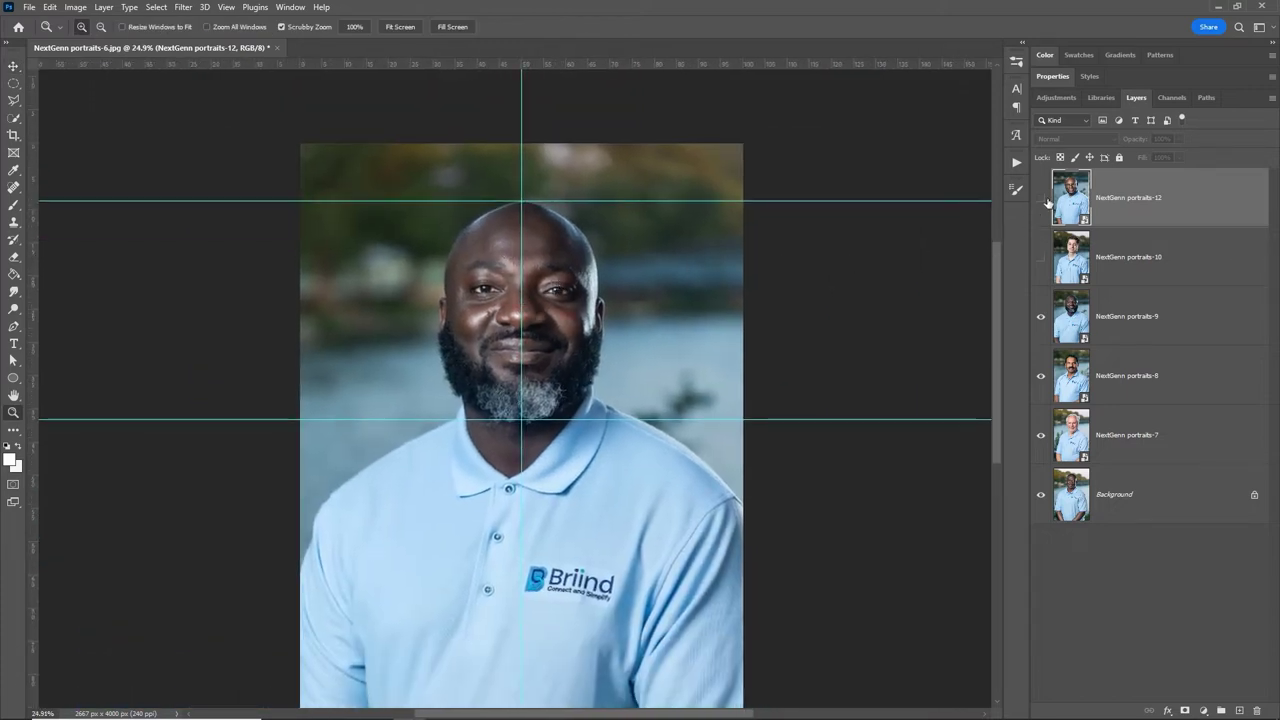
Step: Show the NextGenn portraits-12 layer briefly to compare its head placement with the guides, and hide it again
key(v)
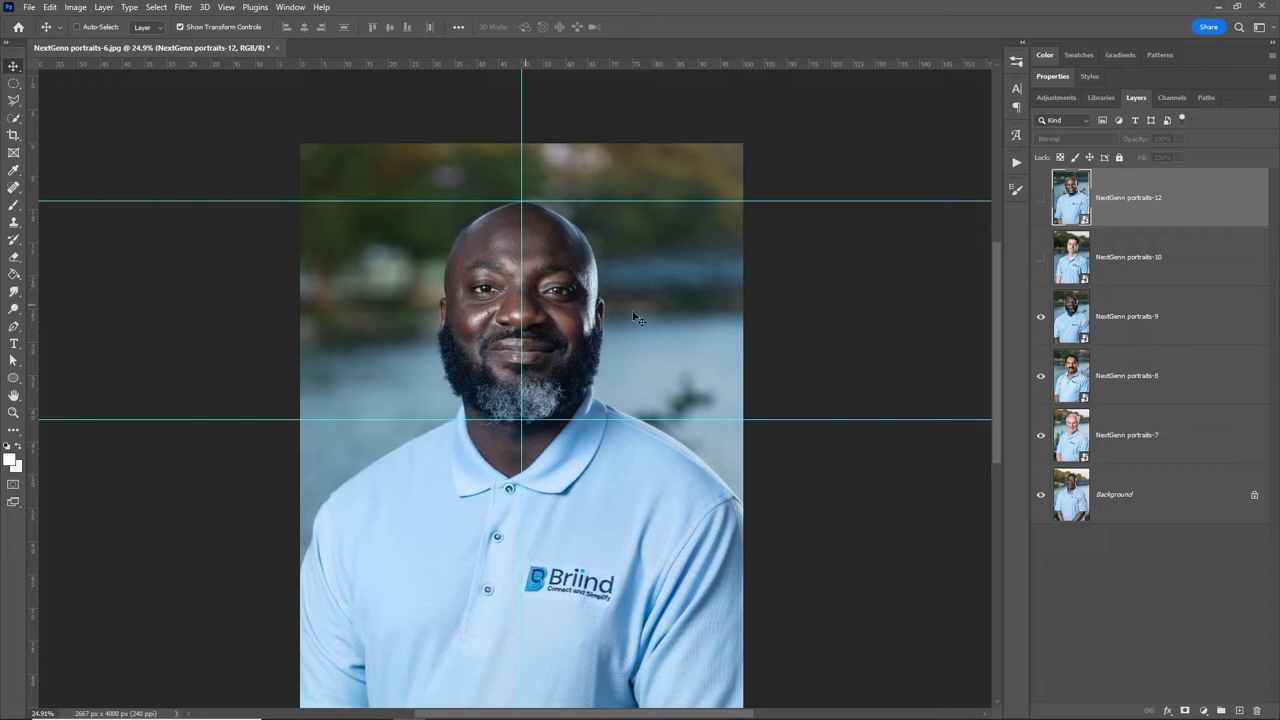
key(z)
drag(494, 264, 417, 72)
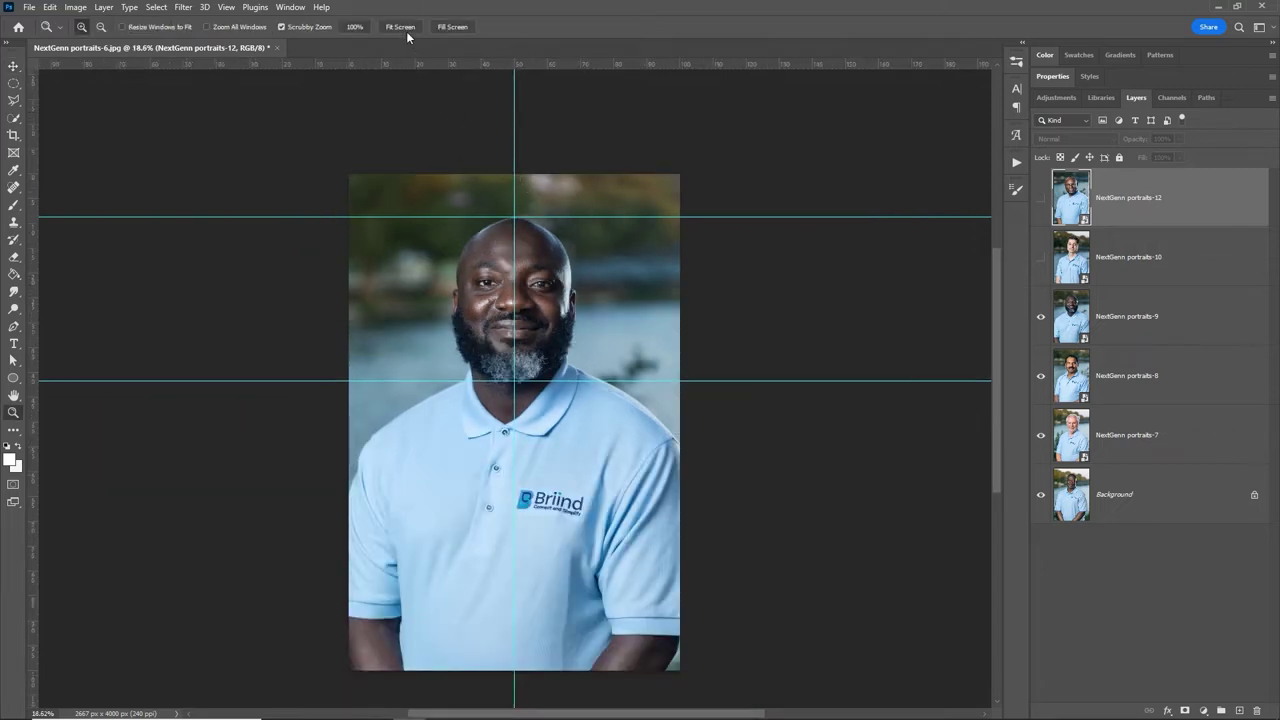
click(405, 28)
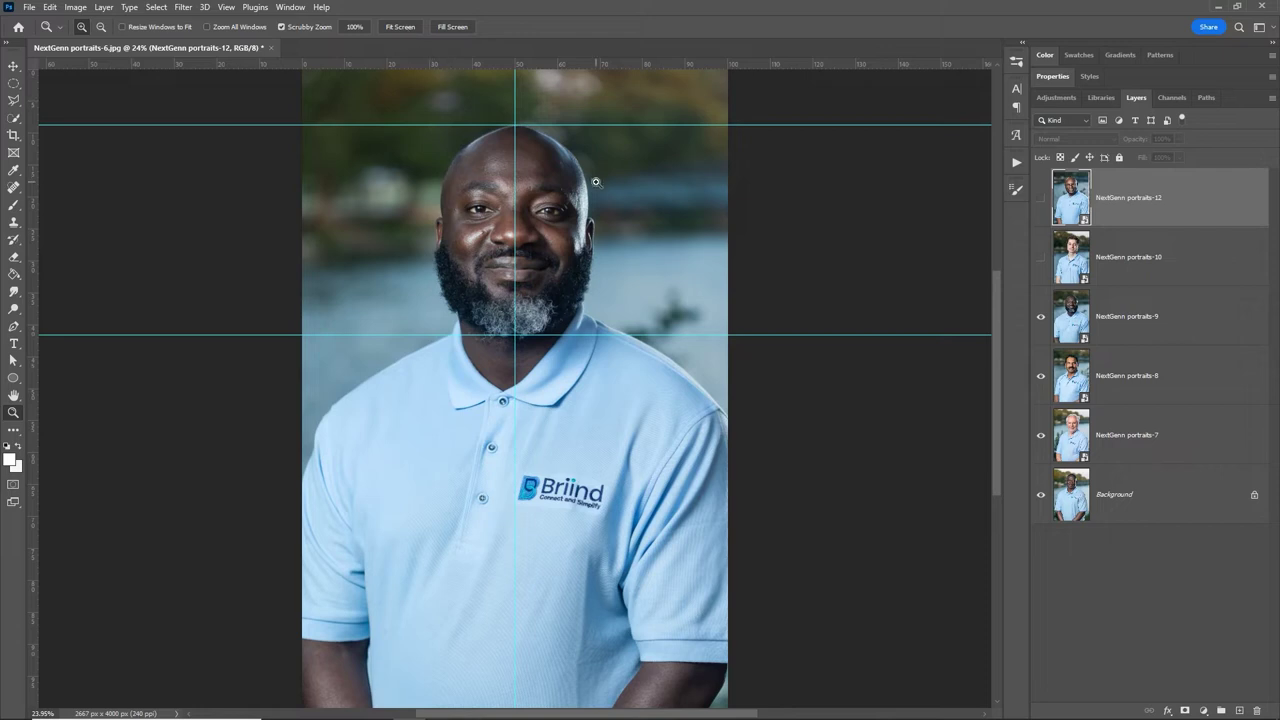
click(1041, 202)
key(v)
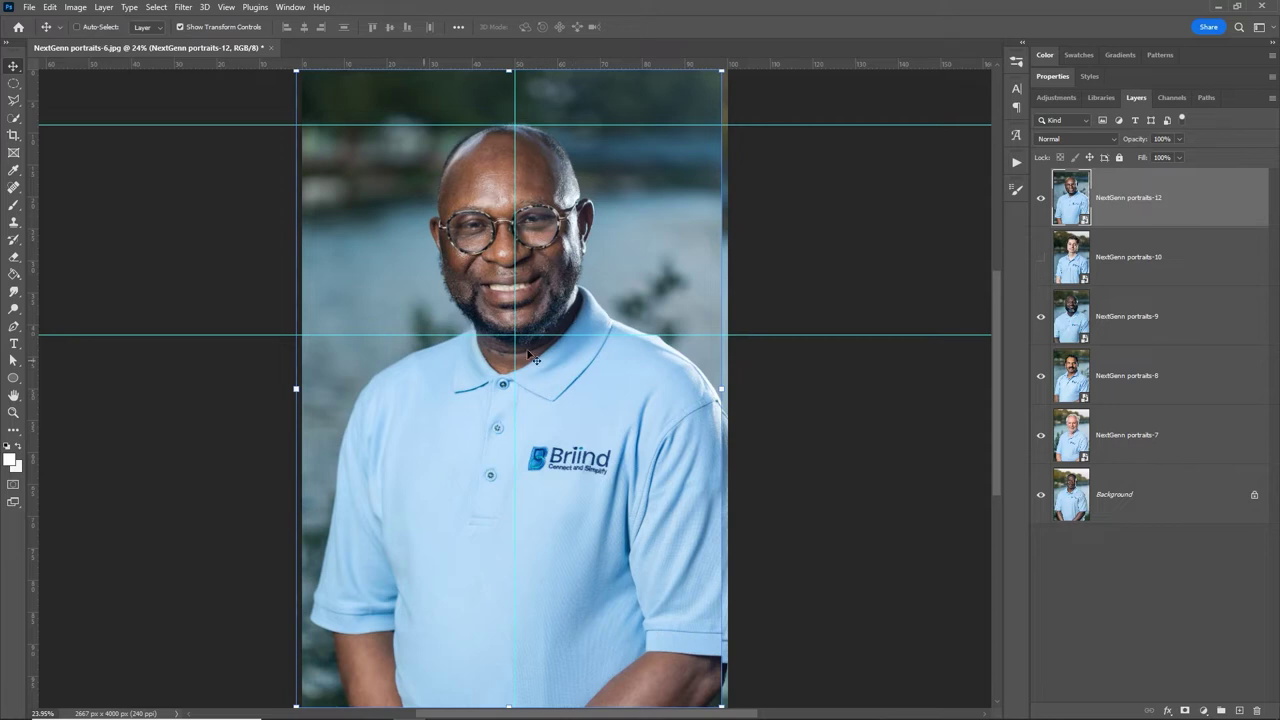
click(1041, 200)
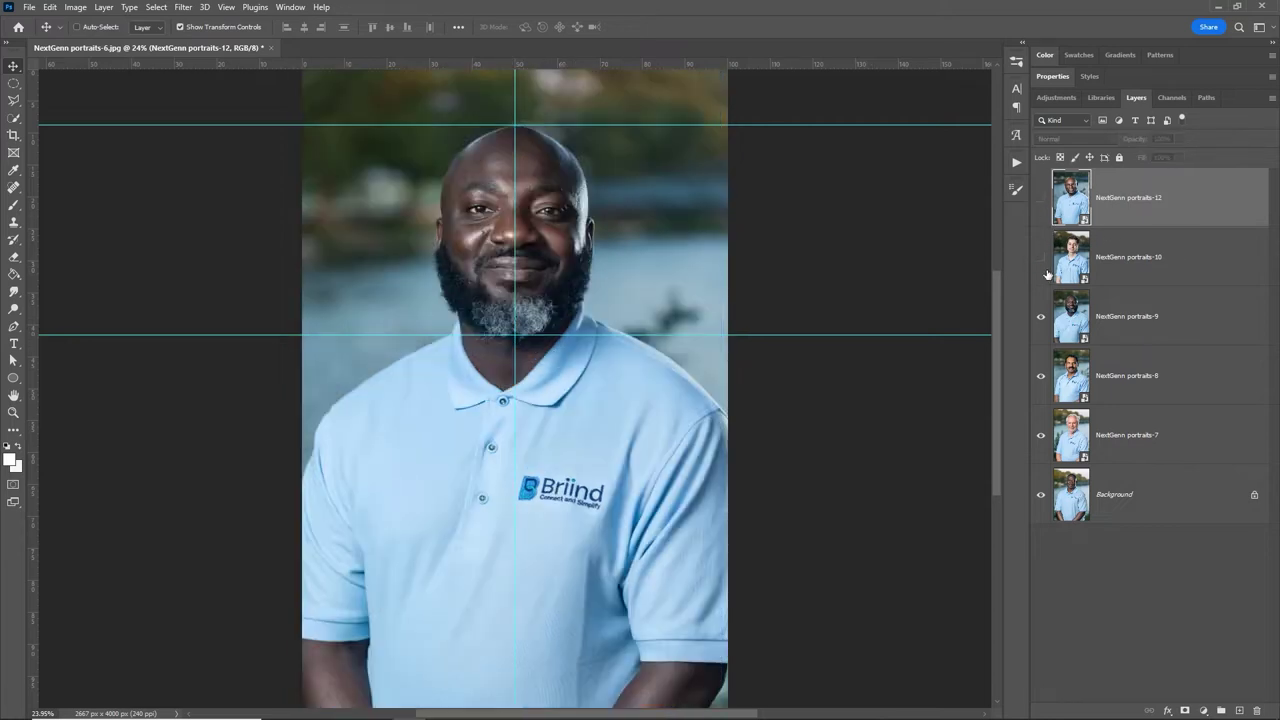
Step: Show and select the NextGenn portraits-10 layer and check the subject's hair and chin against the horizontal guides
click(1041, 257)
click(1068, 262)
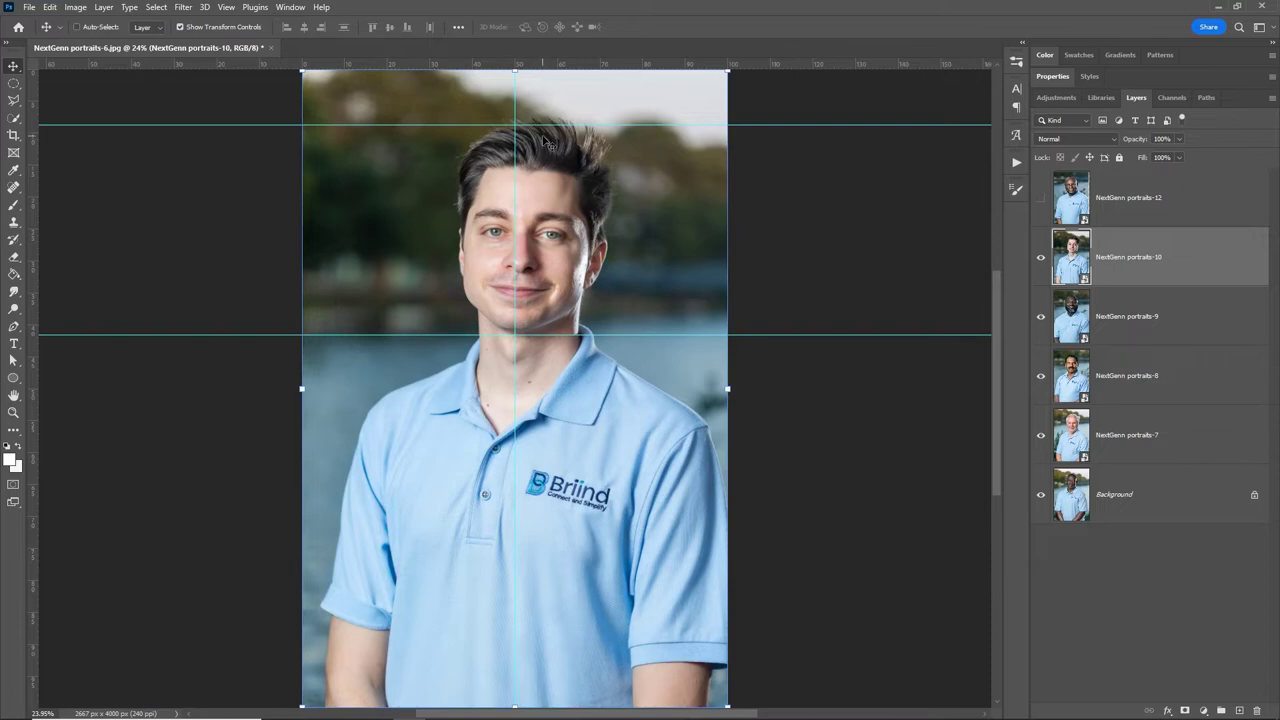
key(z)
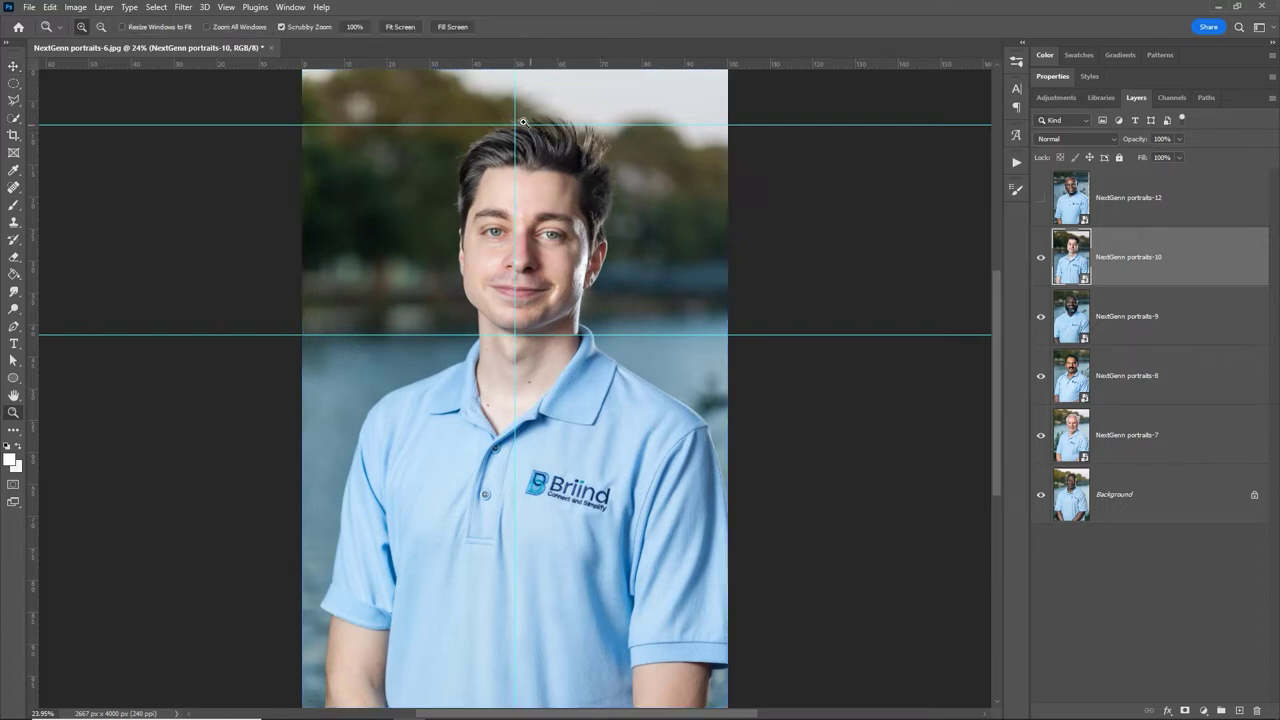
click(540, 133)
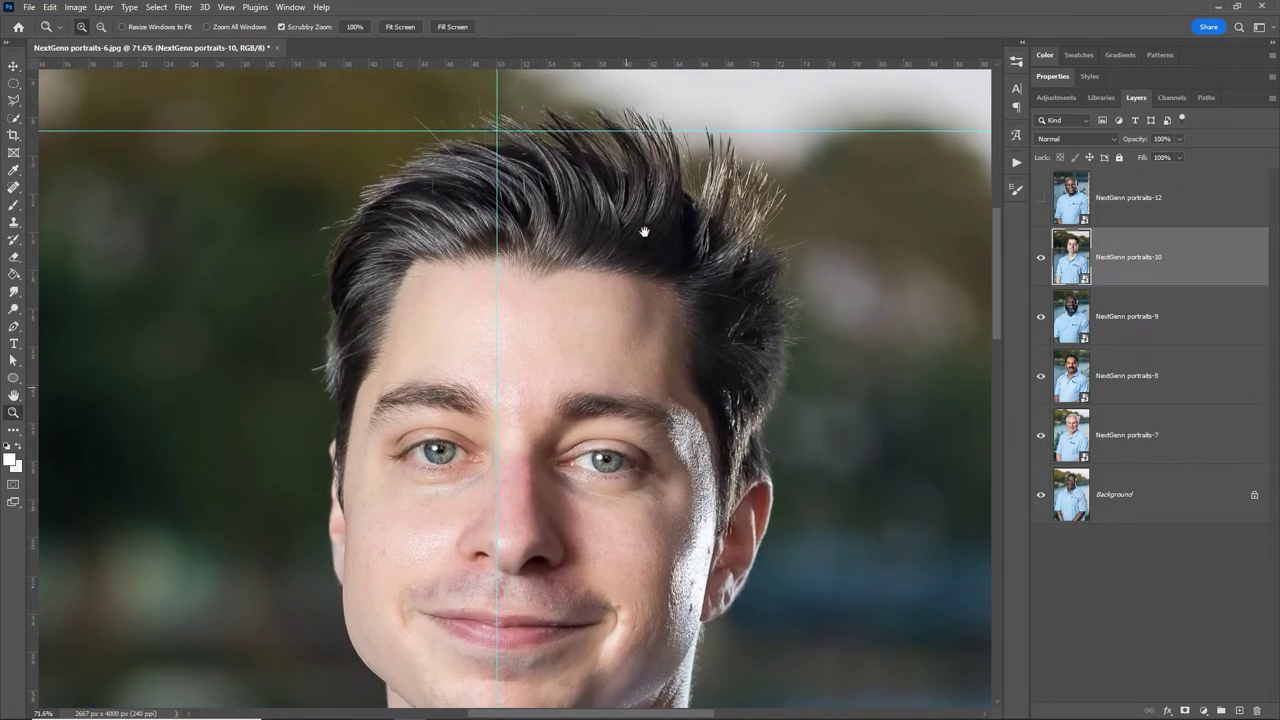
scroll(640, 300, down, 3)
drag(621, 497, 611, 472)
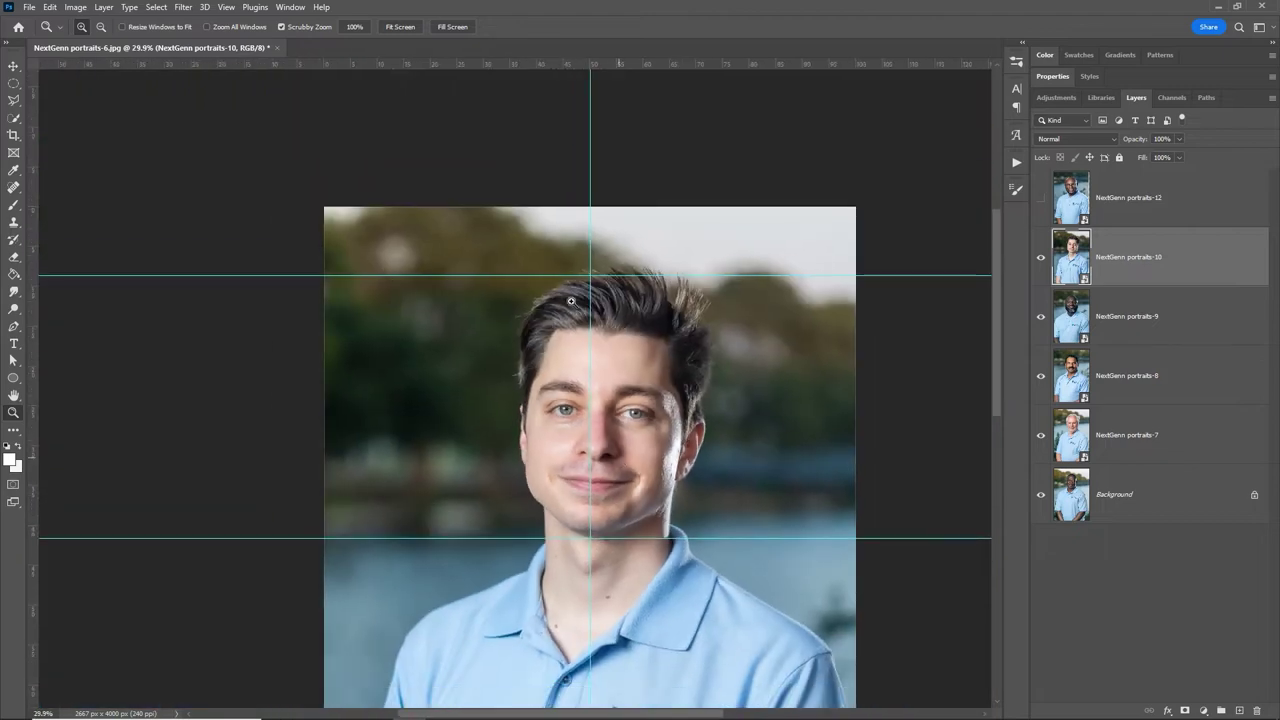
click(402, 29)
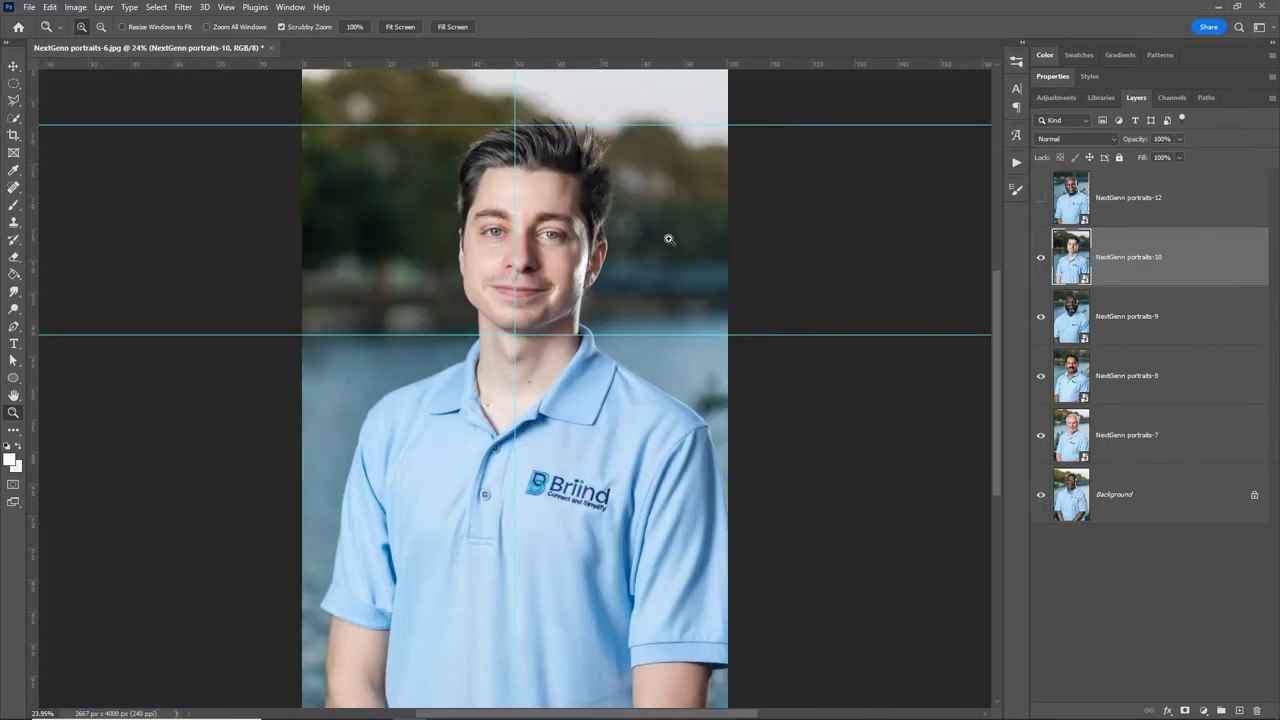
Step: Turn on the transform controls and scale the NextGenn portraits-10 layer proportionally about its centre to 103.75%
key(v)
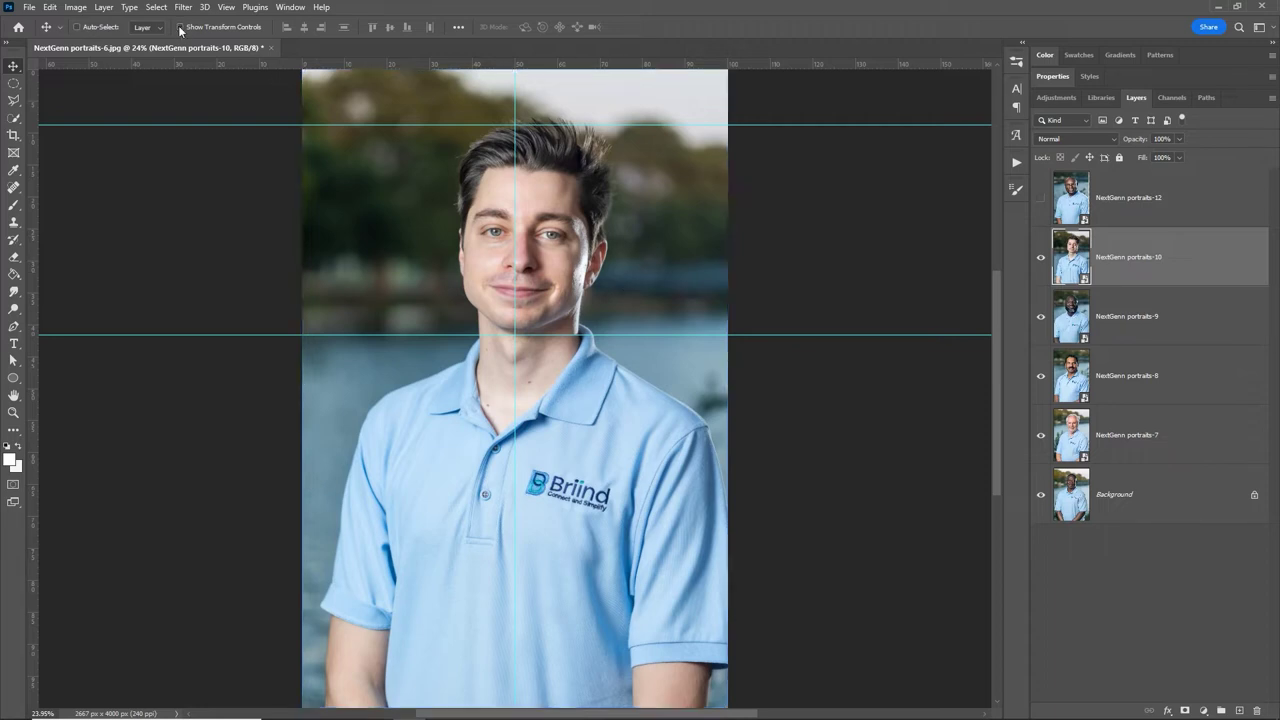
click(730, 389)
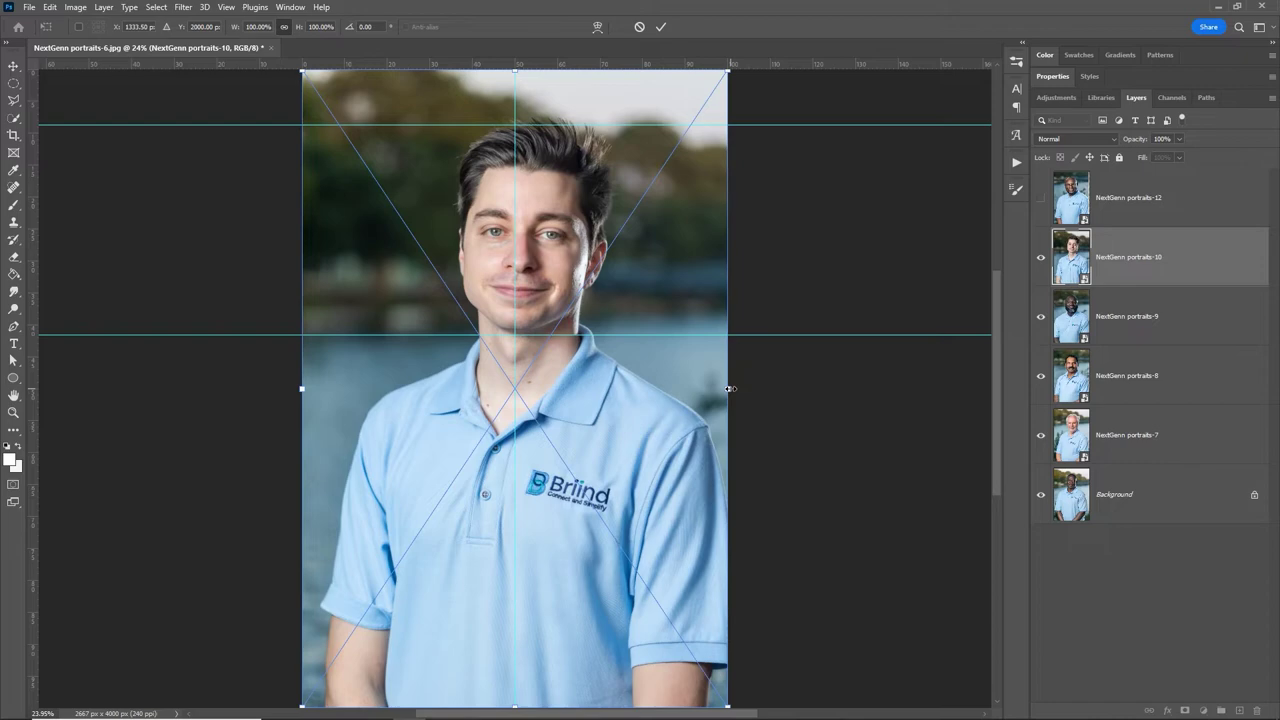
mouse_move(730, 389)
mouse_down()
mouse_move(910, 388)
mouse_move(735, 390)
mouse_up()
drag(645, 386, 650, 396)
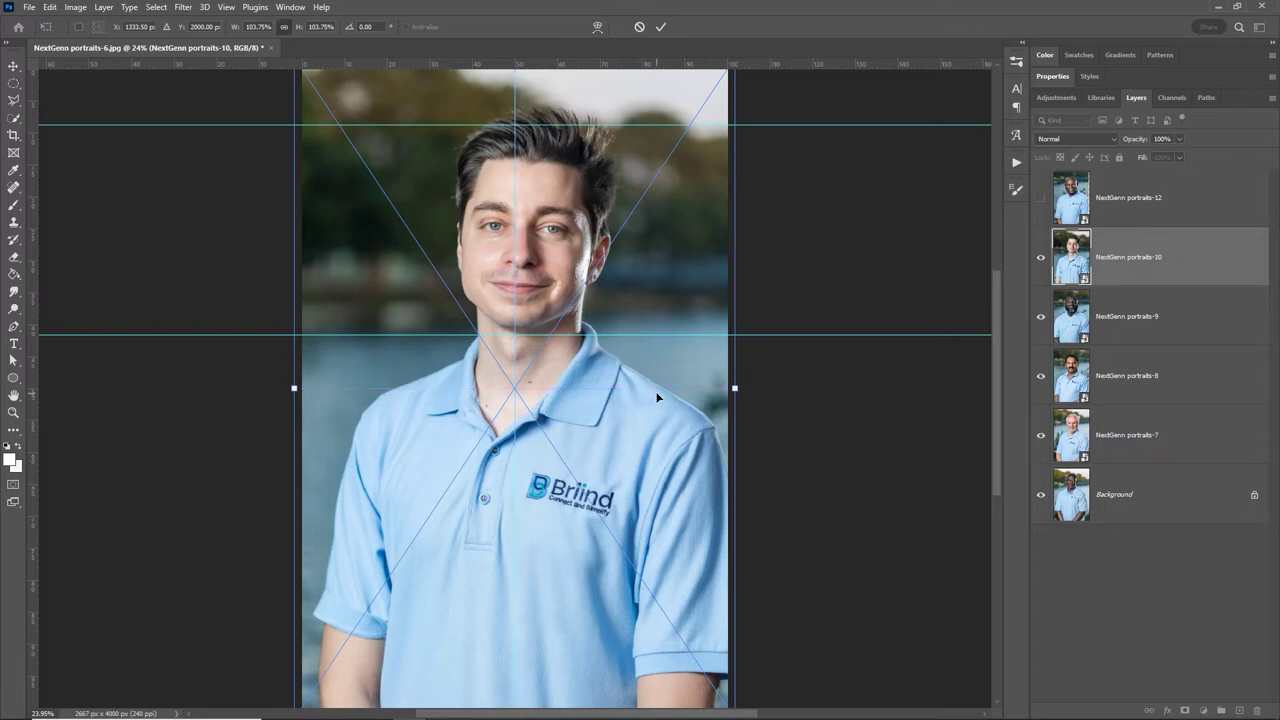
Step: Nudge the enlarged NextGenn portraits-10 layer down until the subject's chin nears the lower horizontal guide
key(Down)
key(Down)
key(Down)
key(Down)
key(Down)
key(Down)
key(Down)
key(Down)
key(Down)
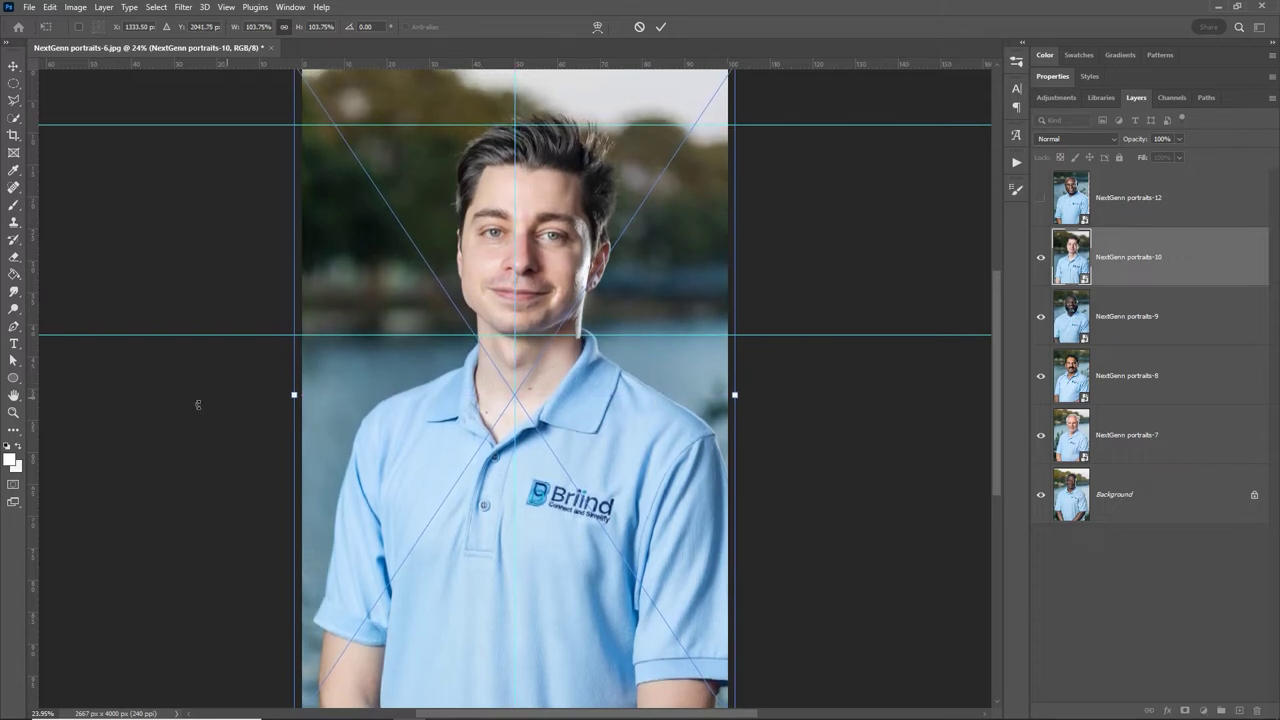
Step: Enlarge the NextGenn portraits-10 layer further by extending its left edge outward, fine-tune the size, and apply the transform
drag(294, 395, 273, 396)
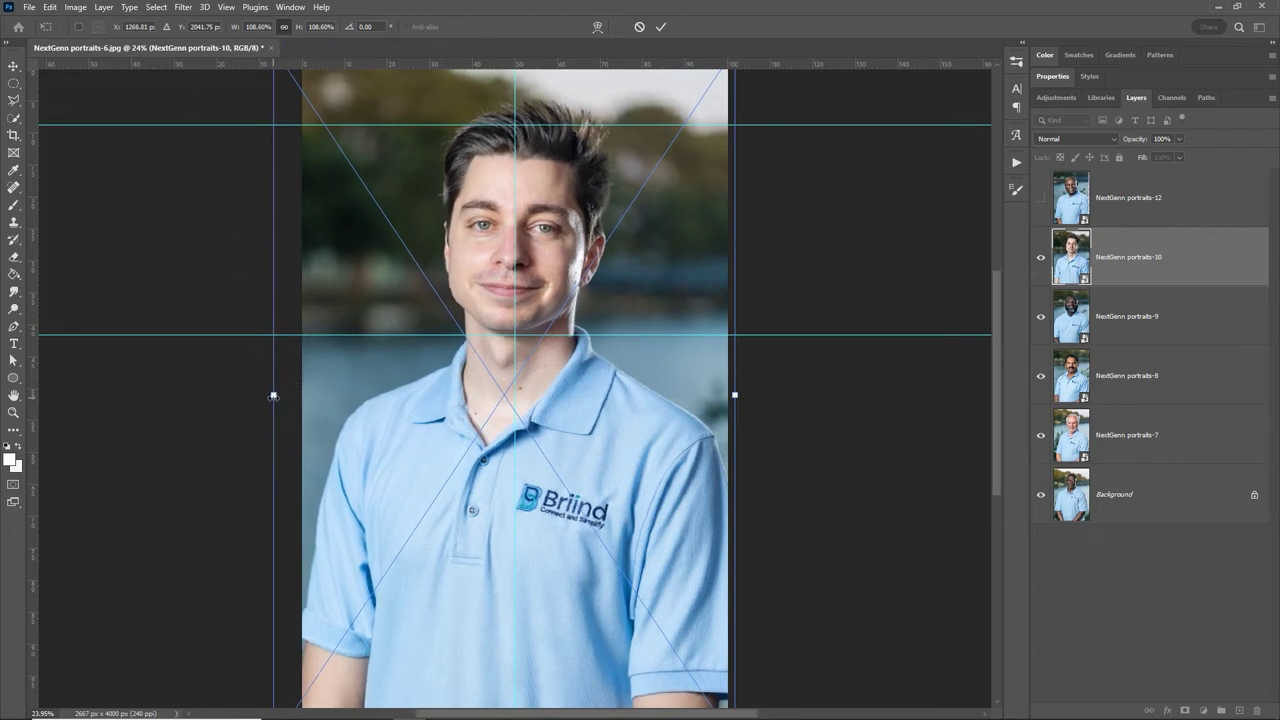
drag(272, 395, 279, 396)
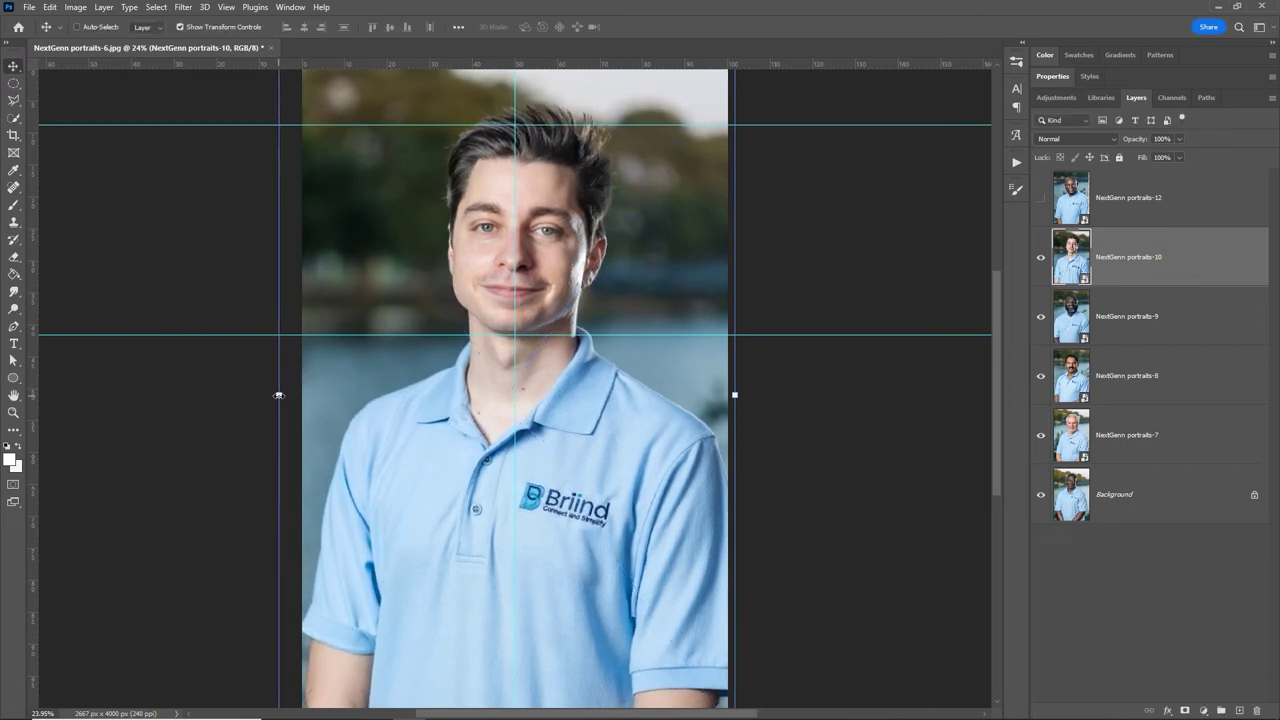
key(Return)
Step: Nudge the NextGenn portraits-10 layer down in small increments until the chin touches the lower horizontal guide
key(z)
click(525, 330)
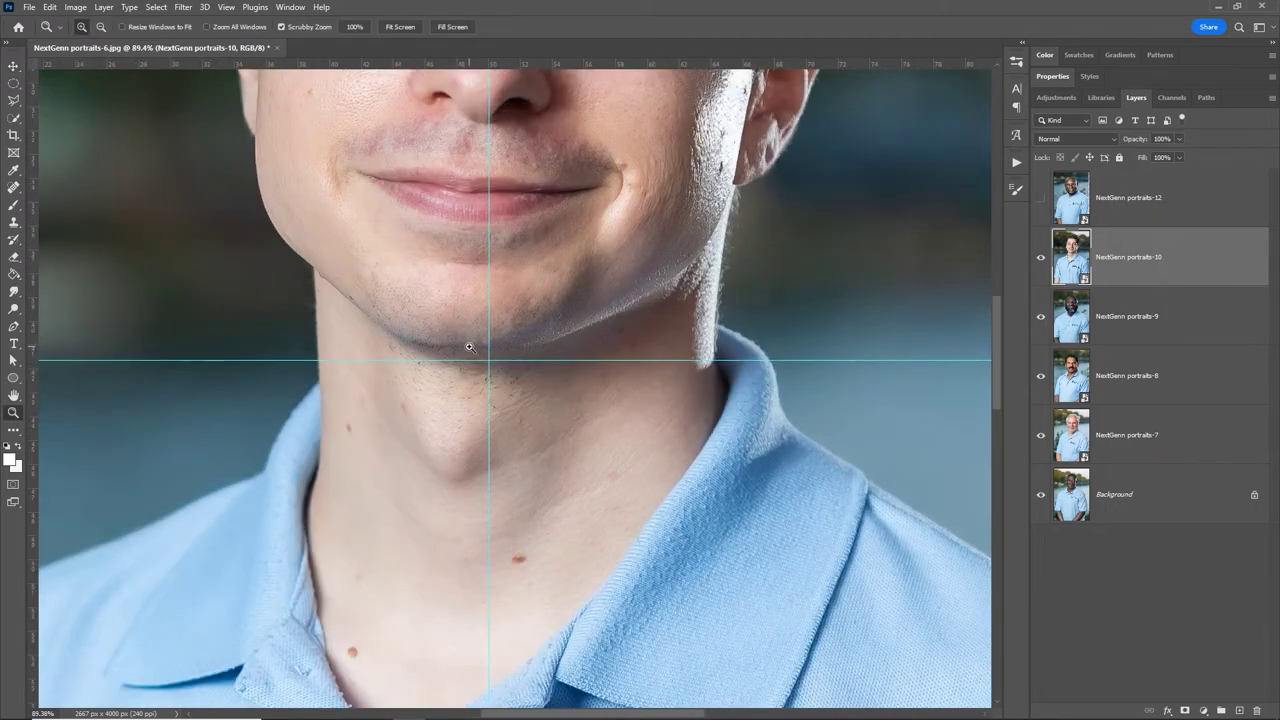
key(v)
key(Down)
key(Down)
key(Down)
key(Down)
key(Down)
key(Down)
key(Down)
key(Down)
key(Down)
key(Down)
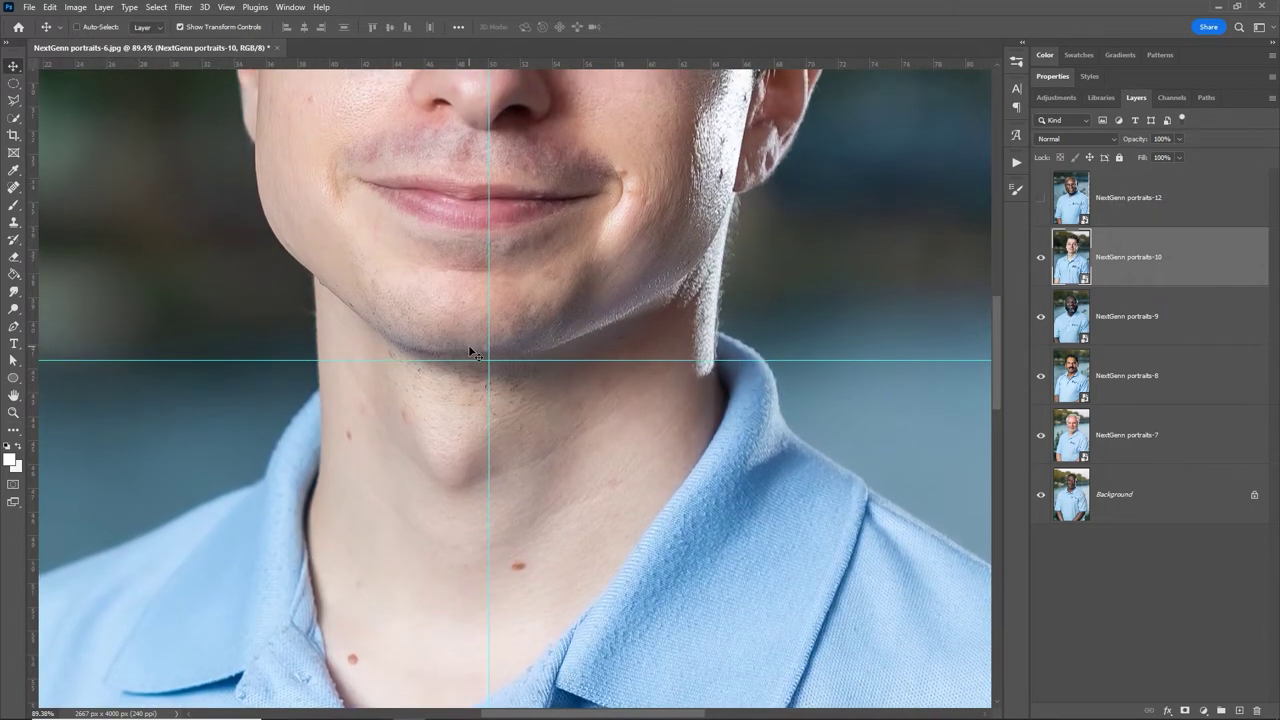
Step: Check the hair against the upper guide, enlarge the NextGenn portraits-10 layer slightly to 107.71%, and apply the transform
key(z)
drag(525, 292, 443, 439)
drag(529, 219, 555, 253)
key(v)
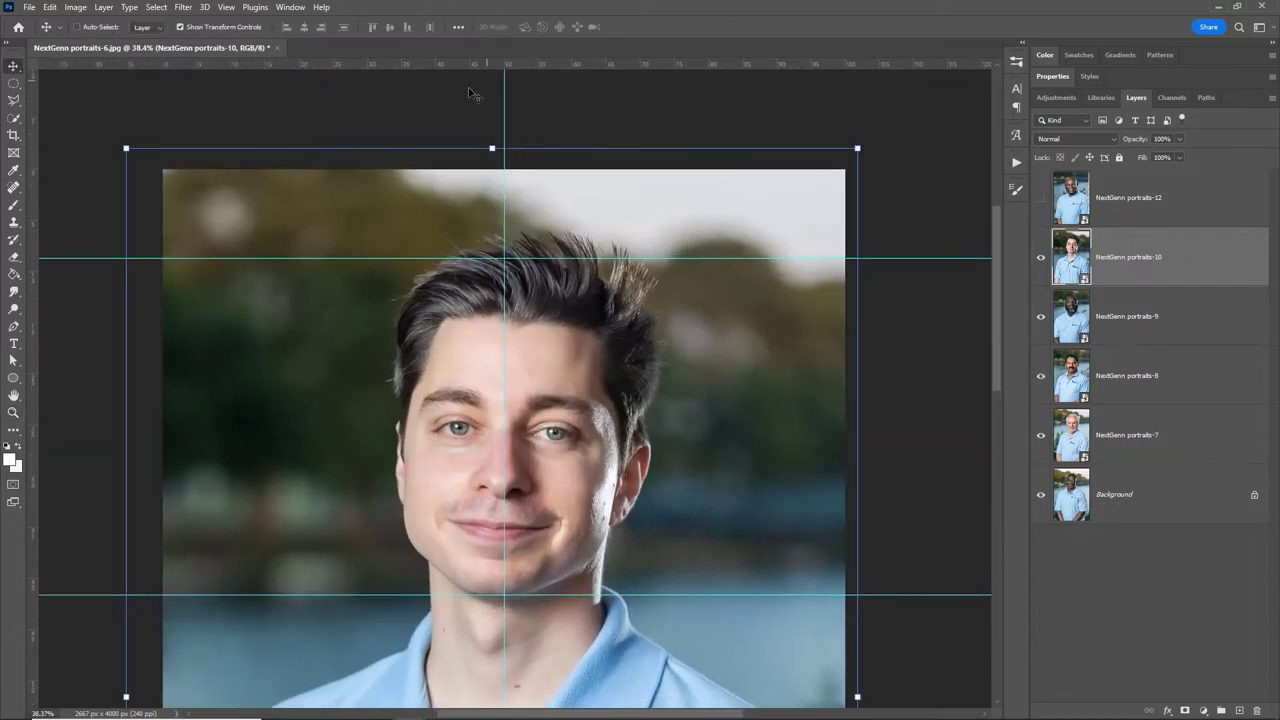
drag(492, 147, 491, 143)
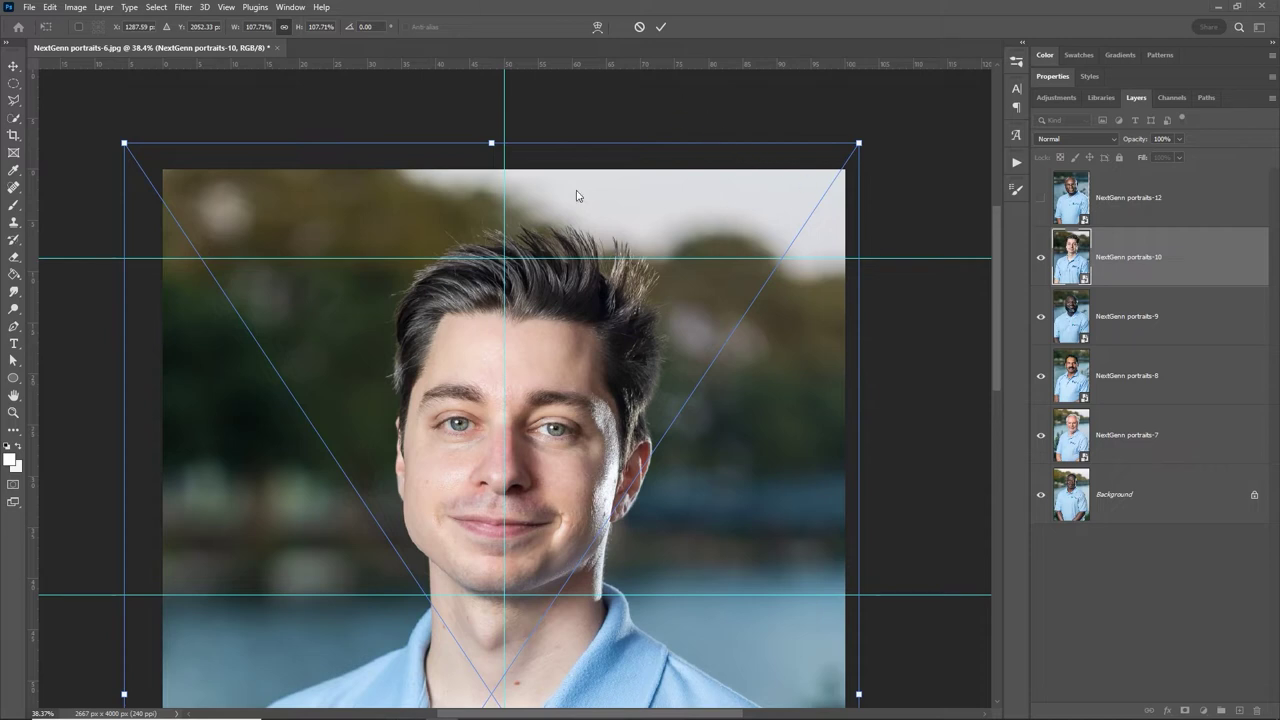
click(657, 29)
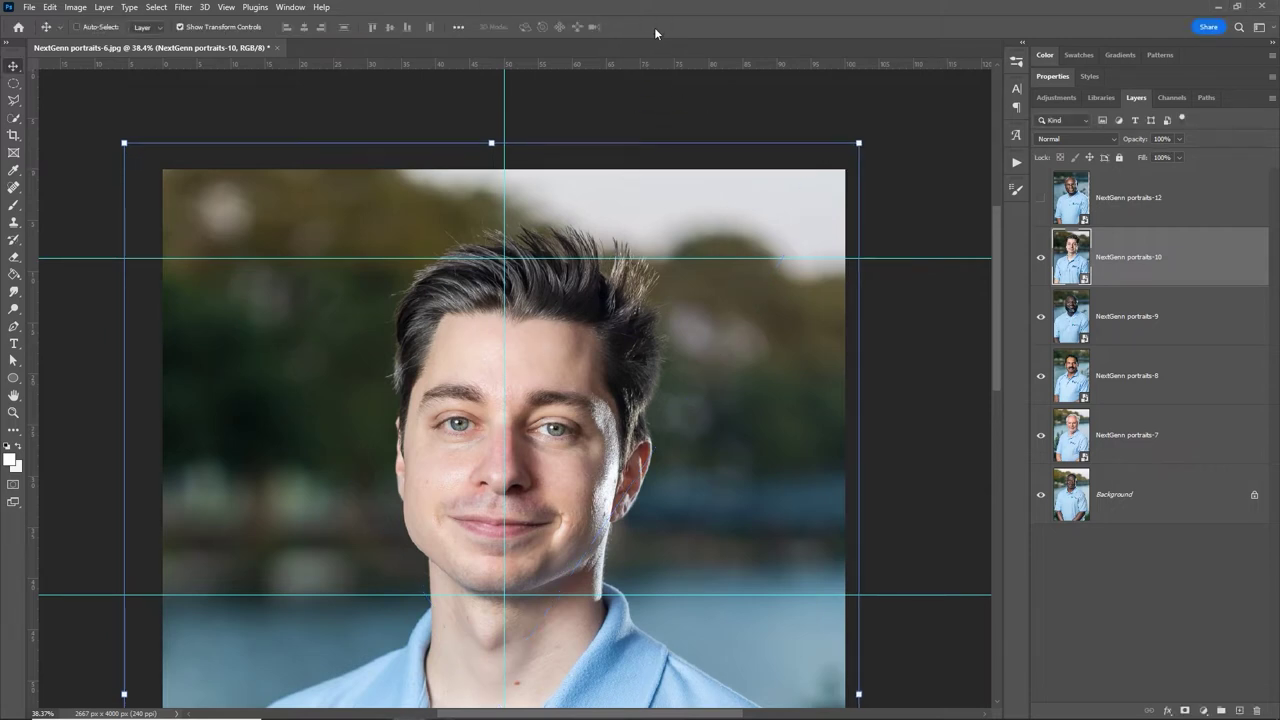
Step: Hide the NextGenn portraits-10 and NextGenn portraits-9 layers and select the NextGenn portraits-8 layer
click(1041, 258)
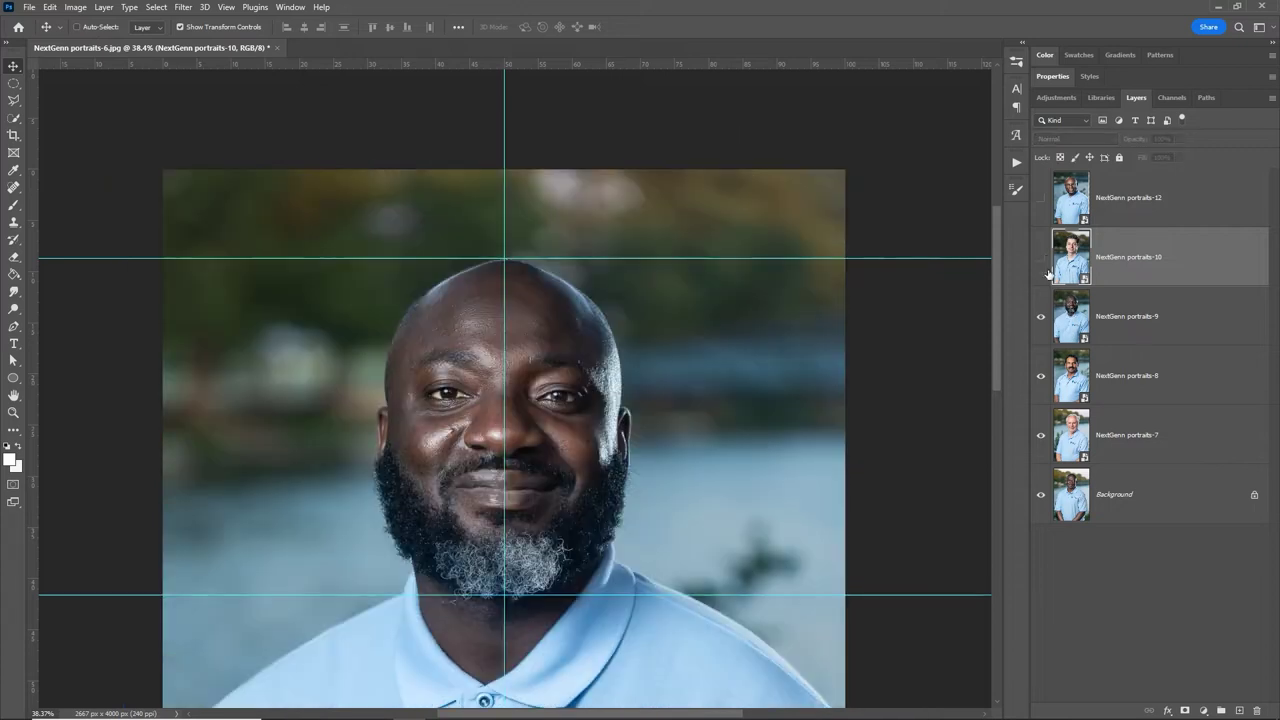
click(1110, 331)
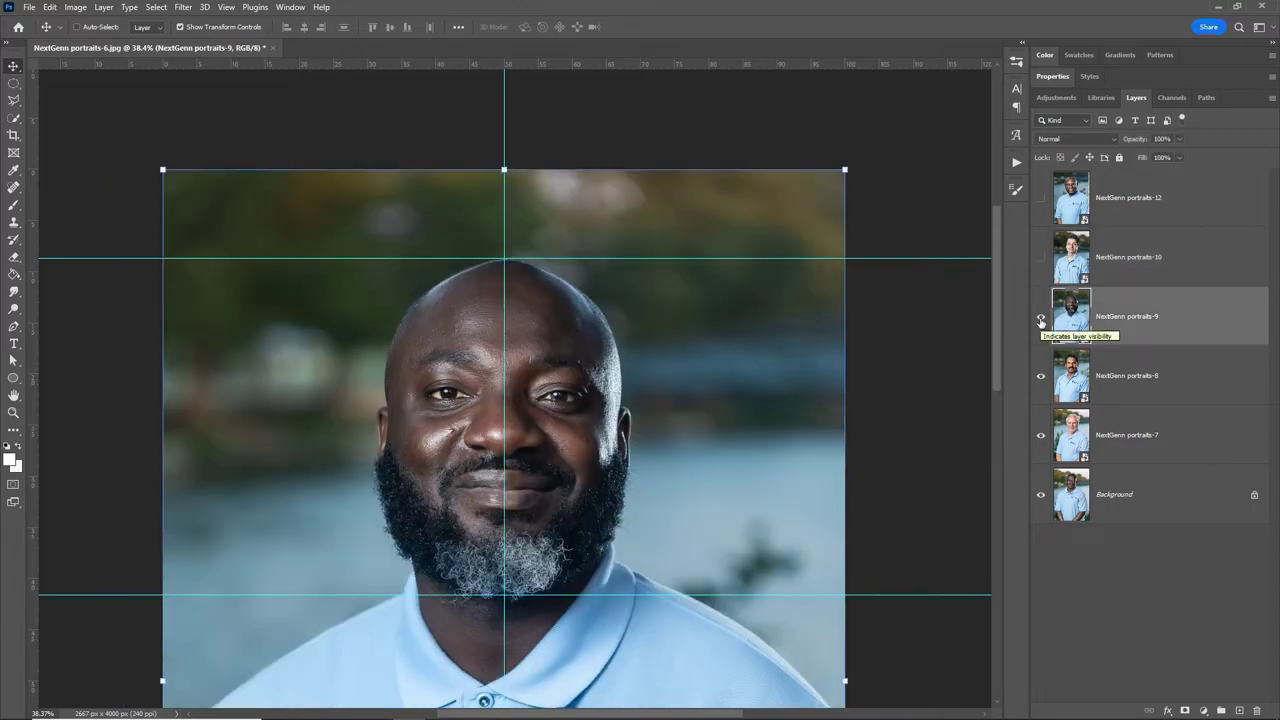
click(1040, 320)
click(1063, 367)
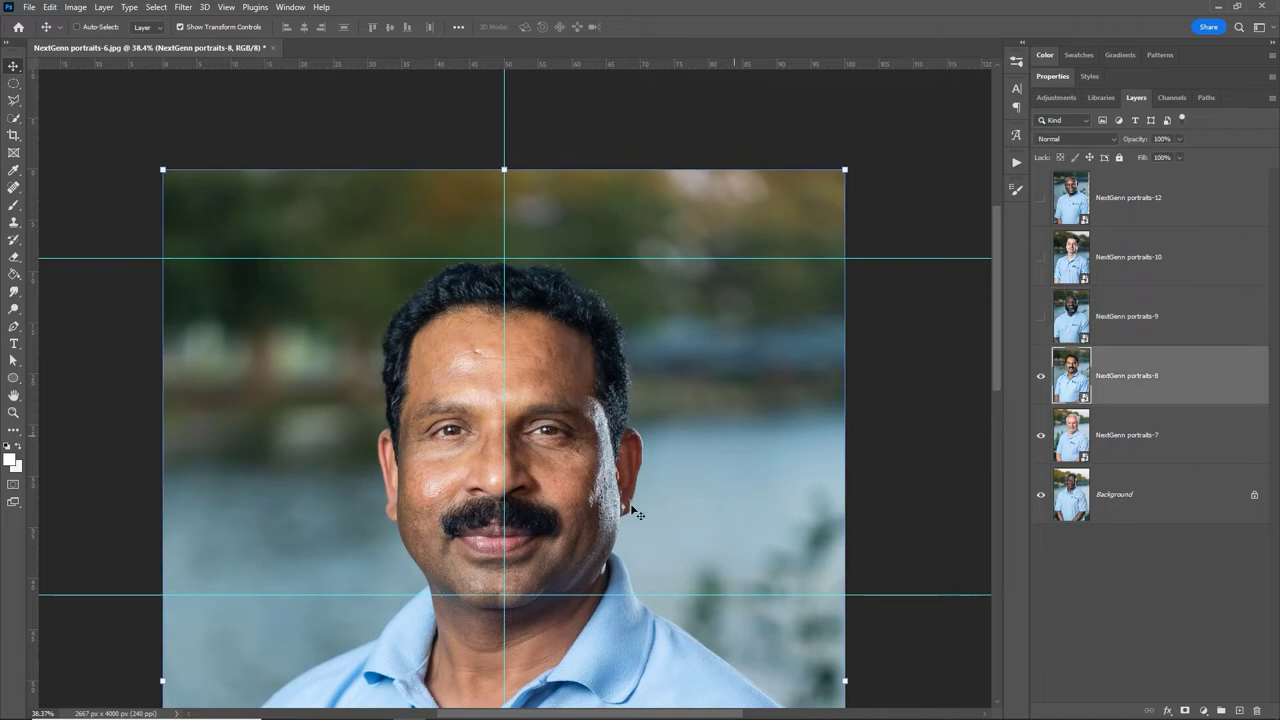
Step: Move the NextGenn portraits-8 layer straight up until the subject's chin rests on the lower horizontal guide
drag(549, 447, 551, 427)
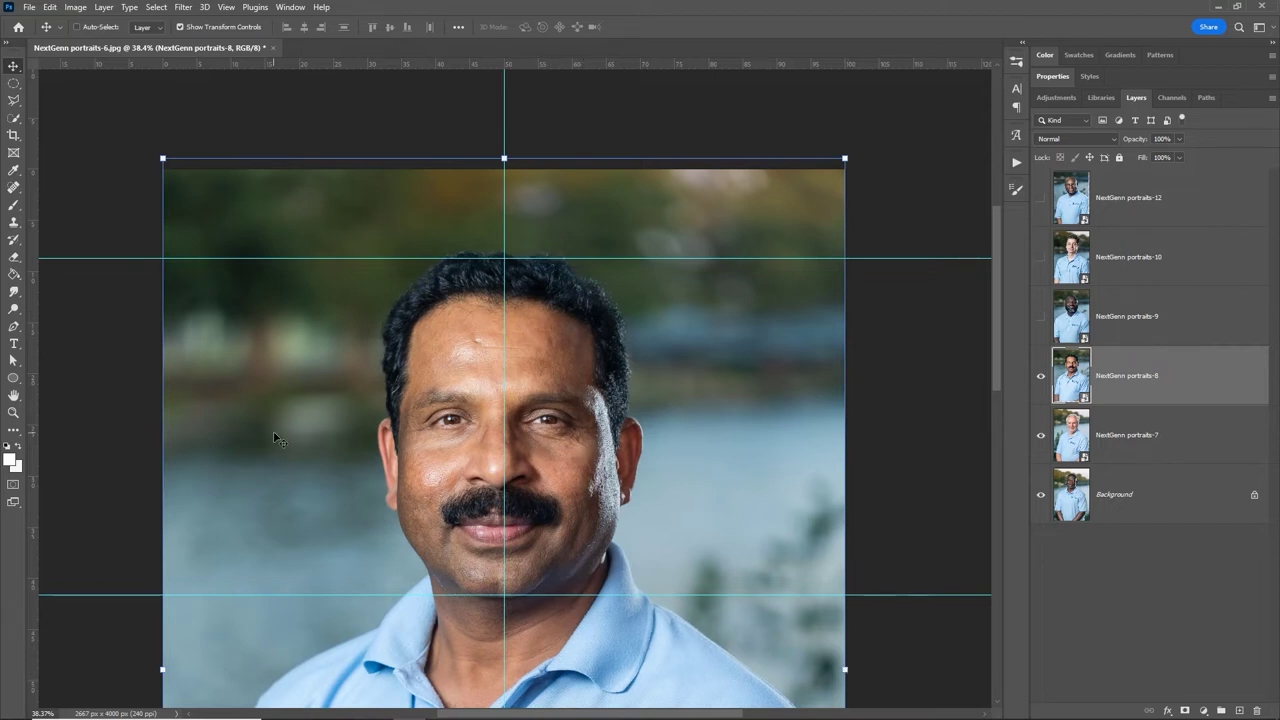
key(Up)
key(Up)
key(Up)
key(Up)
key(Up)
key(Up)
key(Up)
key(Up)
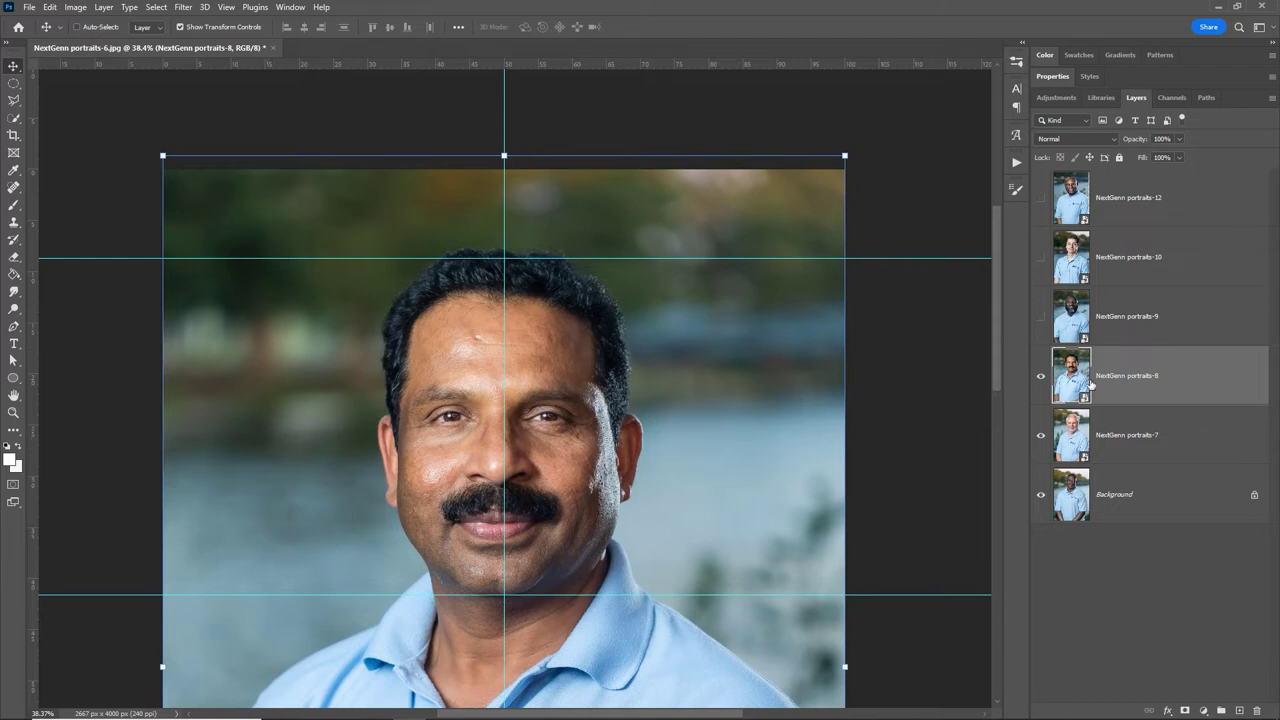
Step: Hide the NextGenn portraits-8 layer, select NextGenn portraits-7, and move it up so the chin approaches the lower guide
click(1040, 379)
click(1120, 434)
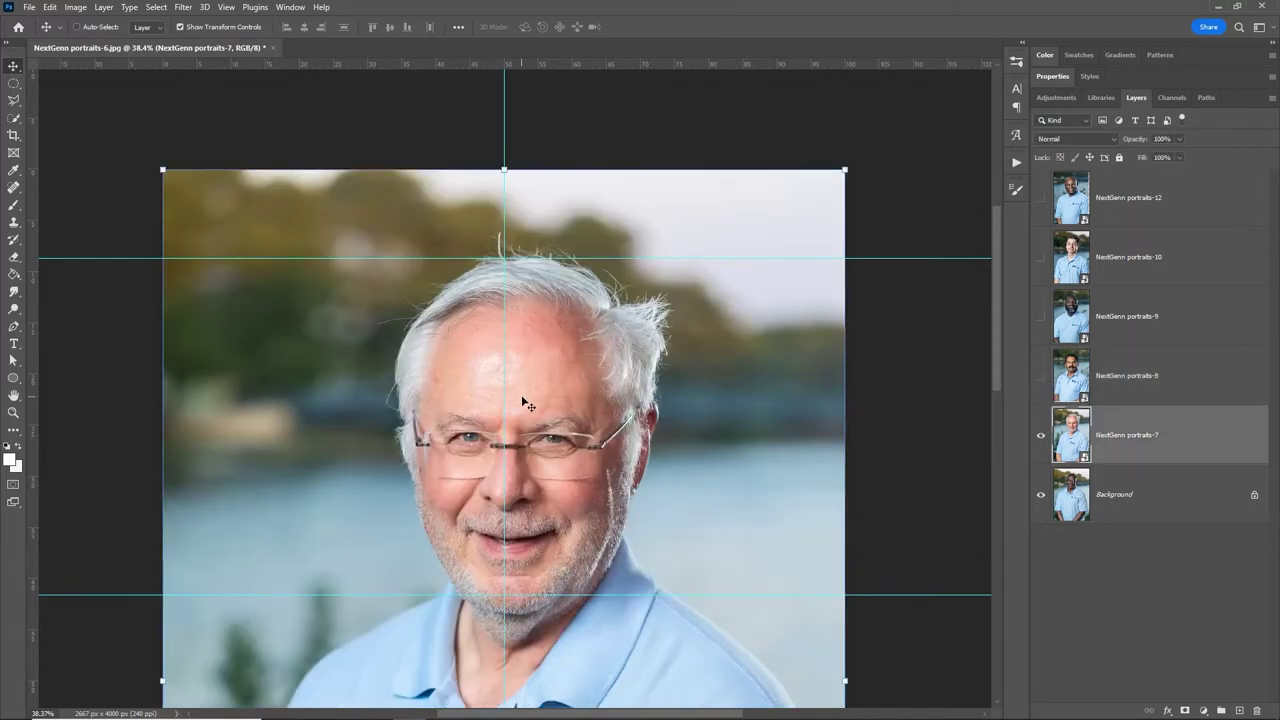
drag(522, 398, 525, 384)
Step: Scale the NextGenn portraits-7 layer to 98.57% and shift it slightly up and left to fit the head to the guides
click(504, 152)
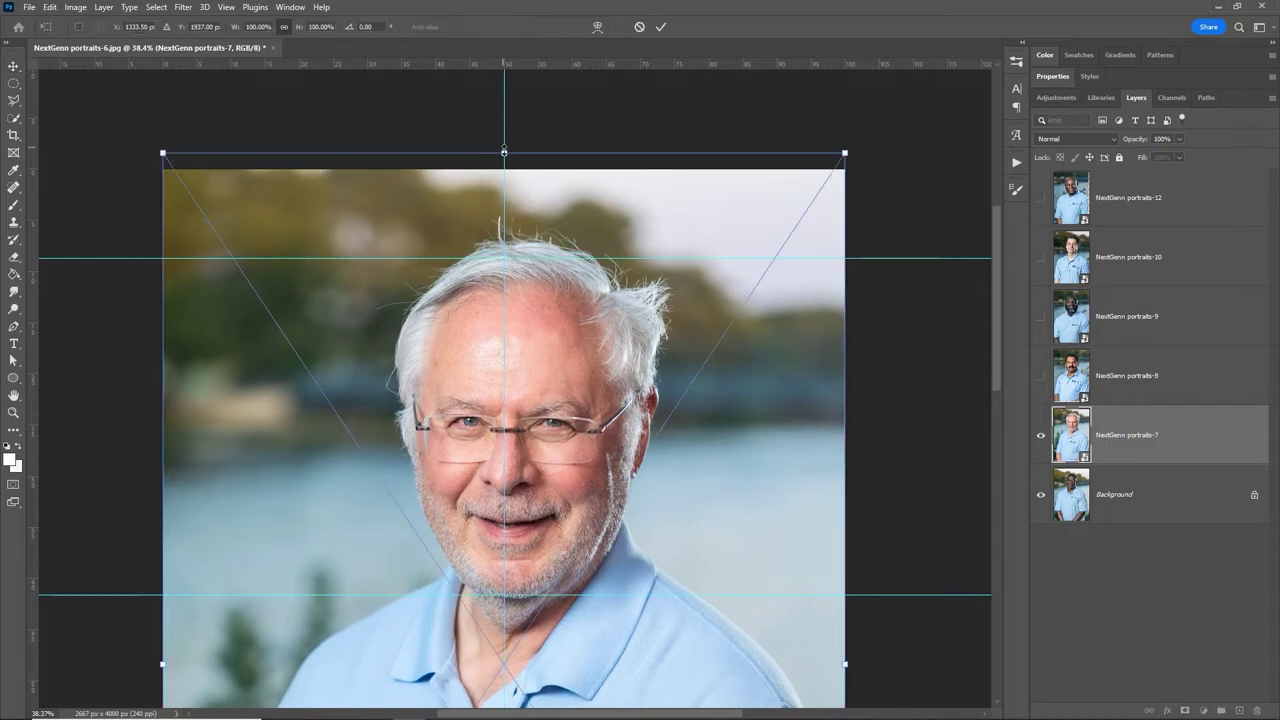
drag(504, 152, 504, 161)
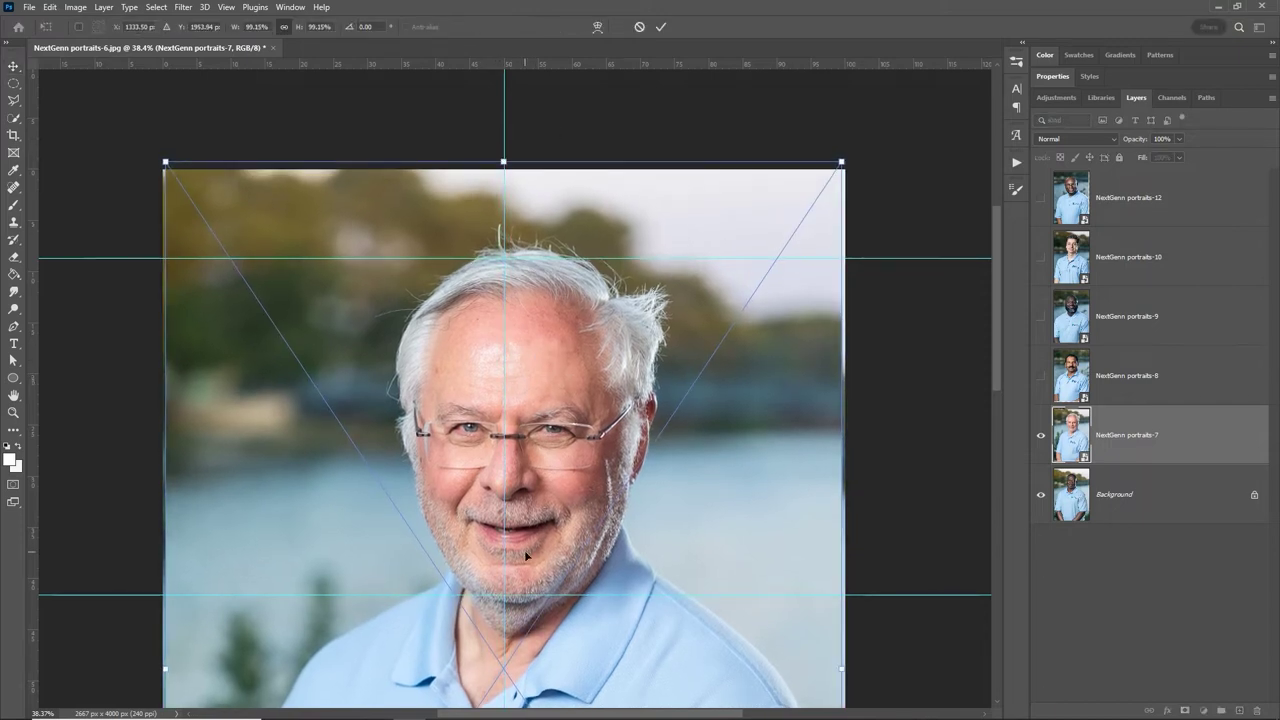
drag(525, 551, 525, 542)
drag(504, 153, 504, 158)
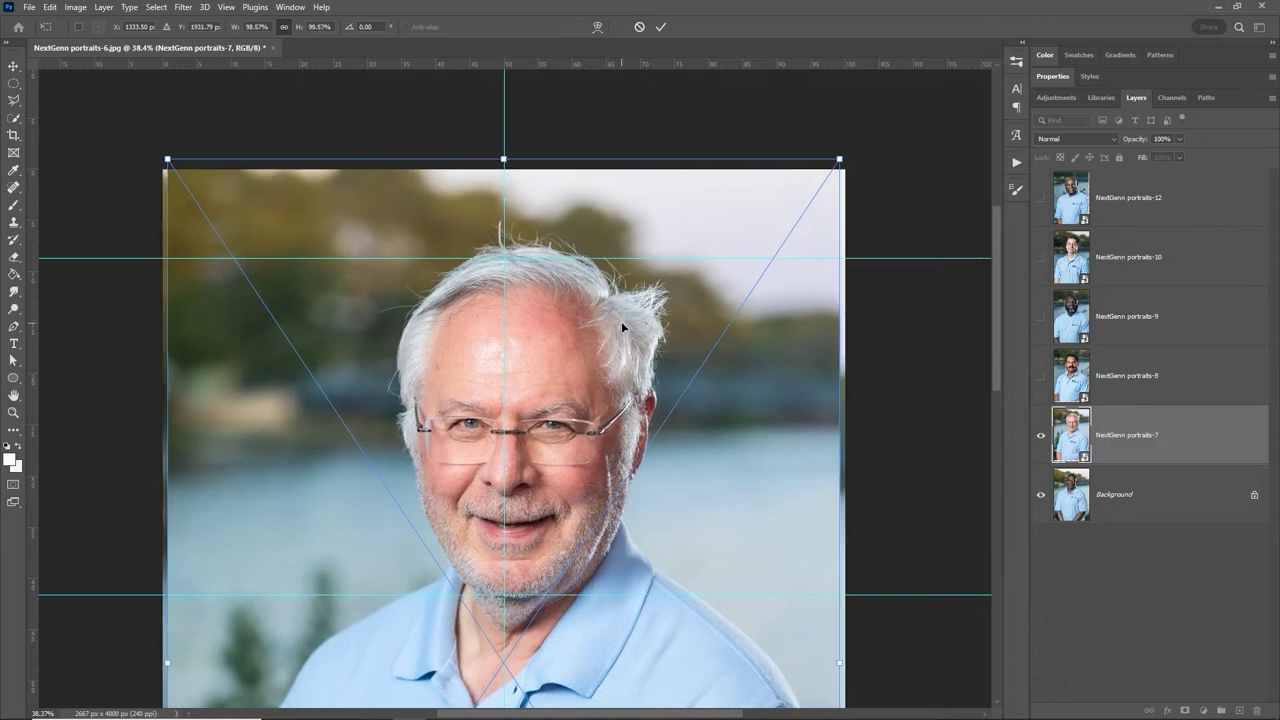
key(Left)
key(Left)
key(Left)
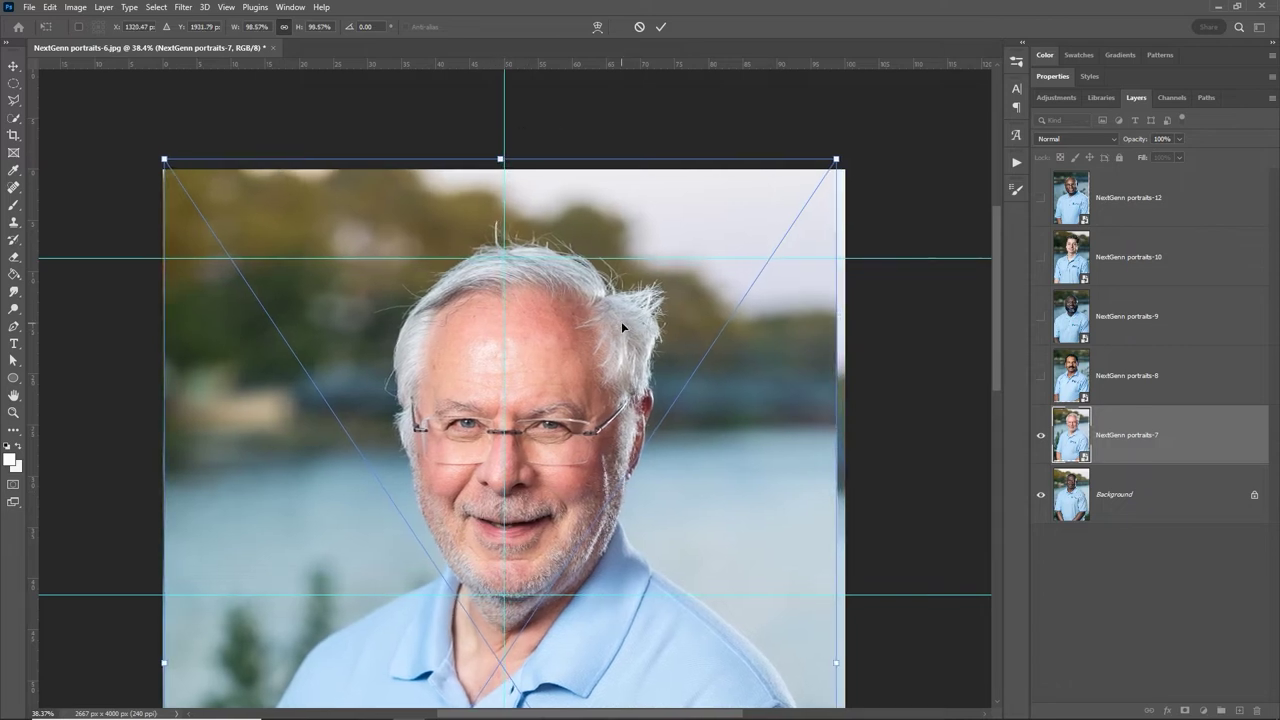
Step: Hide the NextGenn portraits-7 layer, select the Background layer, and unlock it so it can be transformed
click(1041, 438)
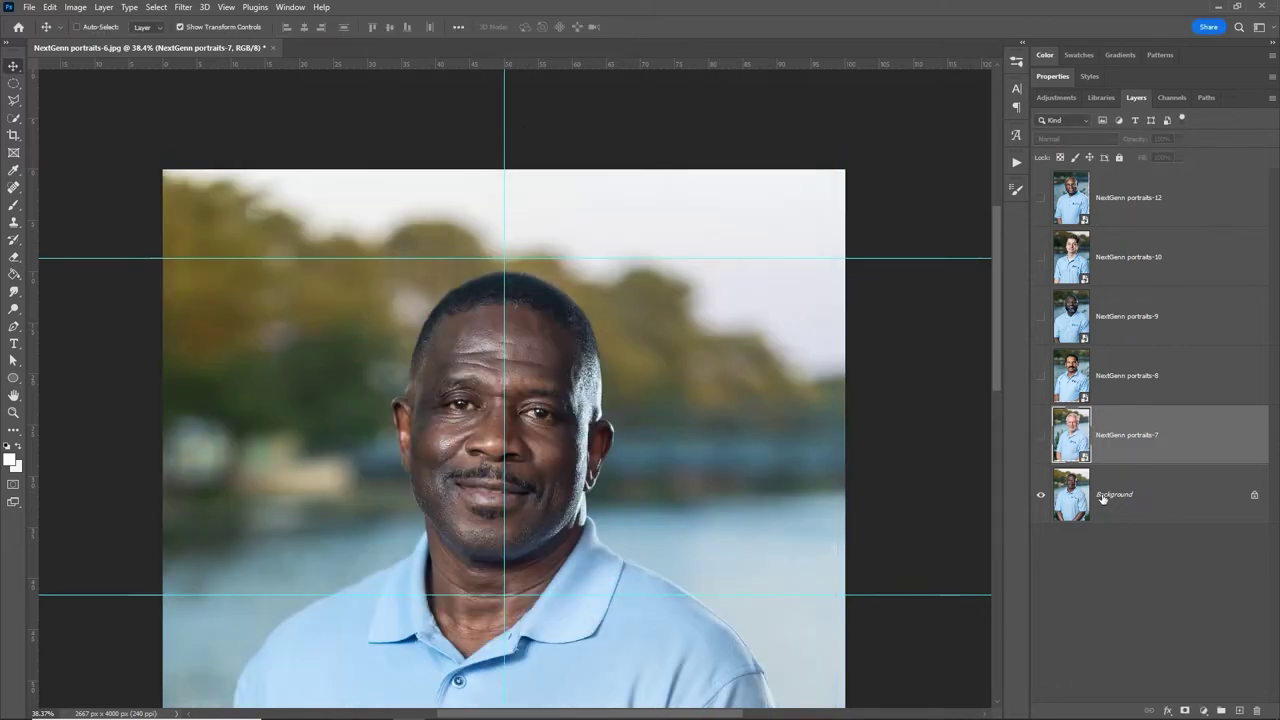
click(1103, 498)
key(z)
drag(587, 470, 521, 327)
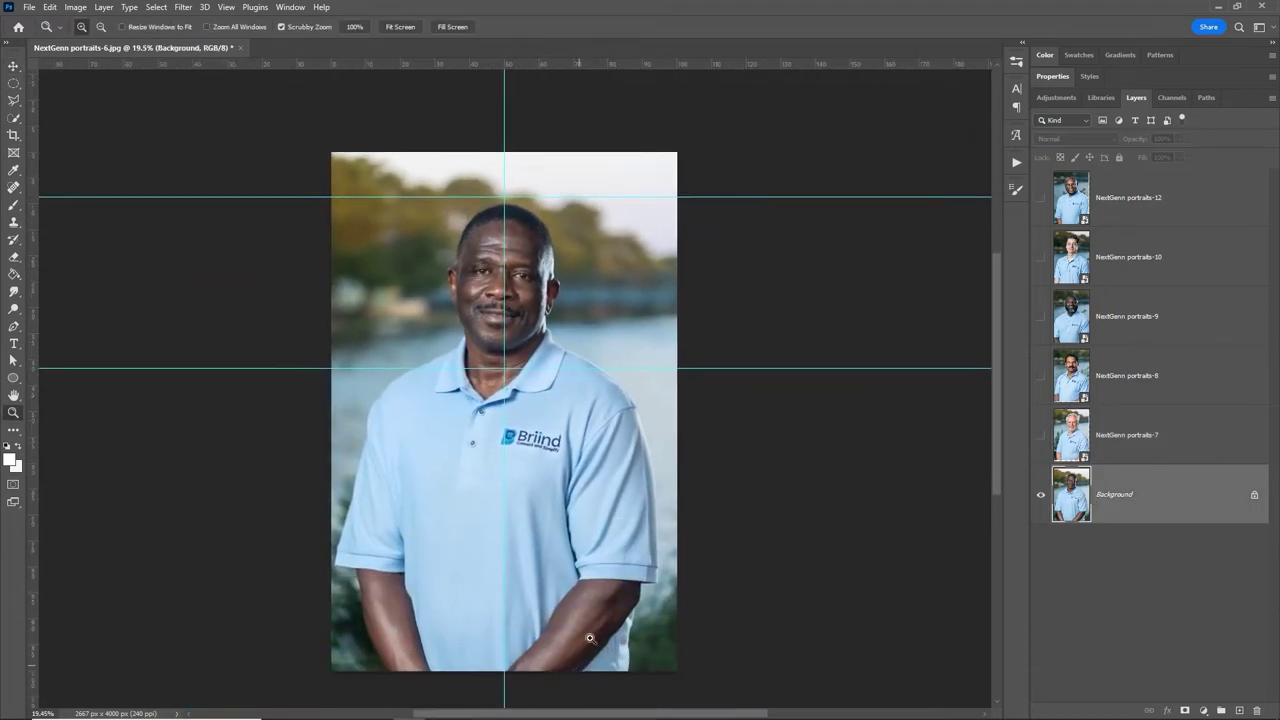
key(v)
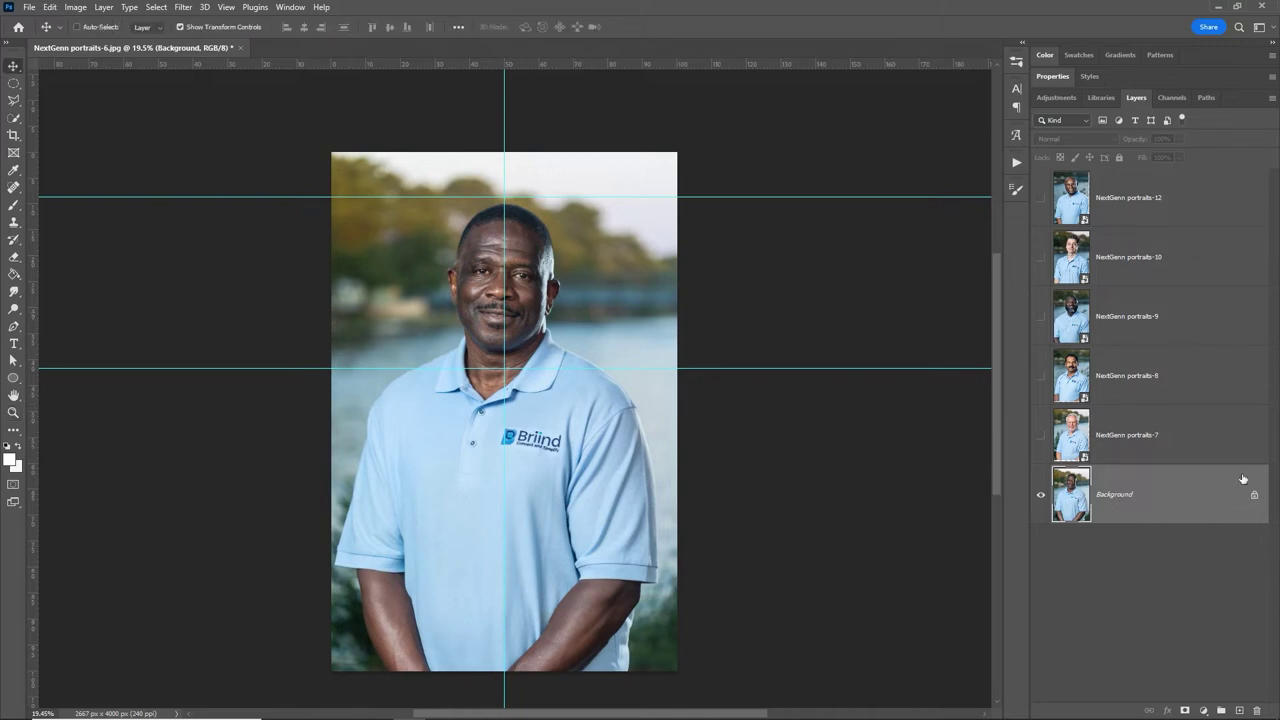
click(1255, 497)
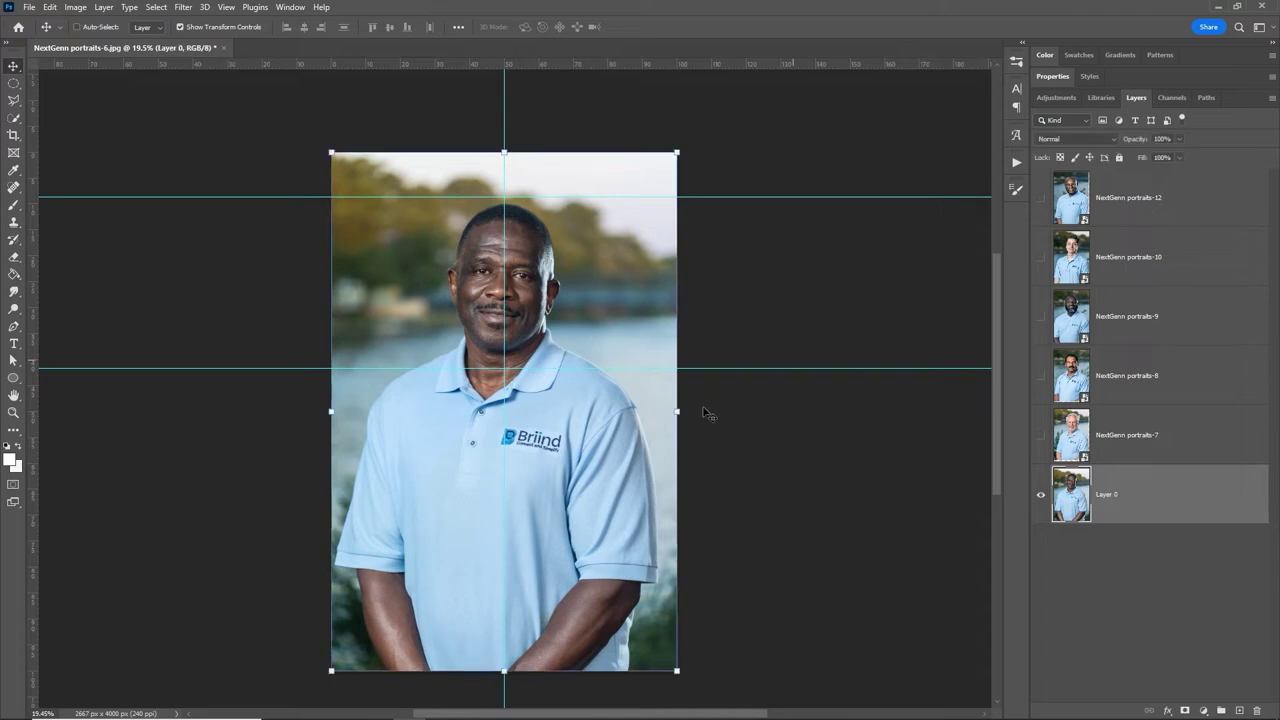
Step: Scale Layer 0 to 113.87%, move it down so the head sits between the horizontal guides, and apply the transform
drag(678, 411, 703, 413)
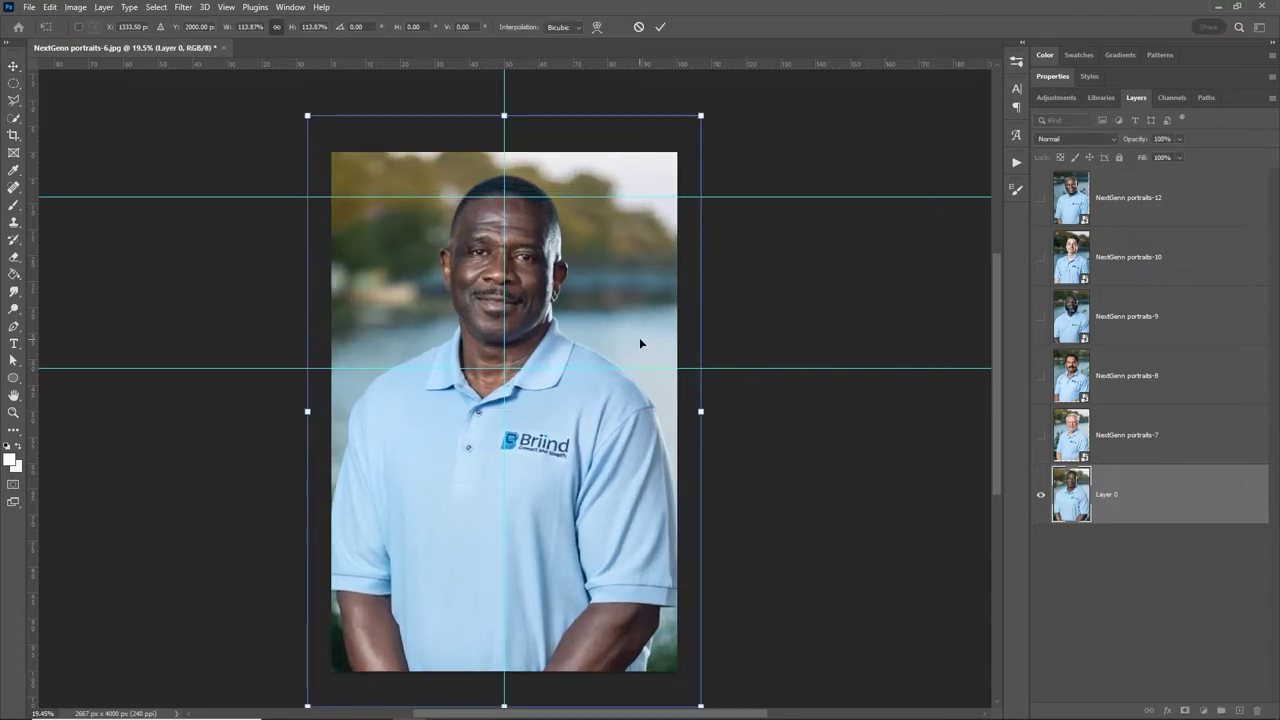
drag(639, 337, 650, 367)
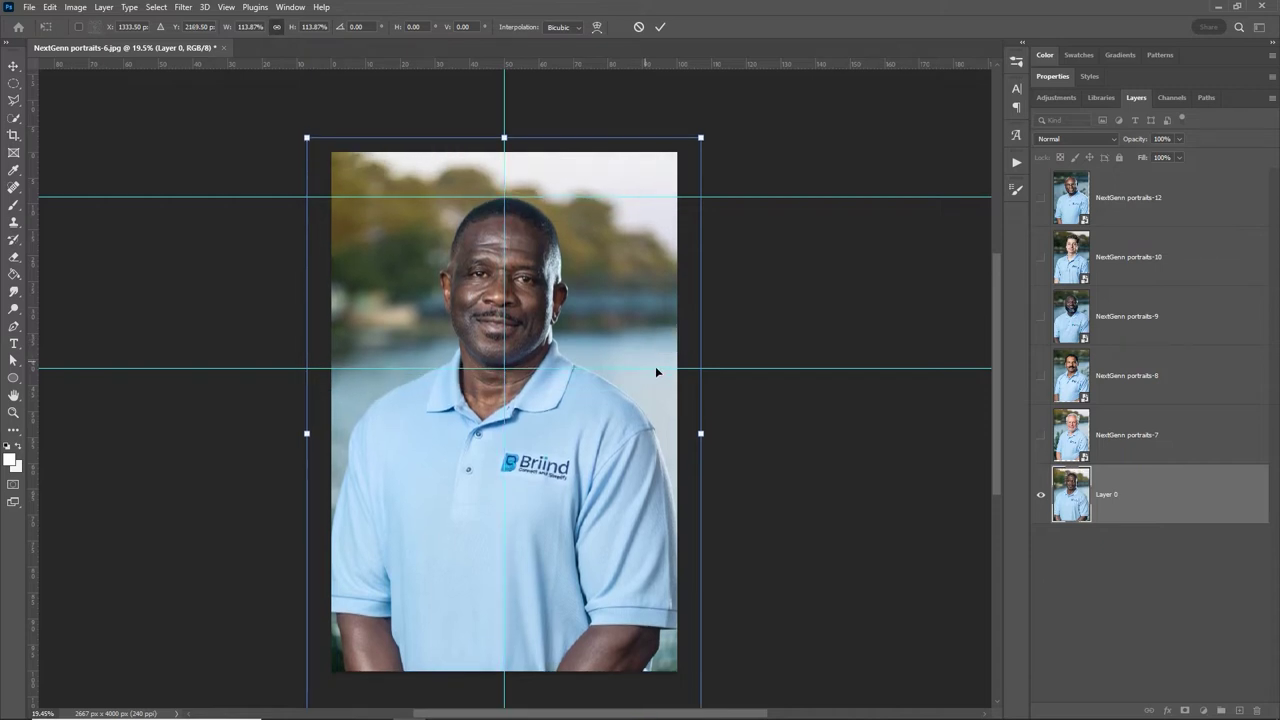
key(Return)
Step: Scale Layer 0 up by a further 102.94% and lower it so the head spans both horizontal guides, applying the transform
key(z)
drag(513, 253, 548, 243)
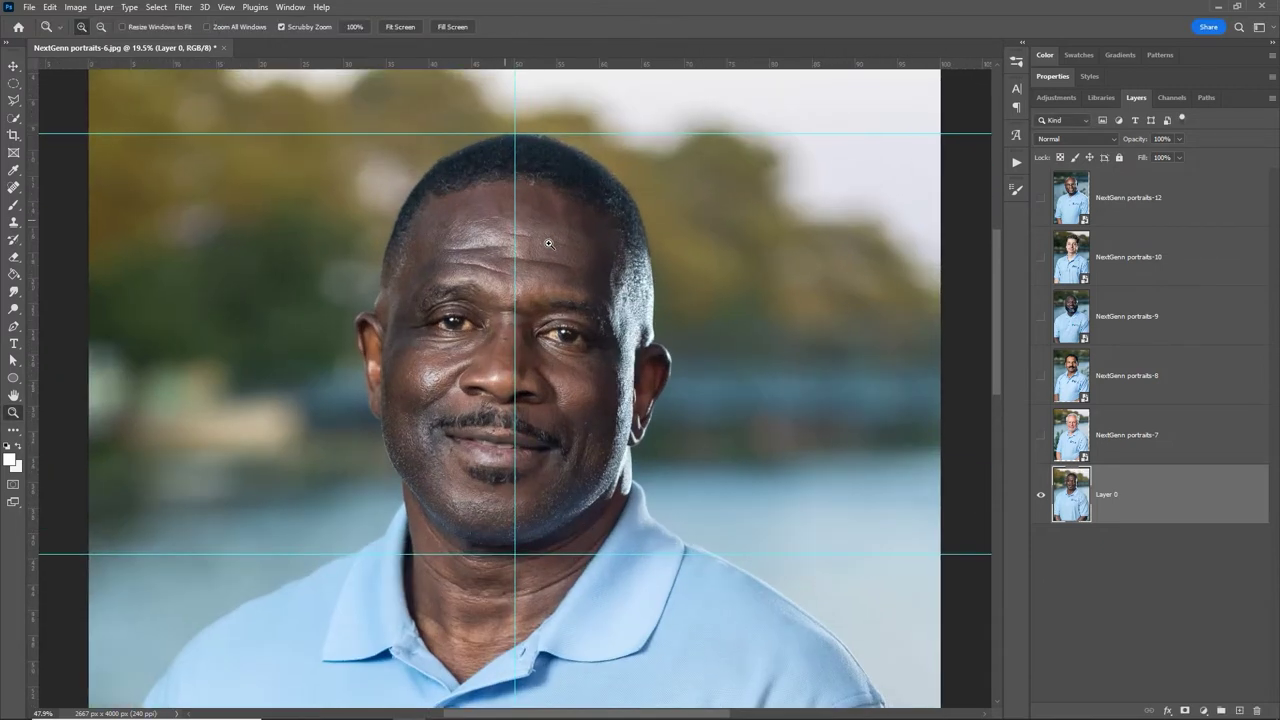
key(v)
key(z)
drag(729, 312, 726, 313)
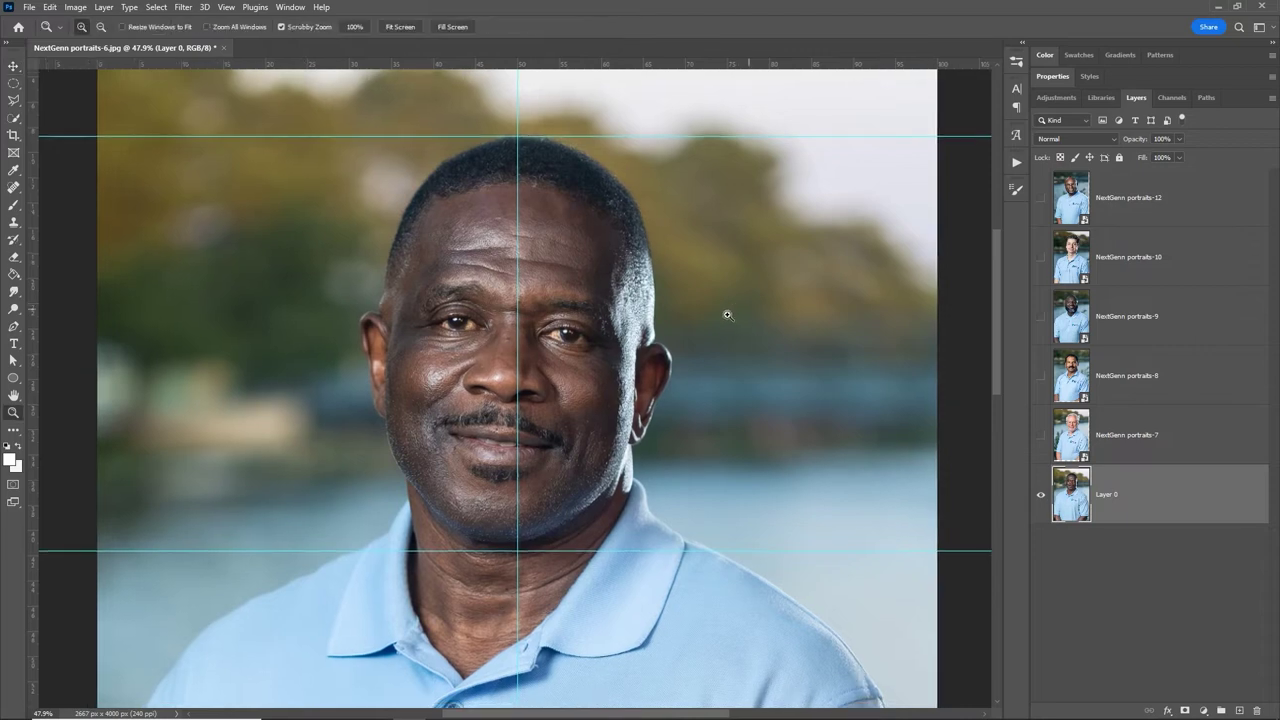
key(ctrl+t)
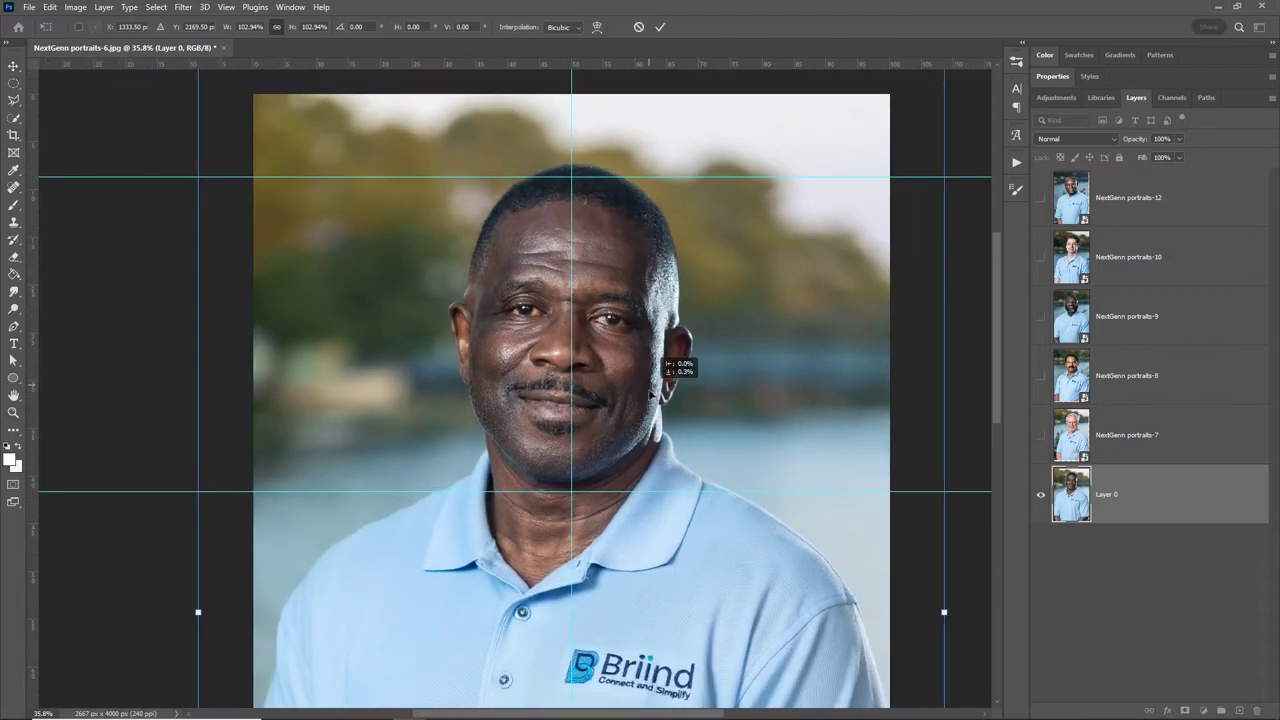
drag(652, 385, 655, 399)
key(Return)
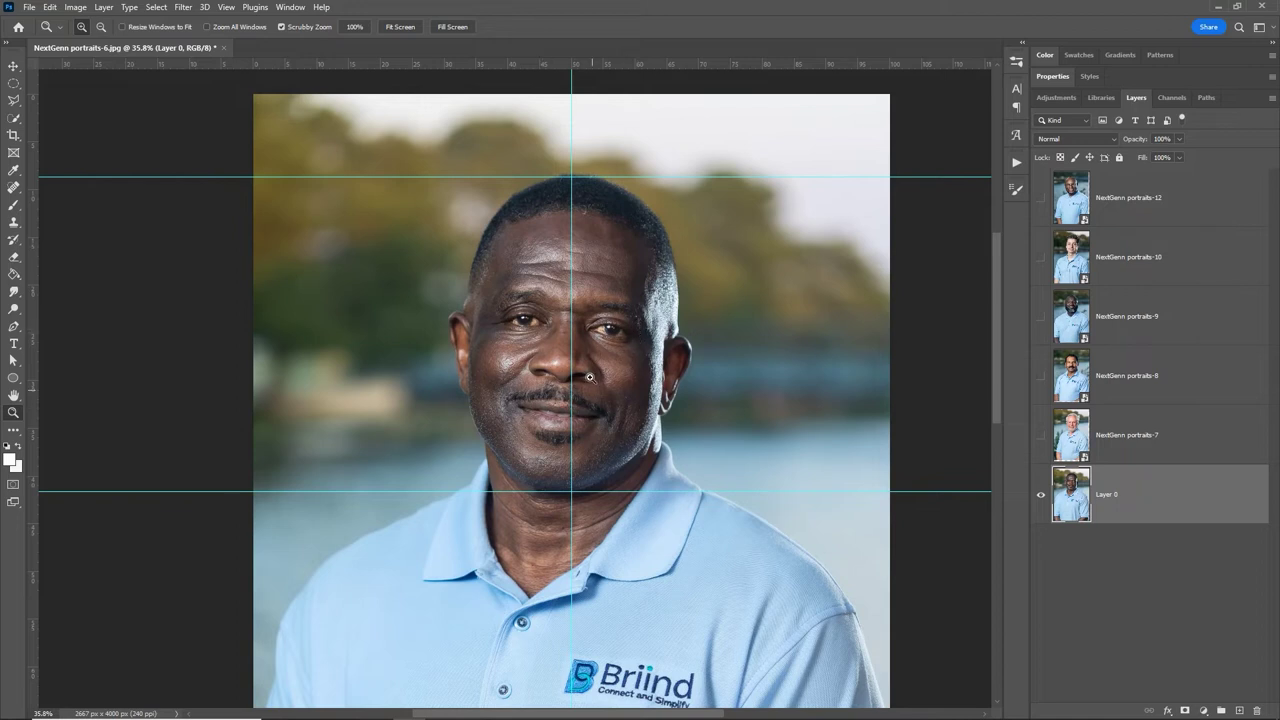
Step: Shift Layer 0 slightly sideways to centre the face on the vertical guide, and show the NextGenn portraits-7 layer again
key(v)
drag(603, 369, 508, 369)
key(z)
click(400, 27)
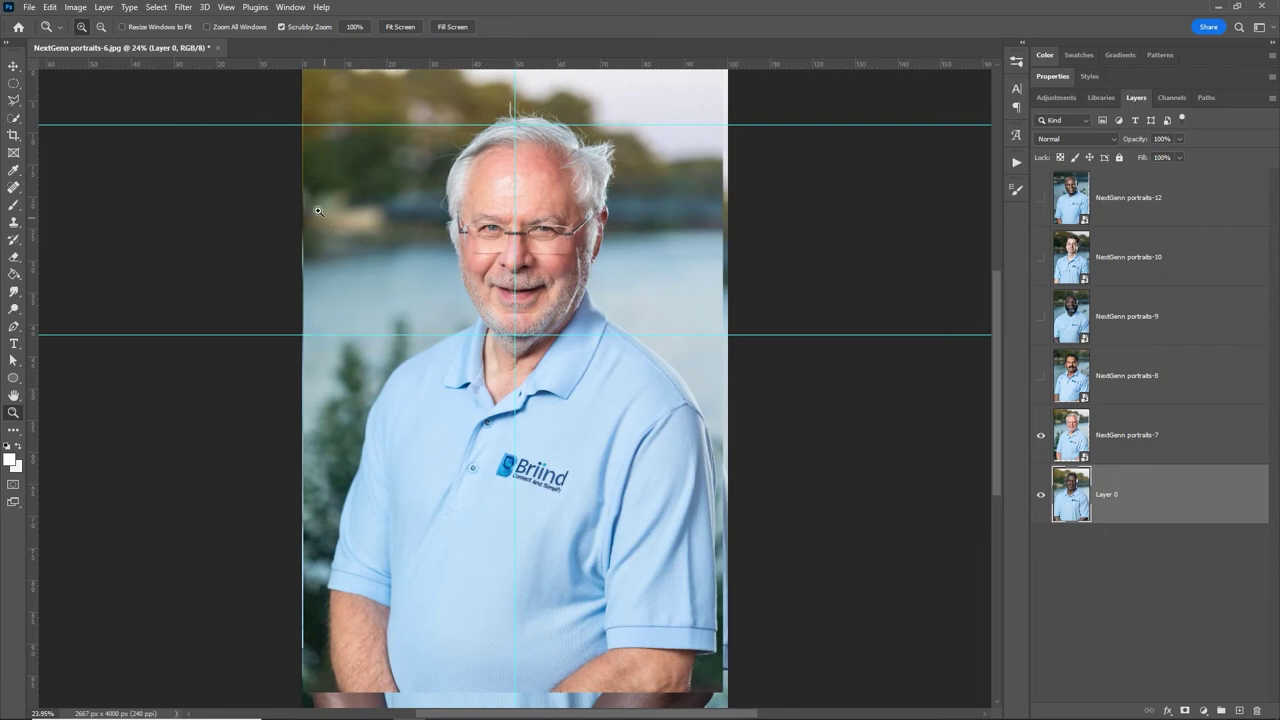
Step: Examine the left edge of the NextGenn portraits-7 layer up close to see whether it covers the canvas
drag(318, 211, 617, 238)
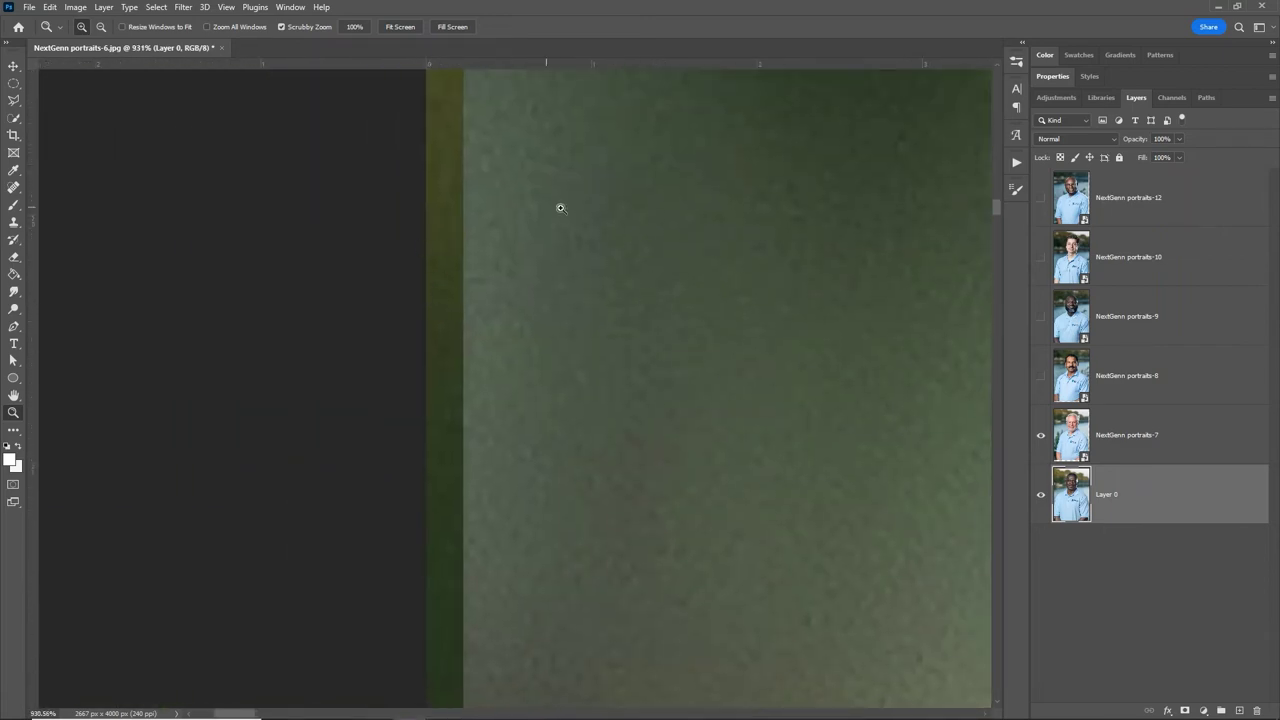
click(400, 26)
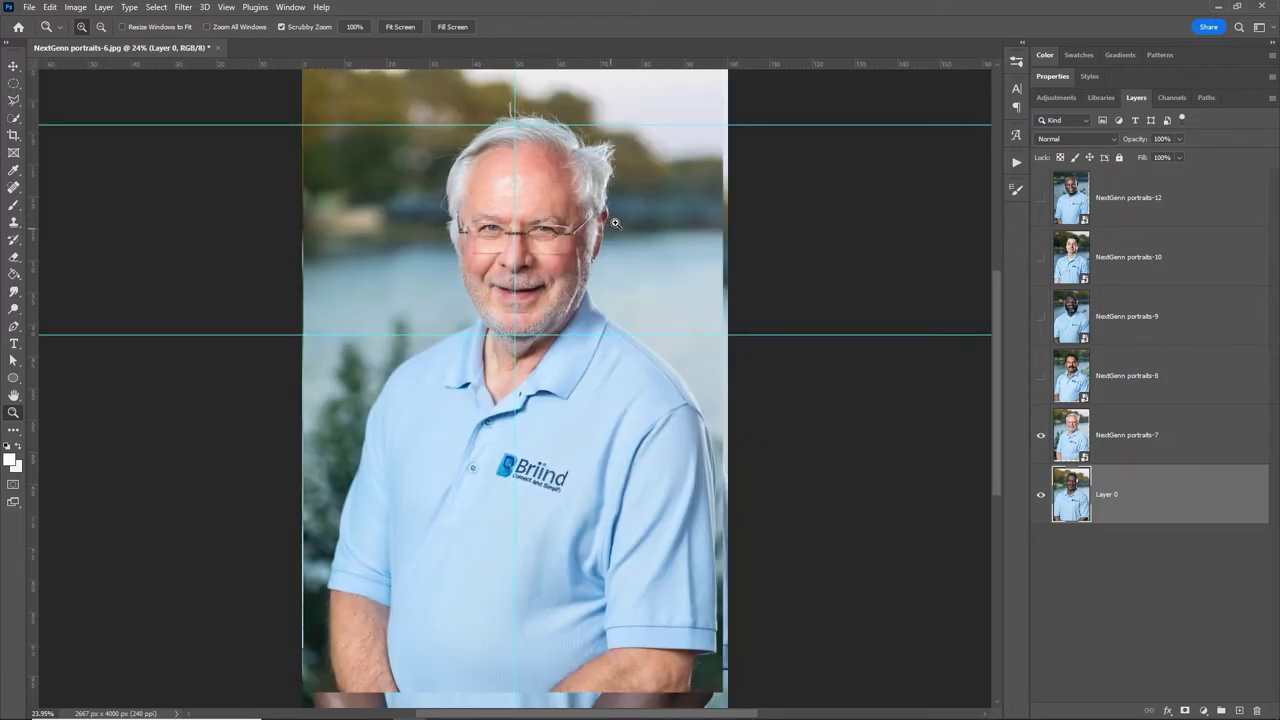
key(v)
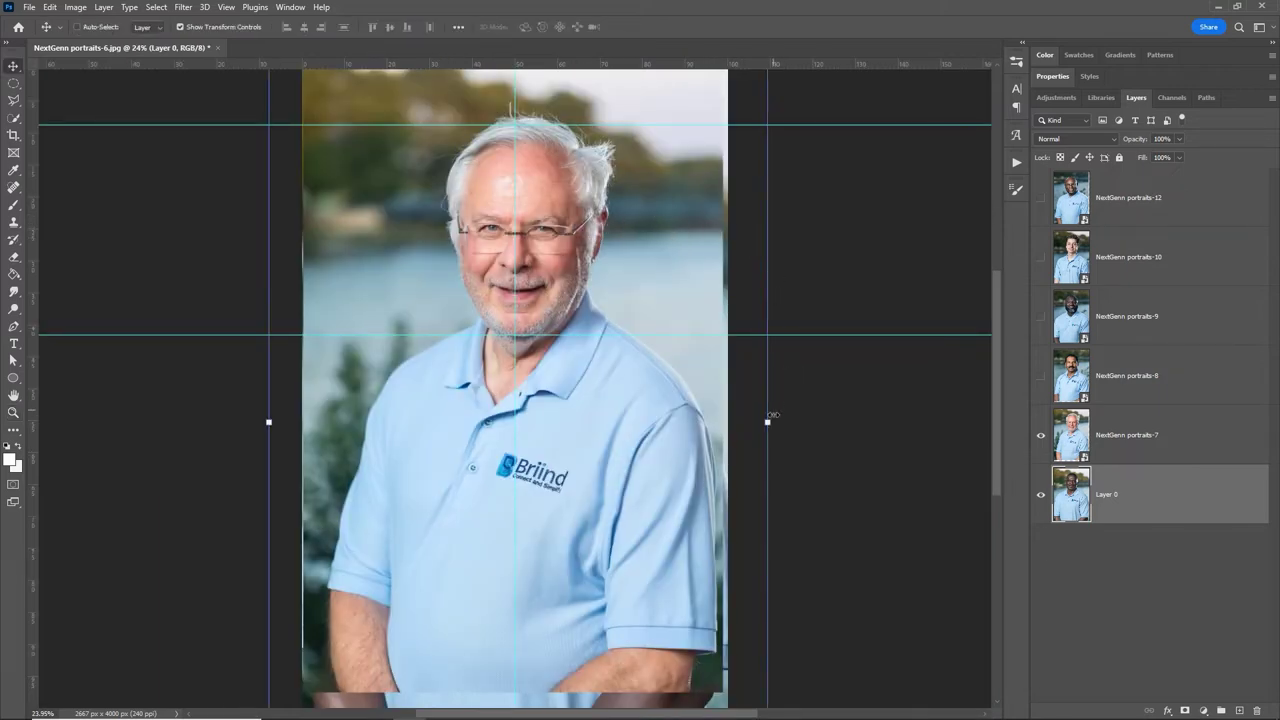
drag(769, 418, 746, 416)
drag(722, 378, 641, 381)
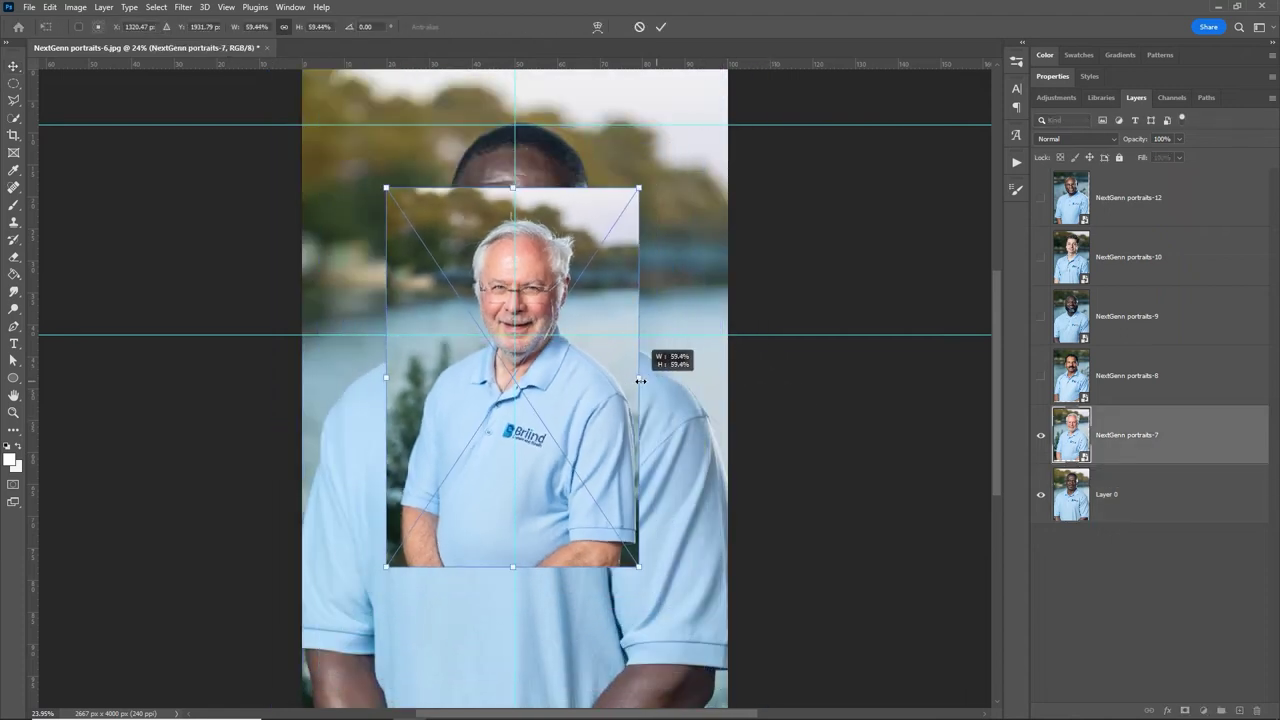
key(ctrl+z)
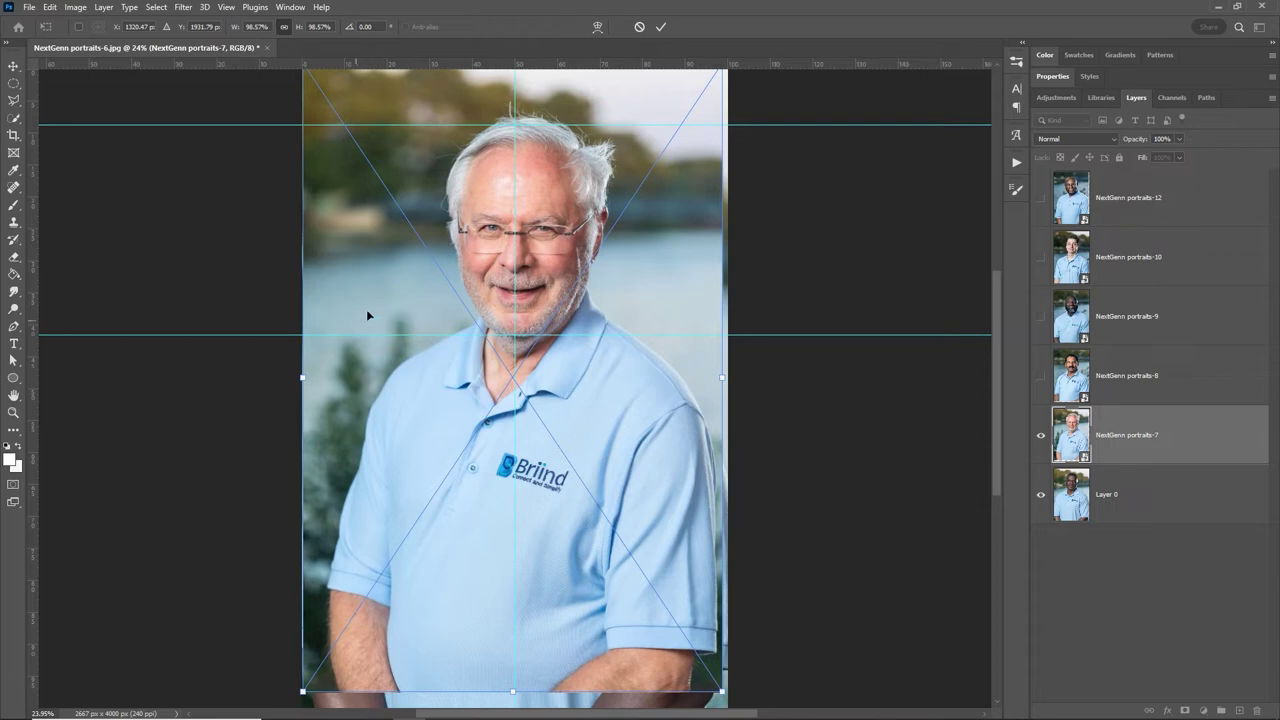
key(Return)
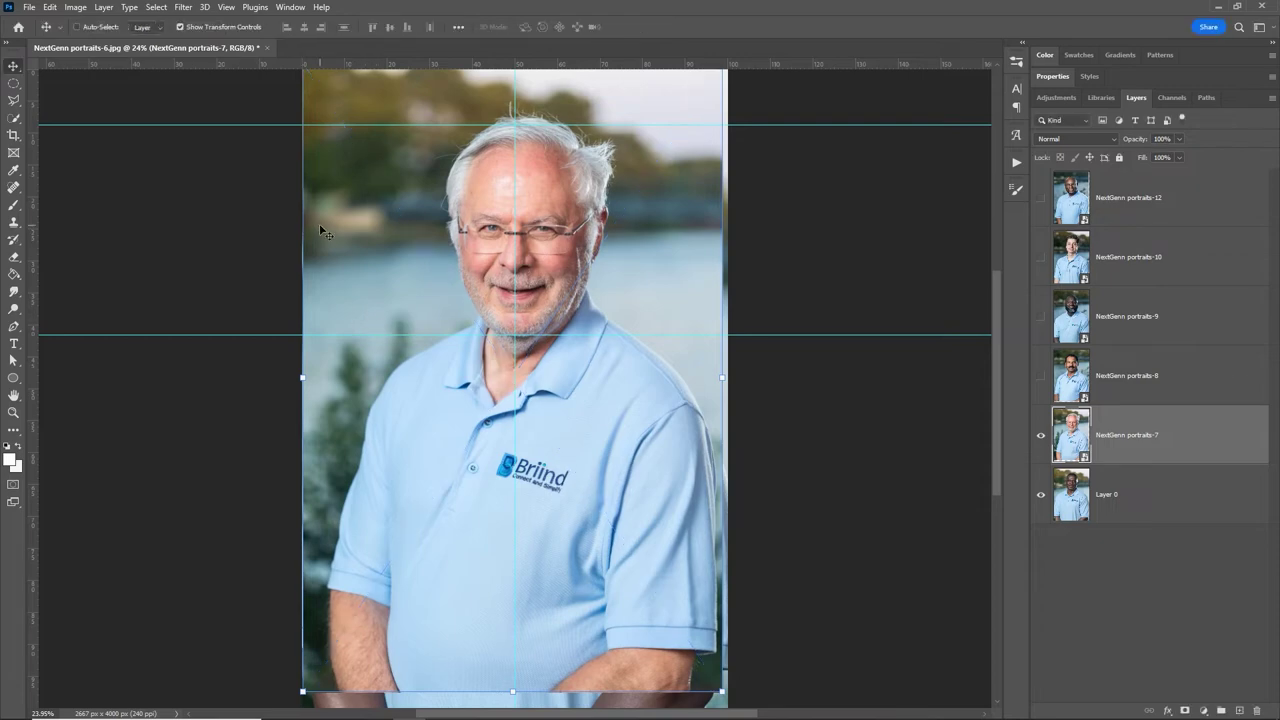
Step: Place a vertical guide along the left edge of the NextGenn portraits-7 layer
key(z)
click(320, 222)
drag(327, 216, 390, 228)
click(13, 66)
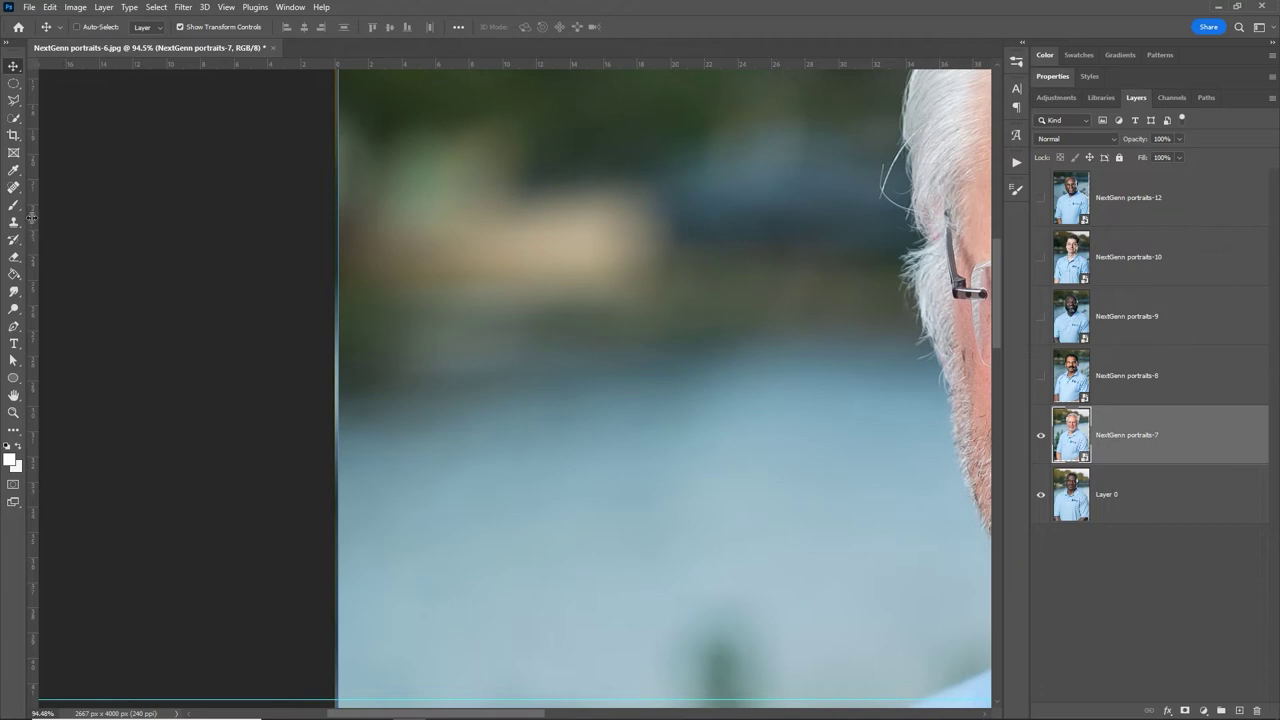
drag(32, 218, 336, 226)
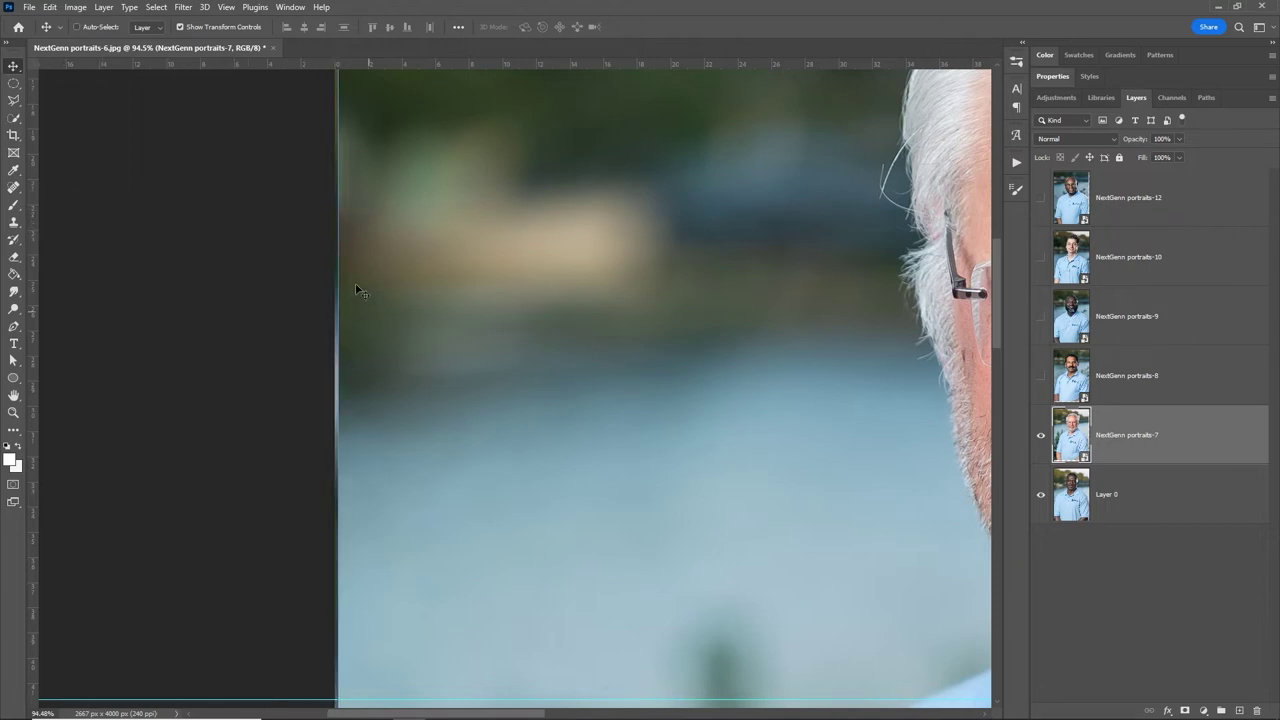
Step: Toggle snapping to layers and check up close how the left guide lines up with the NextGenn portraits-7 edge
click(226, 7)
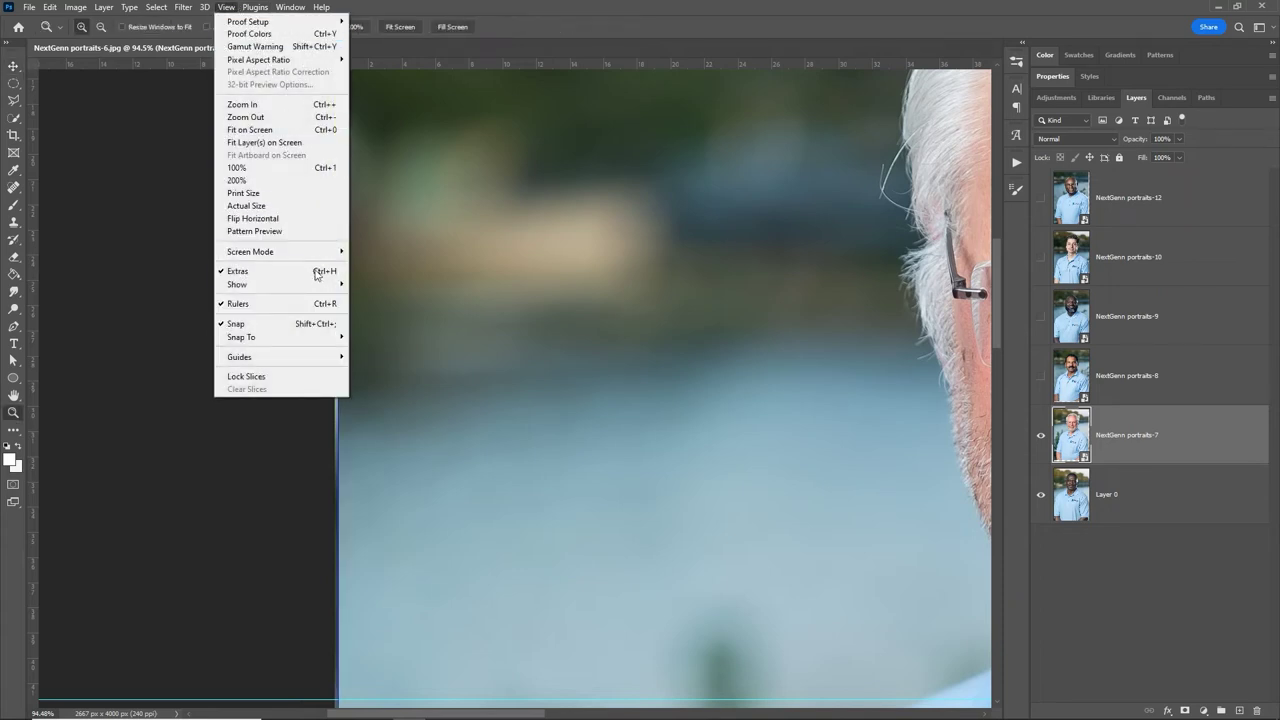
mouse_move(312, 337)
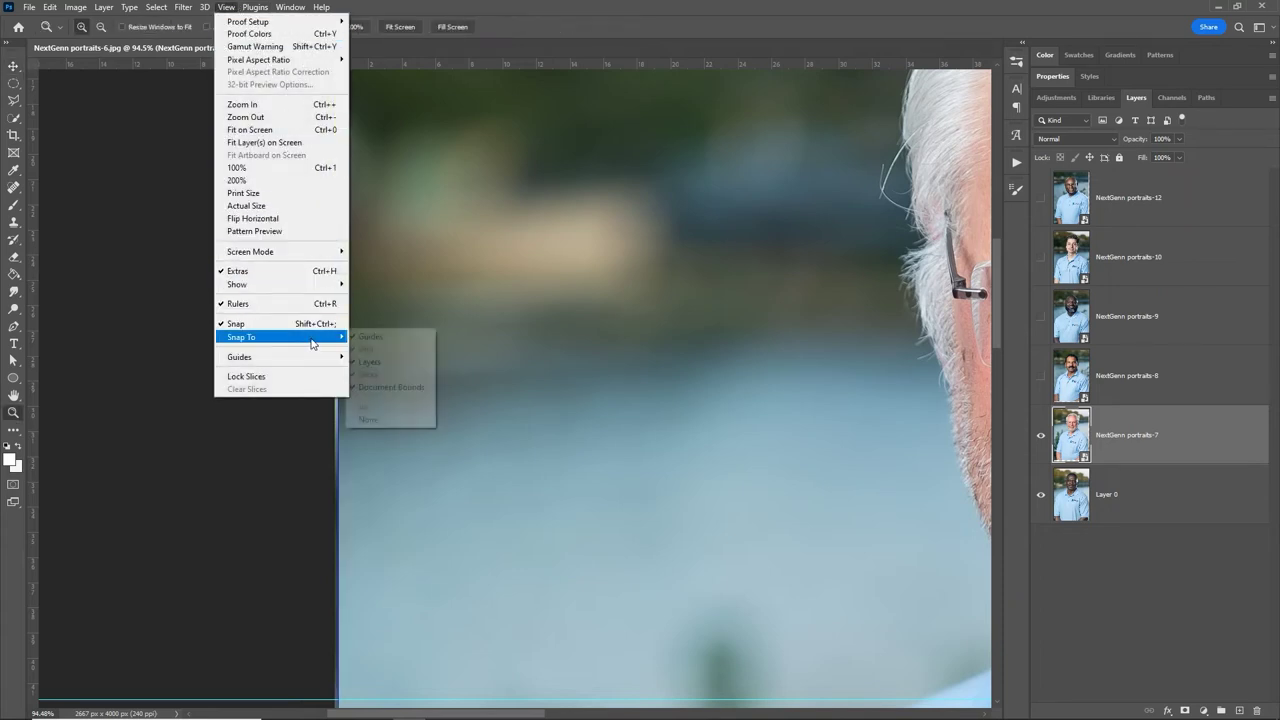
click(388, 363)
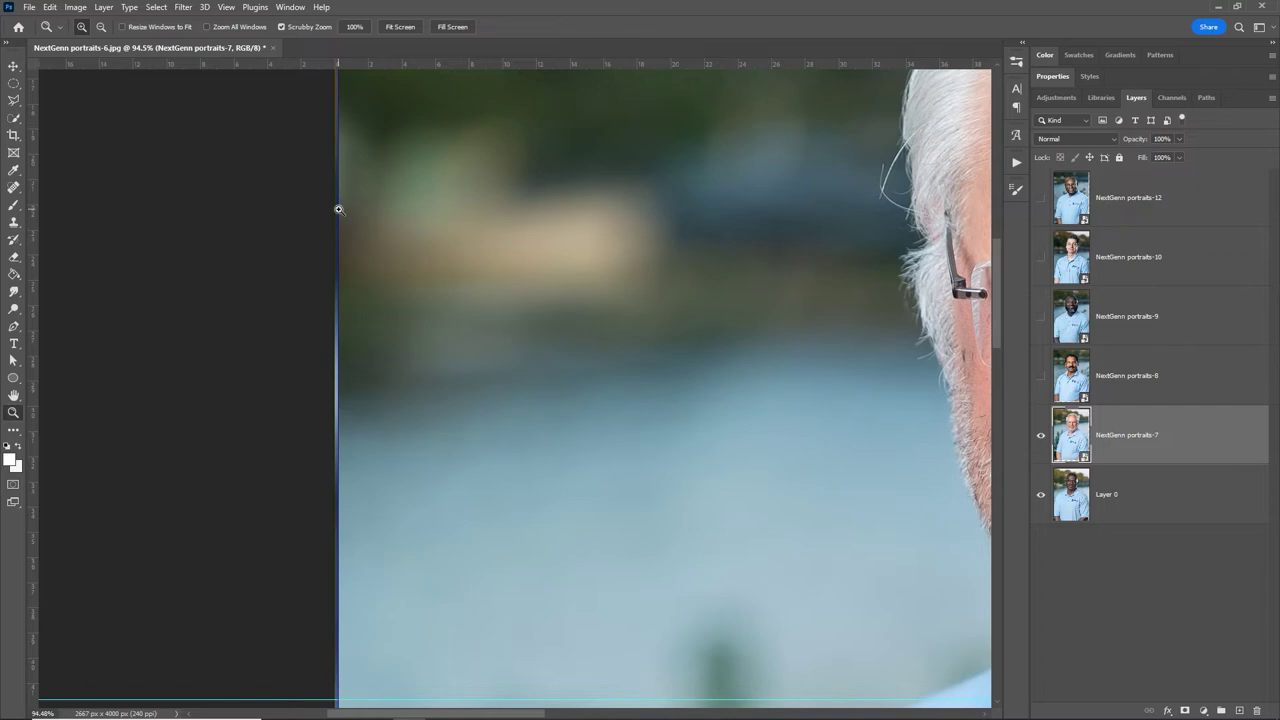
drag(338, 209, 681, 207)
drag(490, 245, 636, 244)
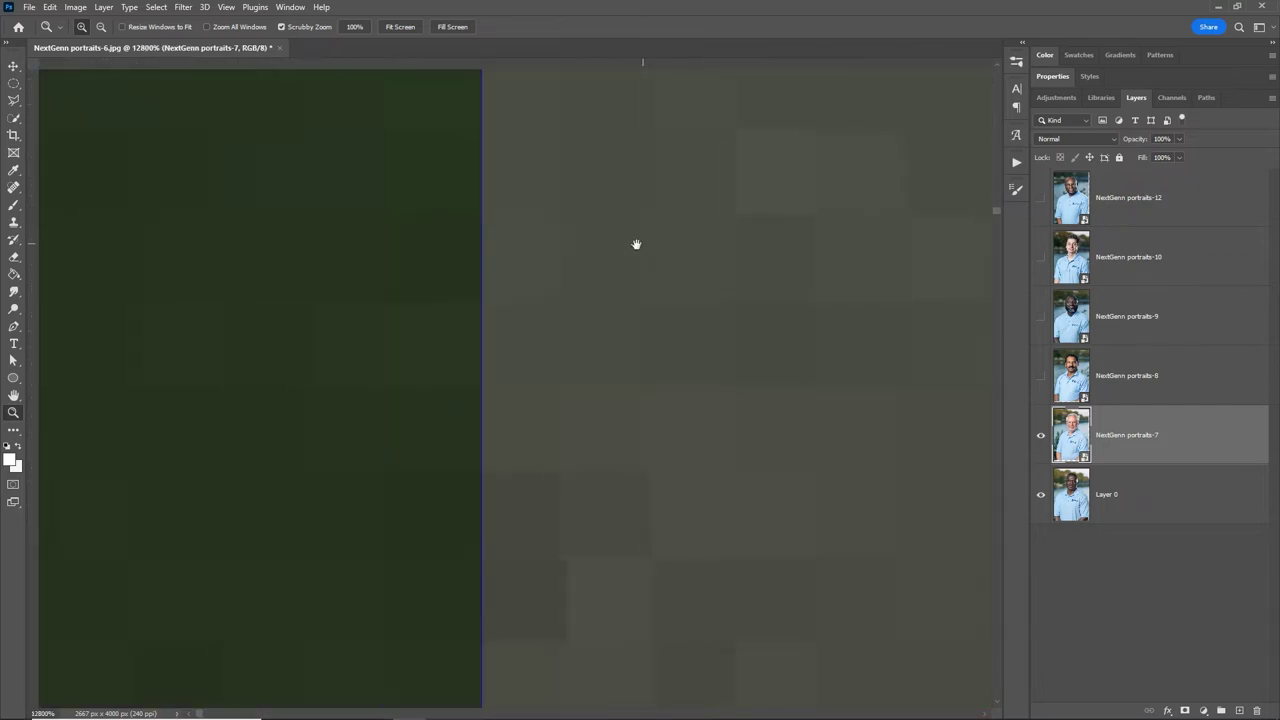
Step: Place a vertical guide along the right edge of the NextGenn portraits-7 layer, where it falls short of the canvas
click(401, 27)
drag(762, 293, 866, 346)
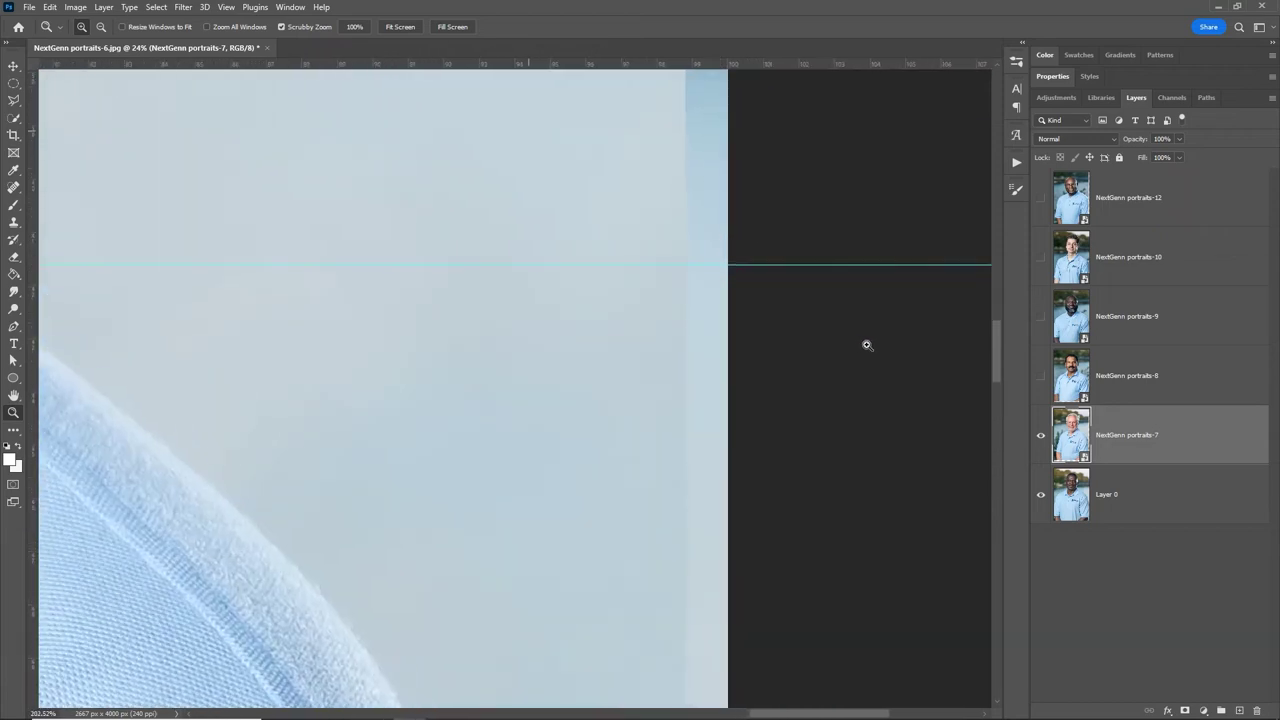
key(v)
drag(34, 196, 674, 203)
Step: Place a horizontal guide along the bottom edge of the NextGenn portraits-7 layer
key(z)
drag(598, 193, 430, 228)
drag(281, 464, 474, 440)
drag(398, 66, 434, 425)
Step: Examine the top edge of the NextGenn portraits-7 layer to see whether it covers the canvas, and return to the full image
drag(557, 260, 400, 300)
drag(494, 340, 345, 595)
drag(563, 143, 495, 505)
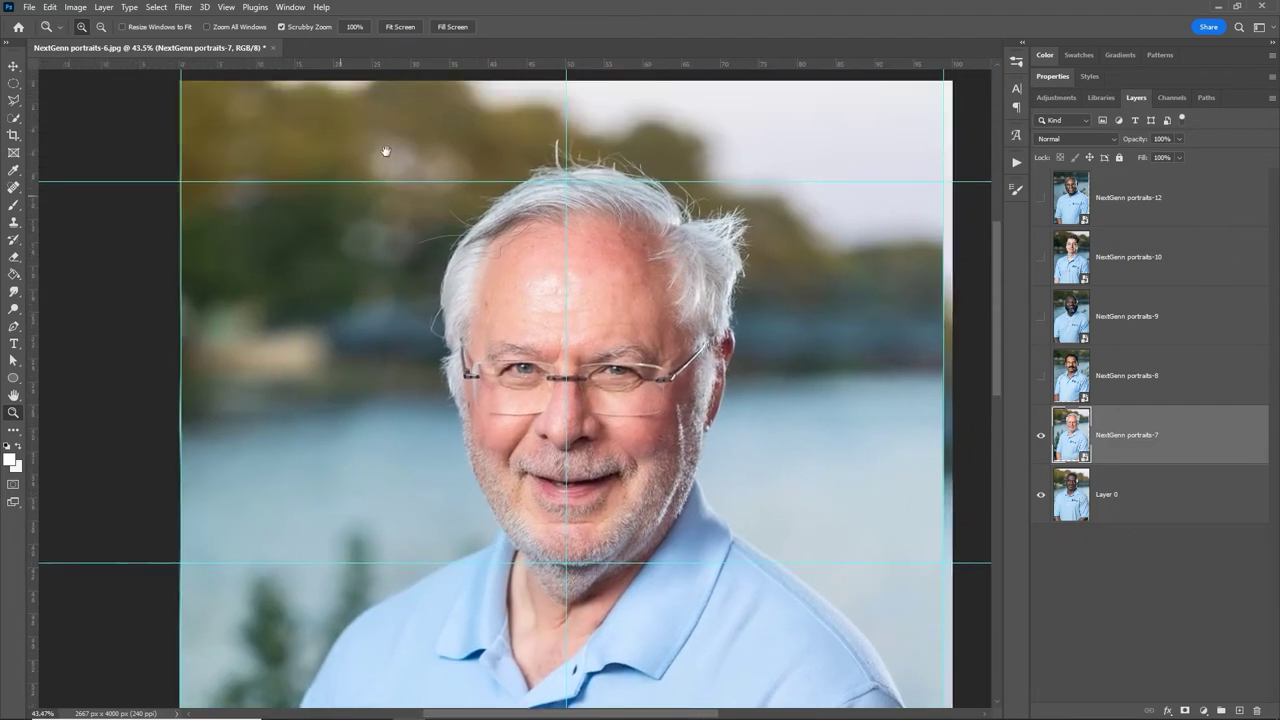
drag(540, 186, 540, 297)
drag(531, 157, 543, 332)
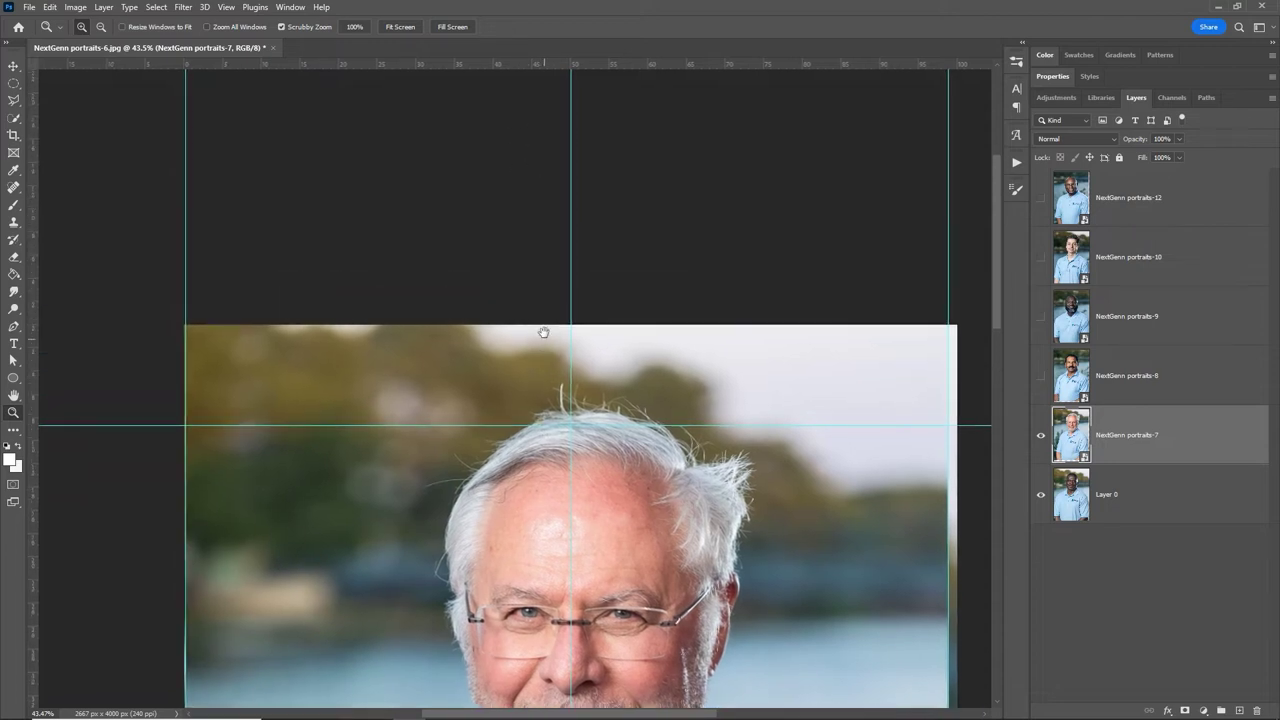
key(v)
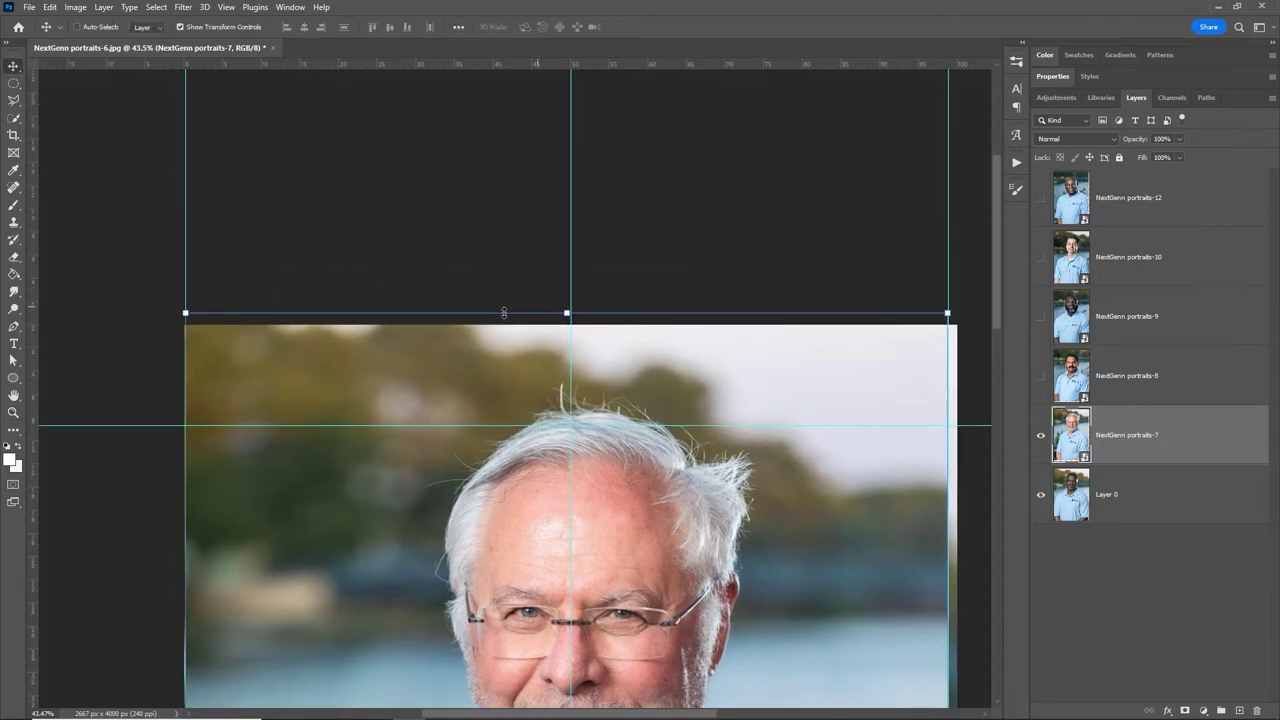
key(z)
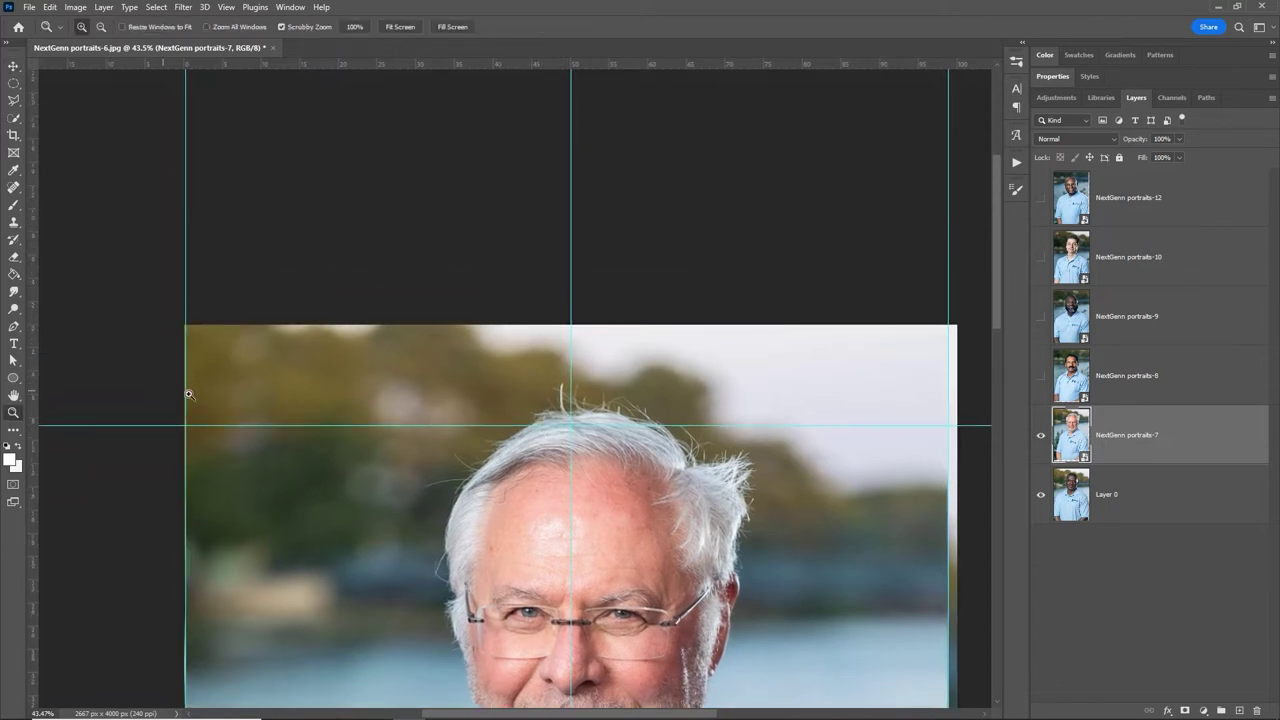
click(390, 30)
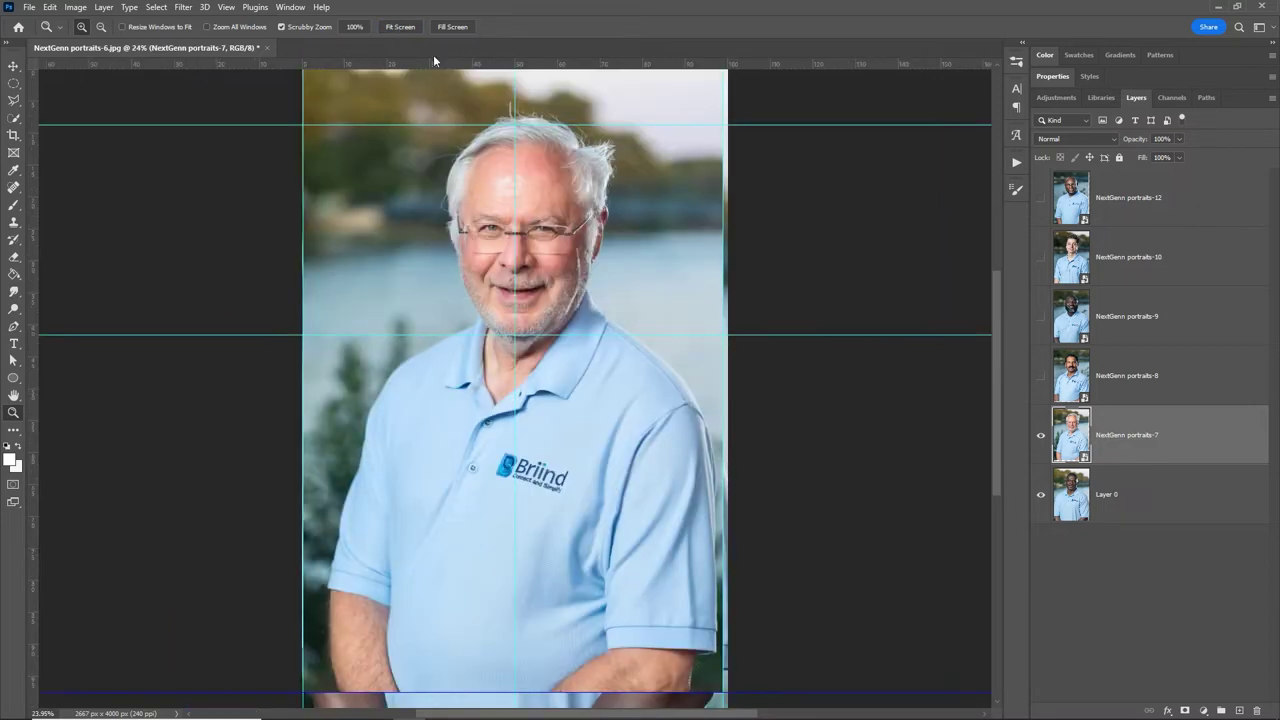
Step: Show NextGenn portraits-8, -9, -10 and -12 one after another to compare head size and position against the guides
click(1039, 377)
click(1040, 318)
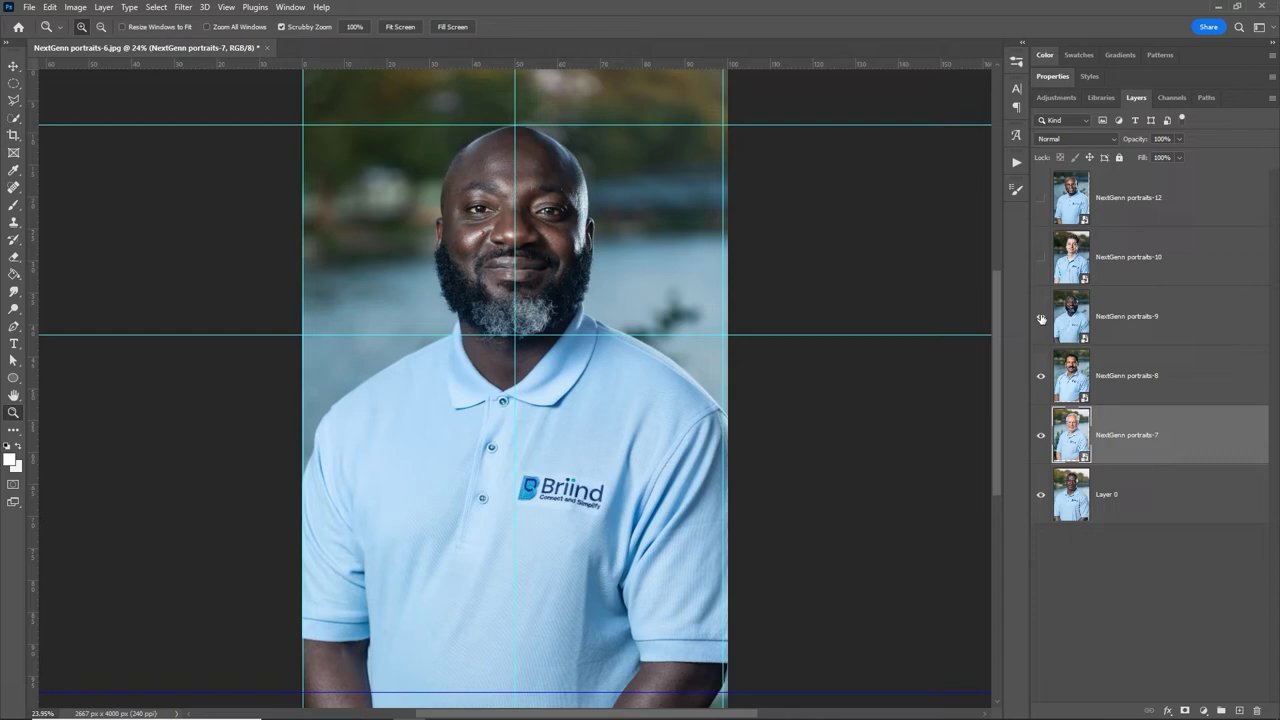
click(1040, 258)
click(1051, 202)
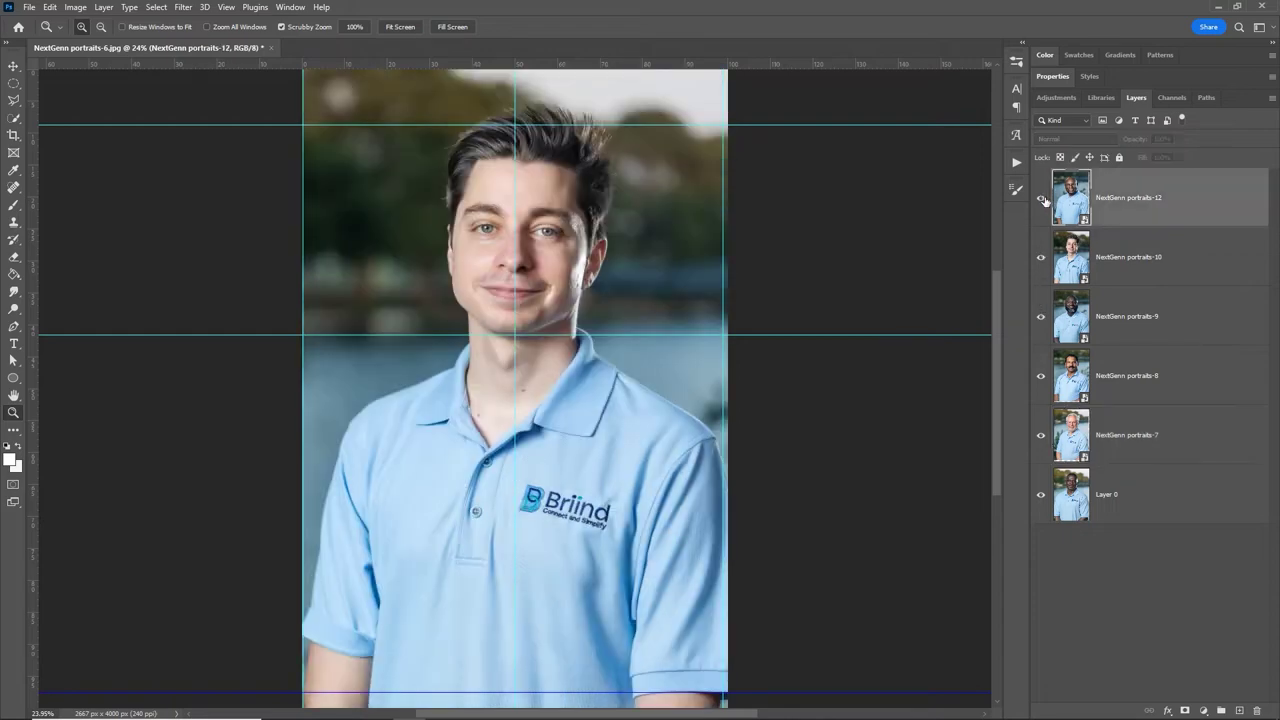
click(1041, 198)
click(1041, 198)
click(1041, 198)
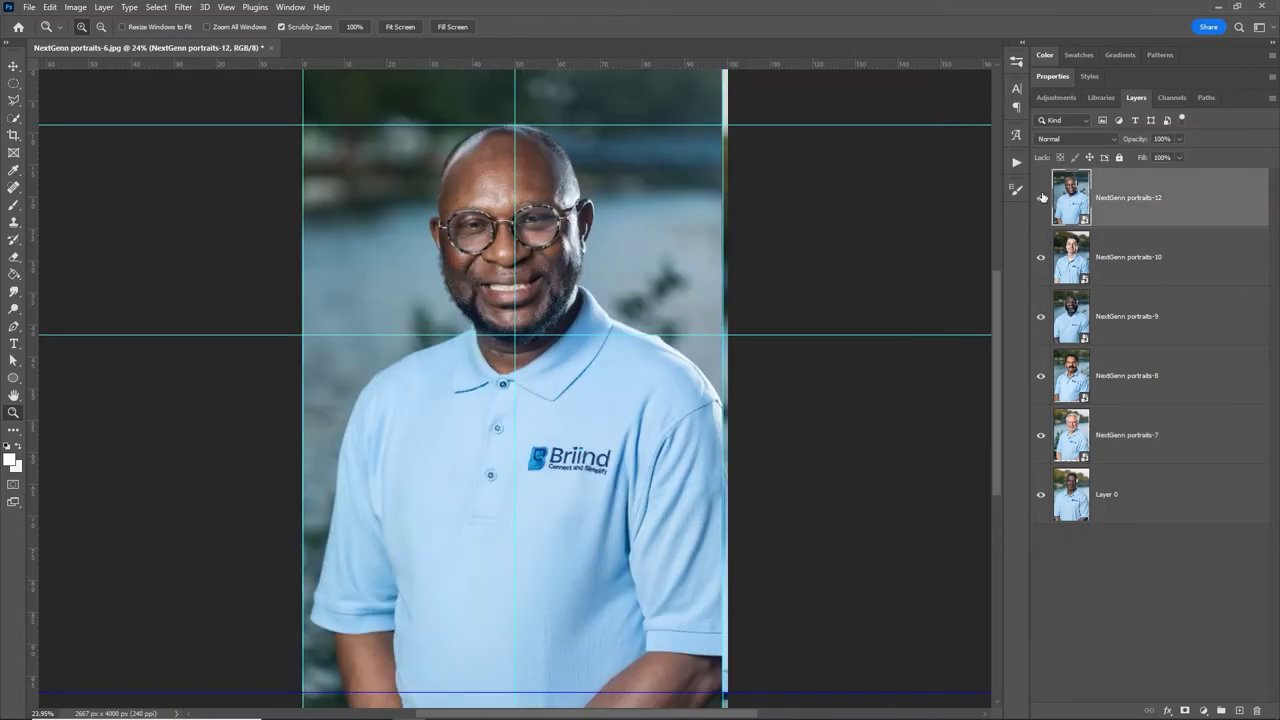
Step: Hide the five NextGenn portraits layers one by one from portraits-12 down to portraits-7, comparing the heads
click(1041, 198)
click(1041, 259)
click(1042, 318)
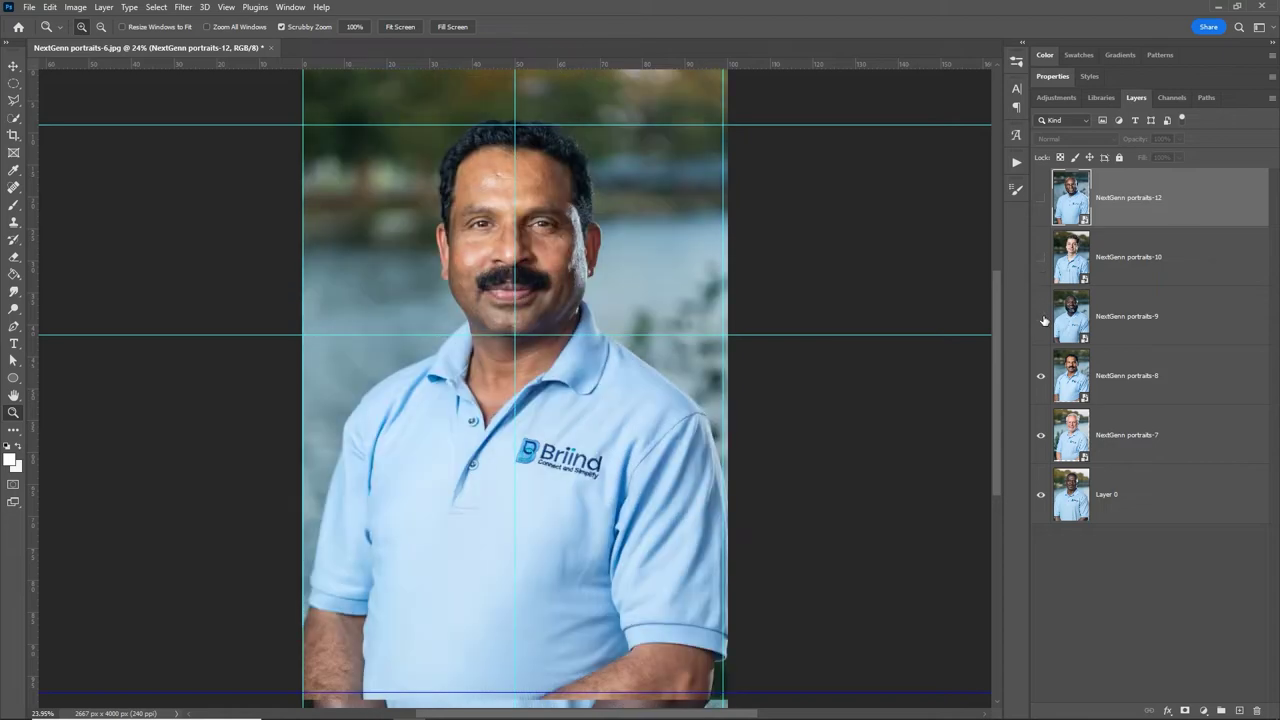
click(1041, 376)
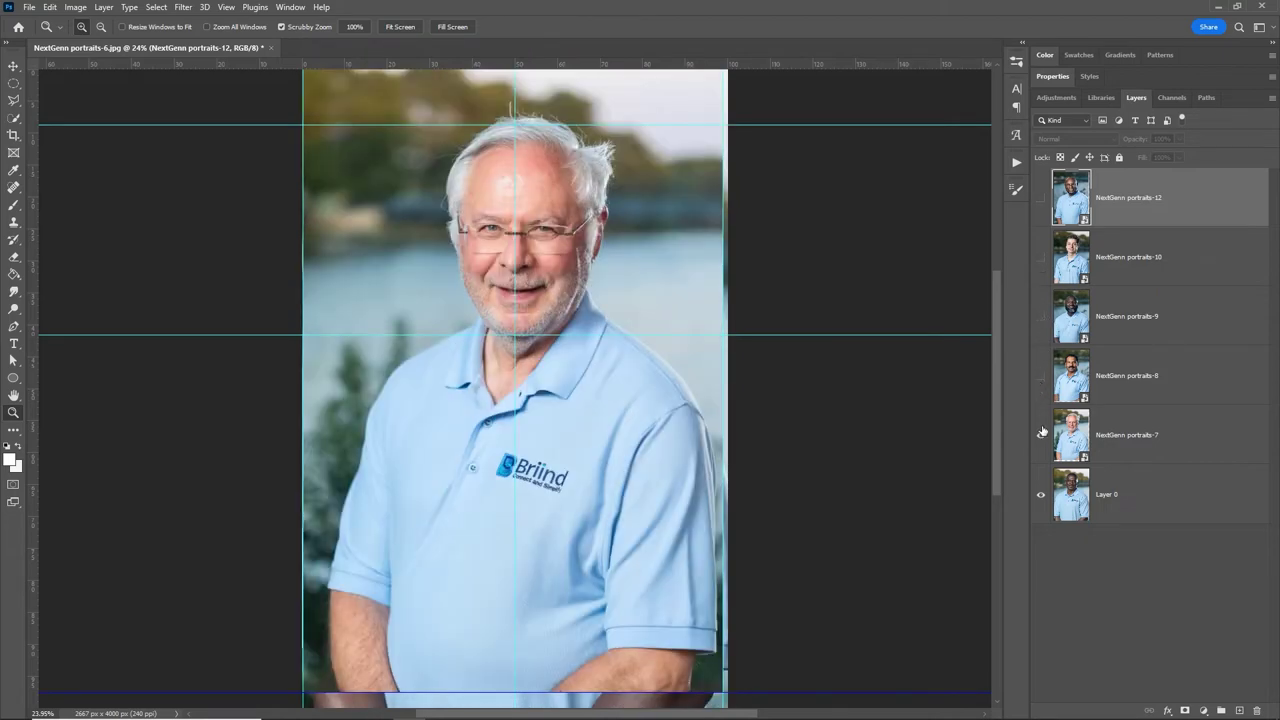
click(1041, 435)
Step: Show the NextGenn portraits layers again from portraits-7 up to portraits-12, comparing each head with the one beneath
click(1041, 436)
click(1041, 375)
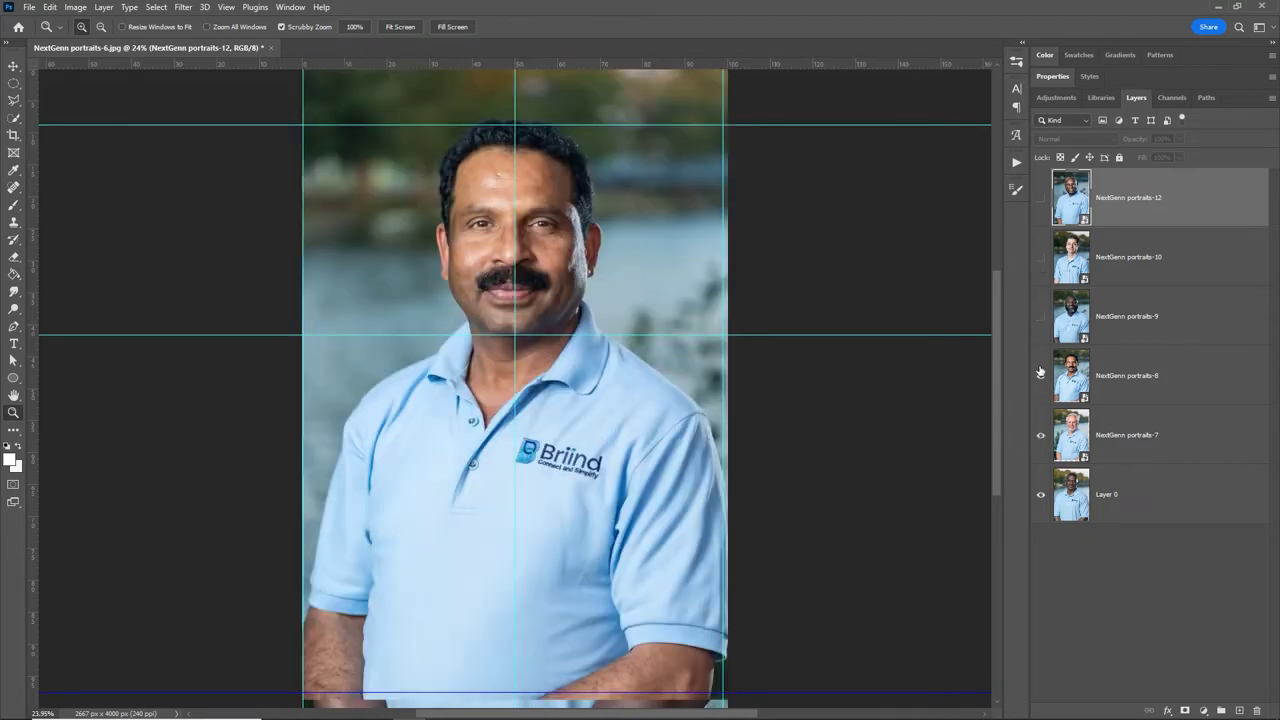
click(1041, 317)
click(1040, 259)
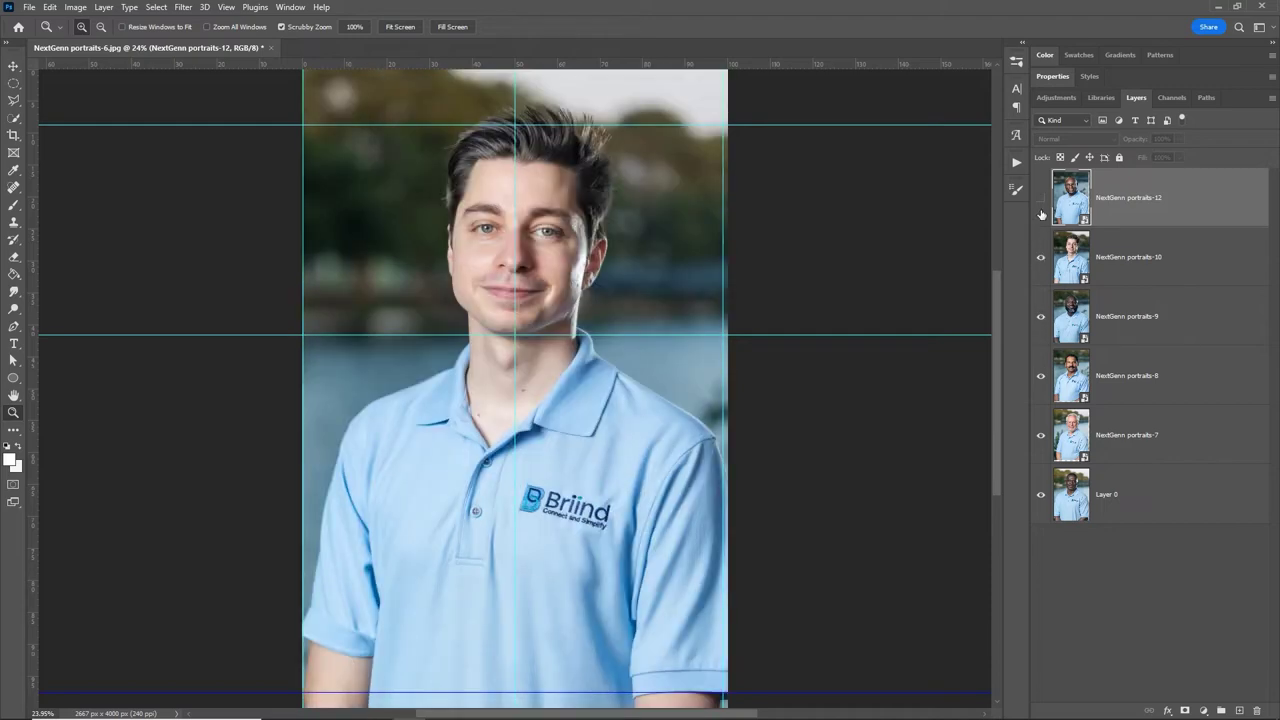
click(1041, 213)
Step: Hide all NextGenn portraits layers again, leaving only Layer 0 visible
click(1041, 205)
click(1042, 262)
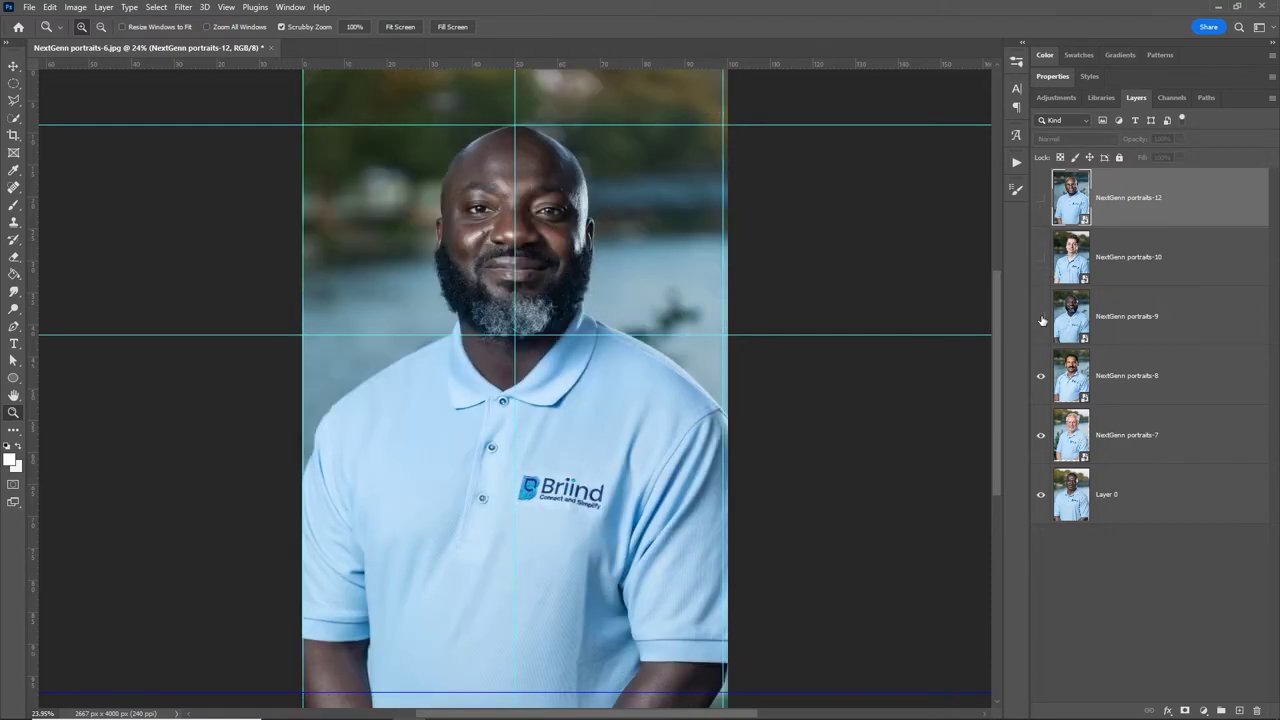
click(1041, 317)
click(1042, 377)
click(1042, 436)
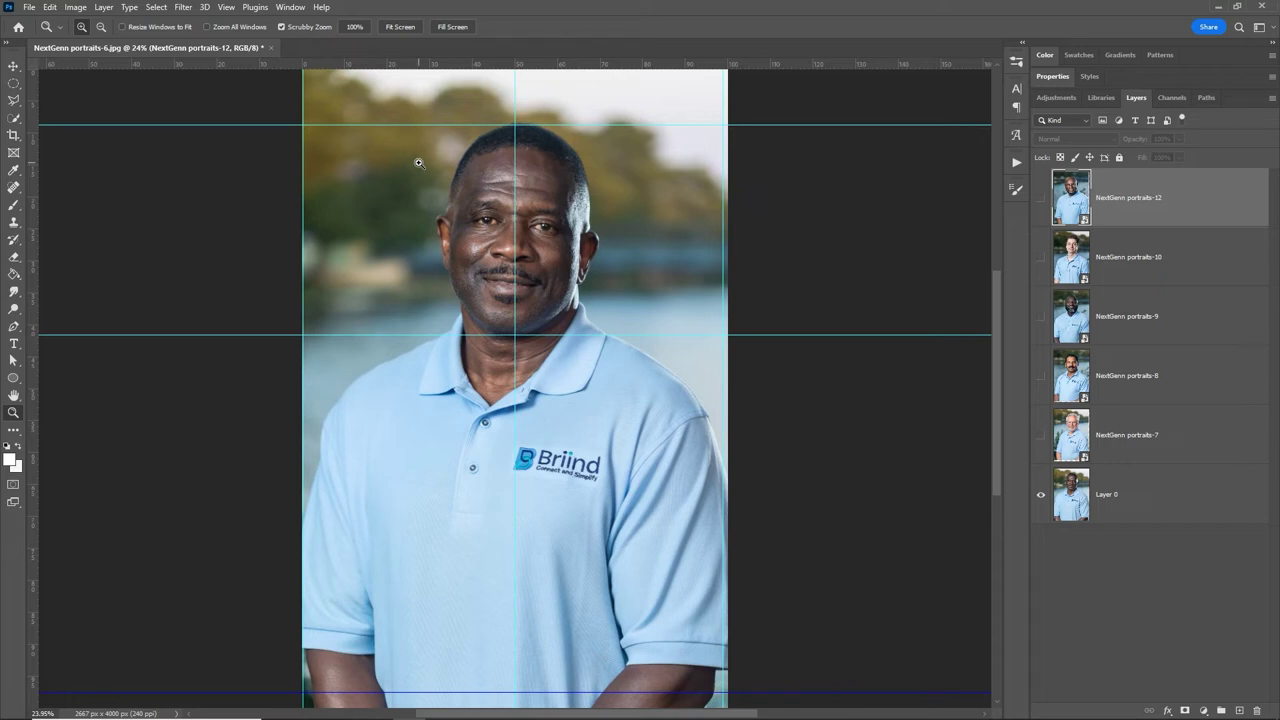
Step: Set up a crop with Original Ratio and pull its left edge in to the left vertical guide
key(c)
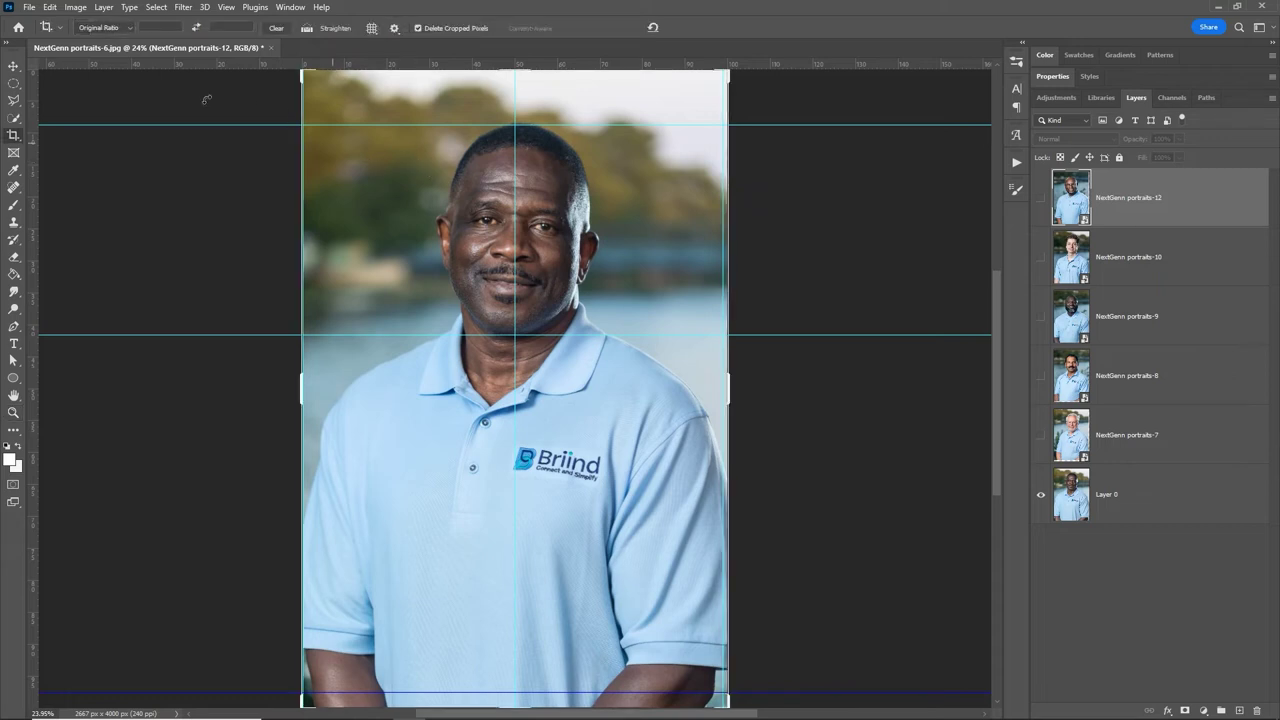
click(105, 27)
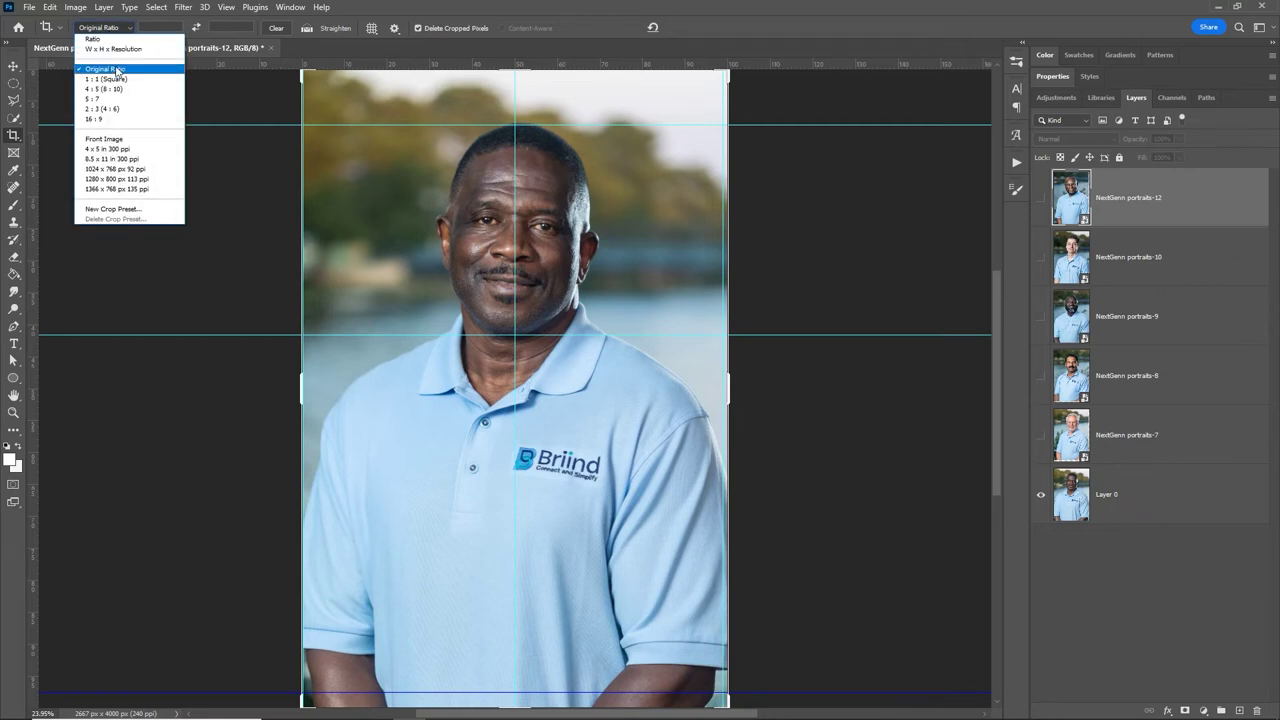
click(117, 69)
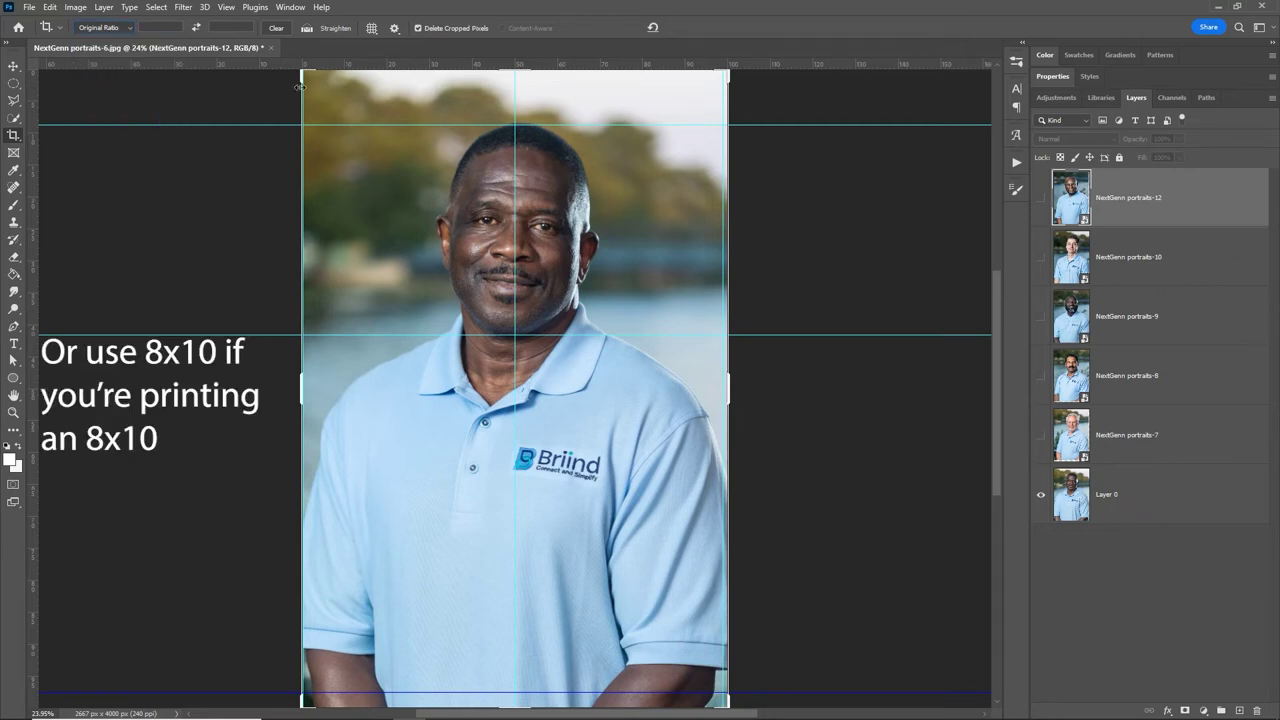
drag(294, 388, 440, 380)
key(Return)
key(z)
key(c)
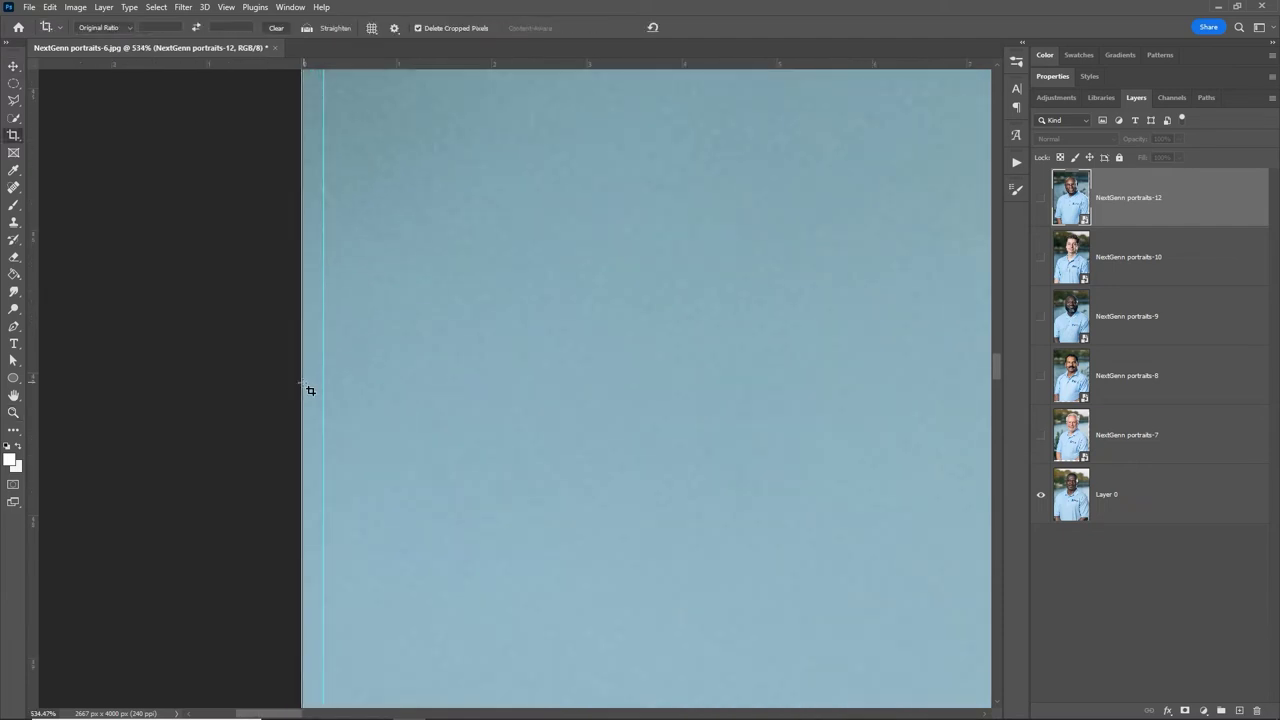
drag(297, 384, 311, 395)
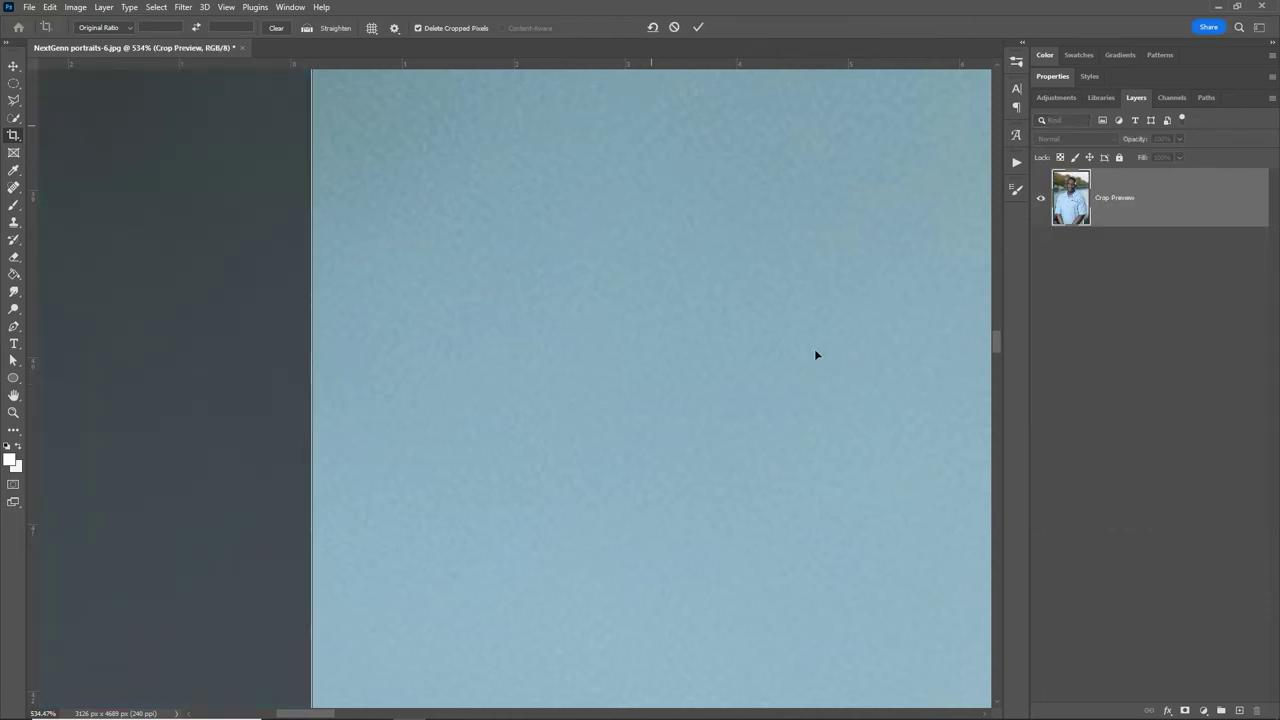
Step: Raise the bottom edge of the crop frame to the lowest horizontal guide
drag(998, 342, 1001, 600)
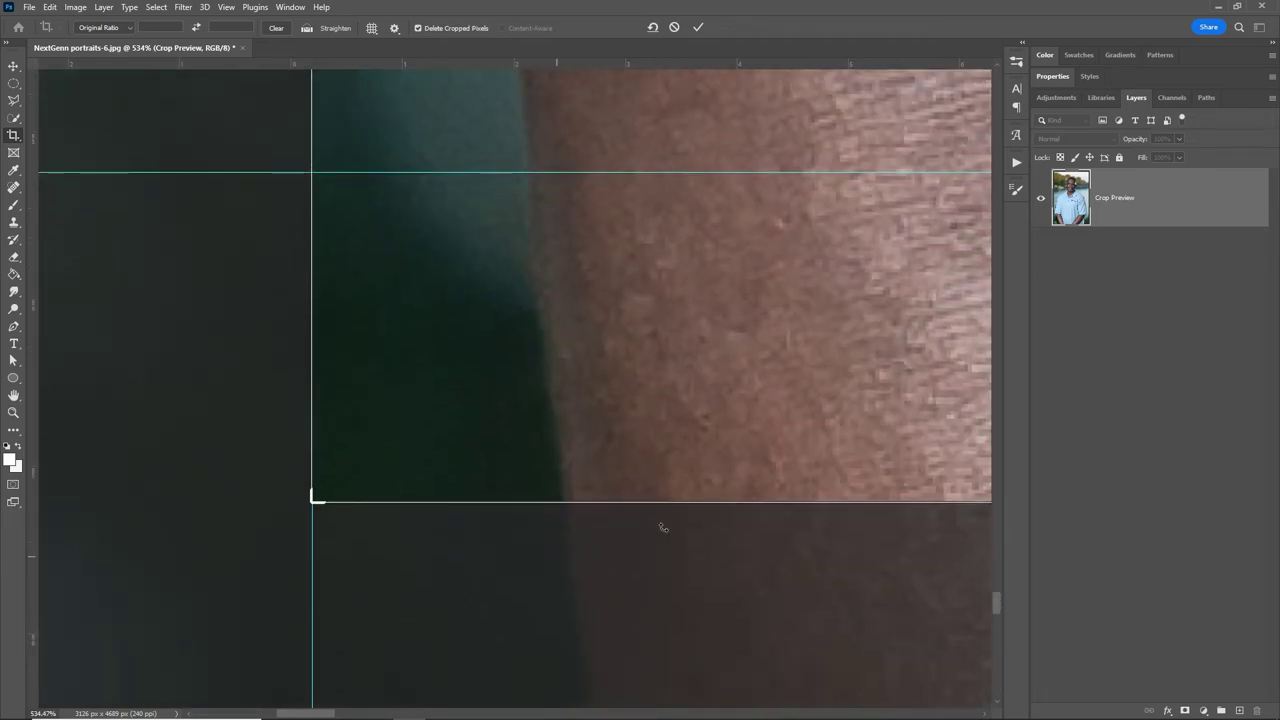
drag(662, 527, 640, 526)
drag(609, 211, 600, 249)
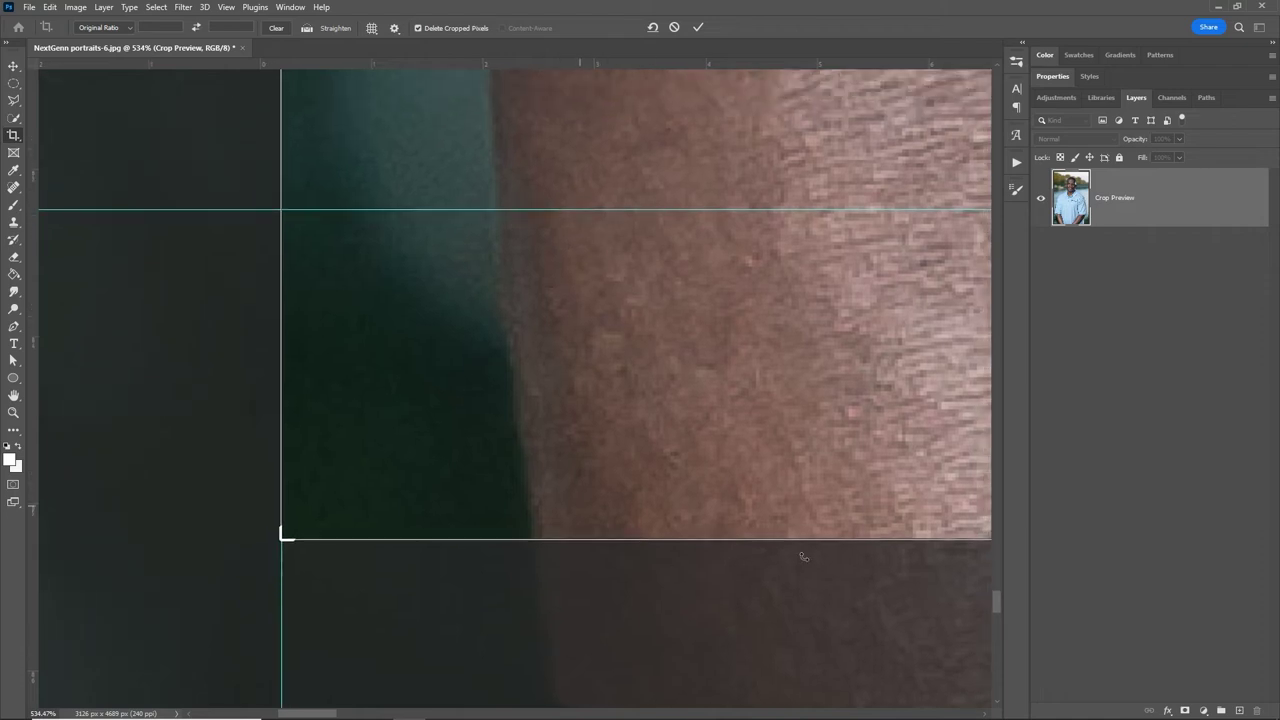
drag(822, 542, 829, 374)
drag(433, 480, 324, 489)
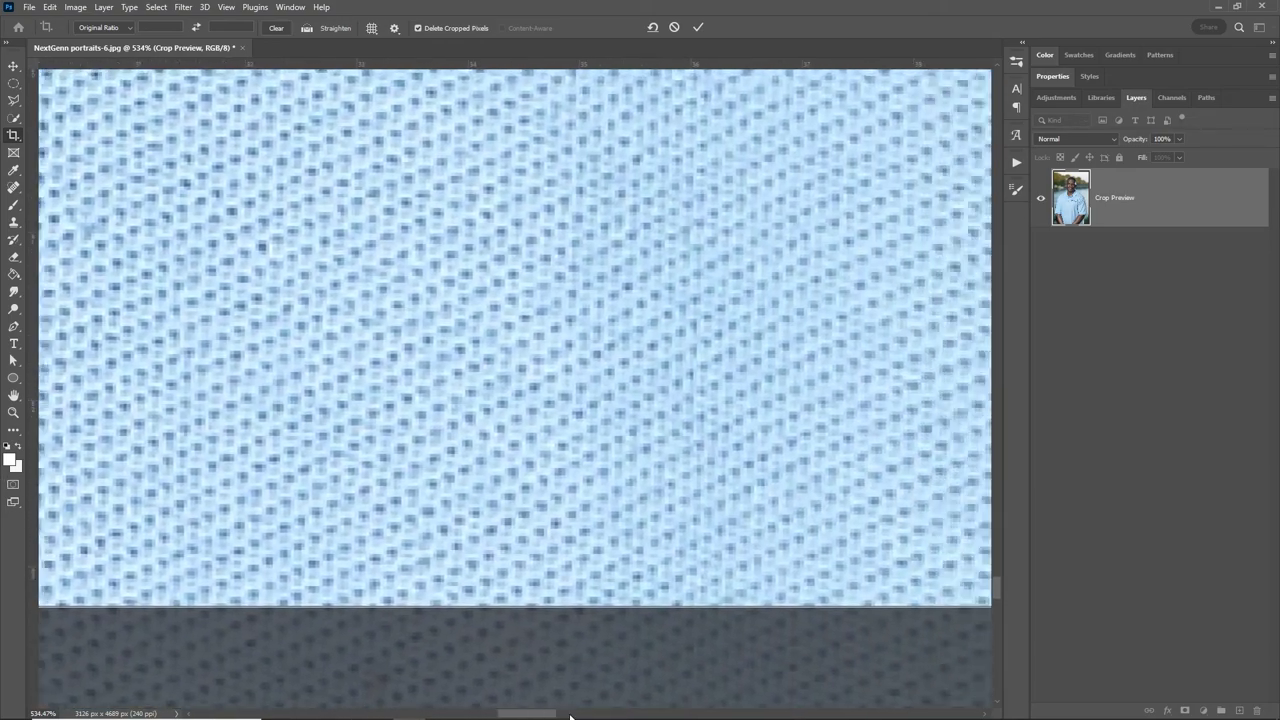
Step: Check the right corners of the crop frame and align its right edge with the right vertical guide
drag(550, 714, 877, 716)
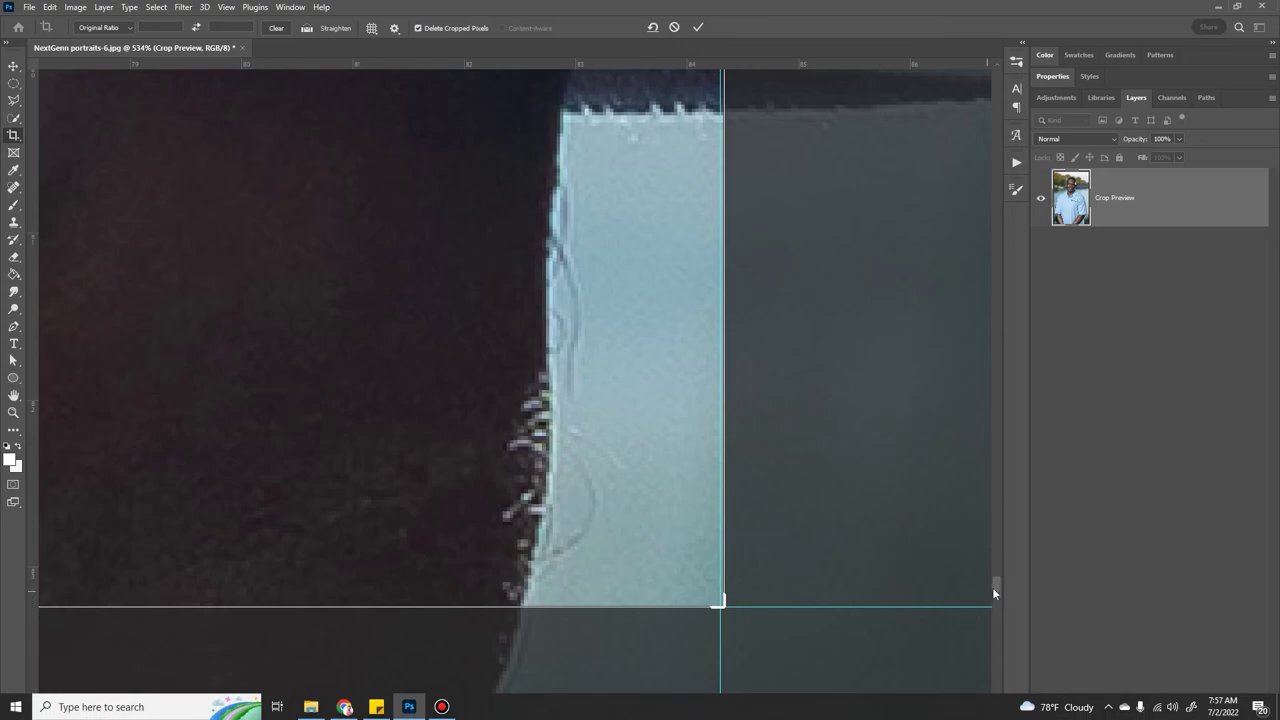
drag(995, 587, 980, 96)
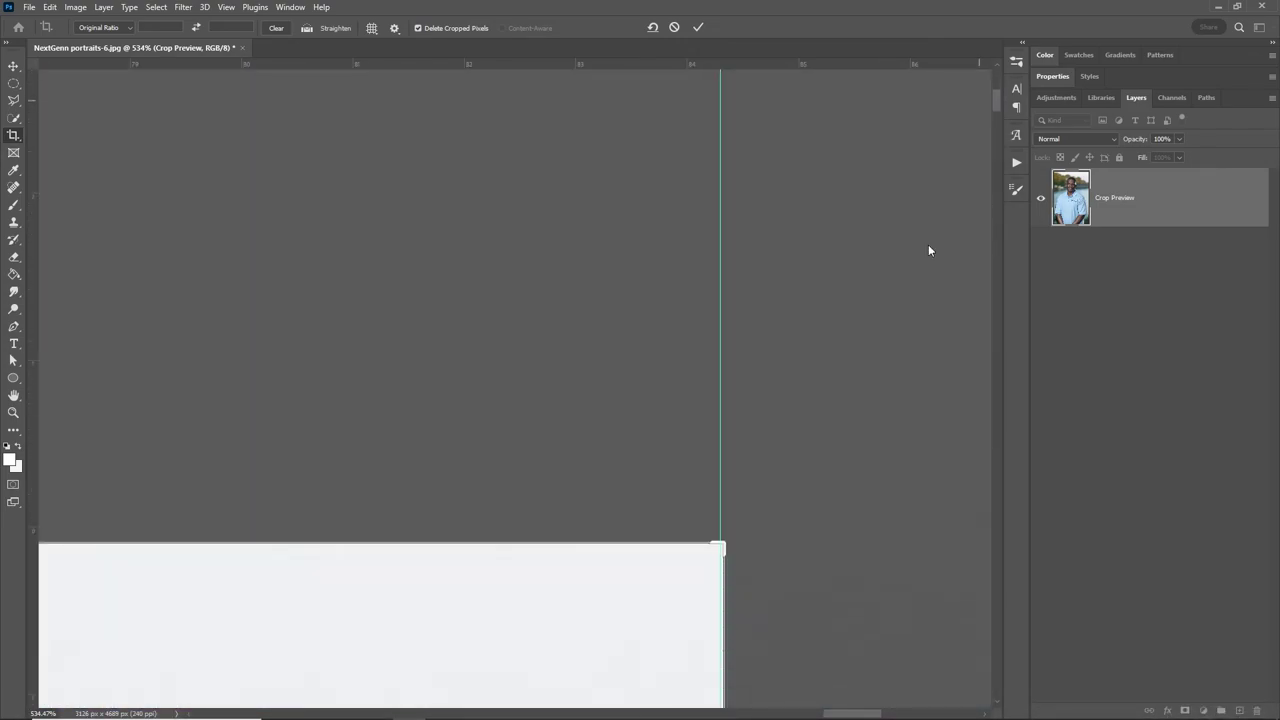
drag(729, 669, 726, 658)
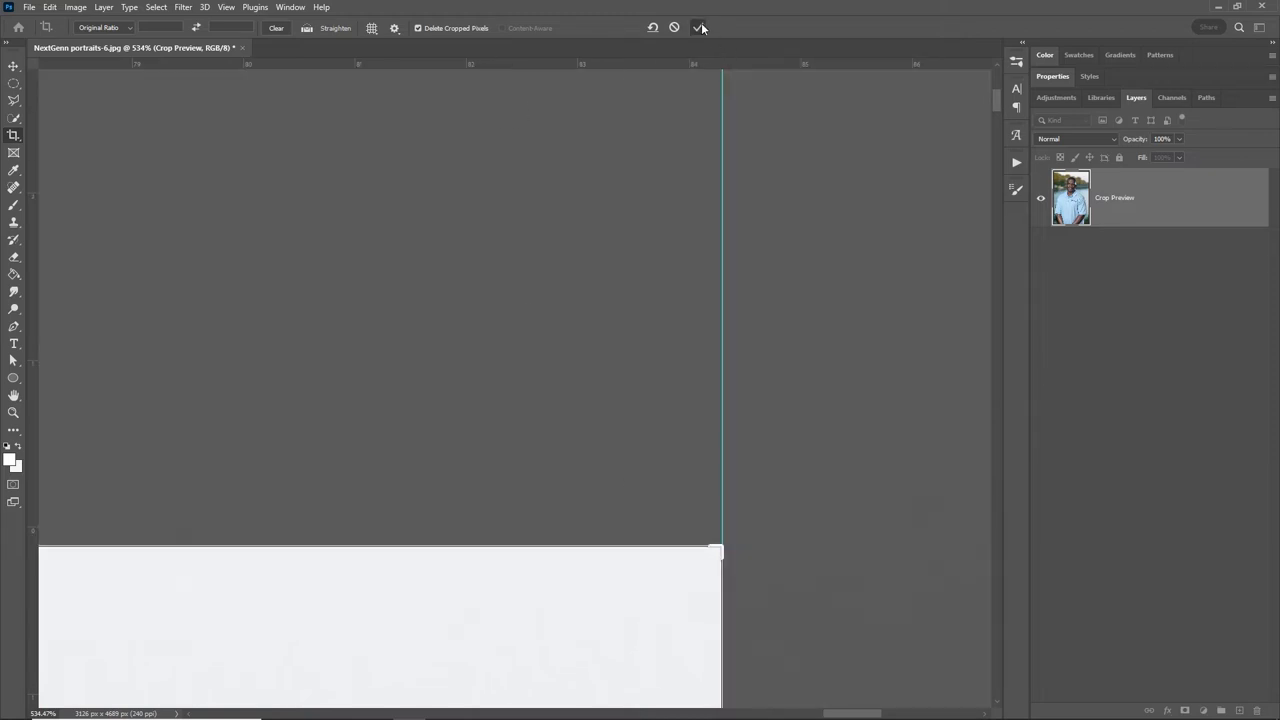
Step: Apply the crop set to the guides and fit the whole image in the window
click(699, 27)
key(z)
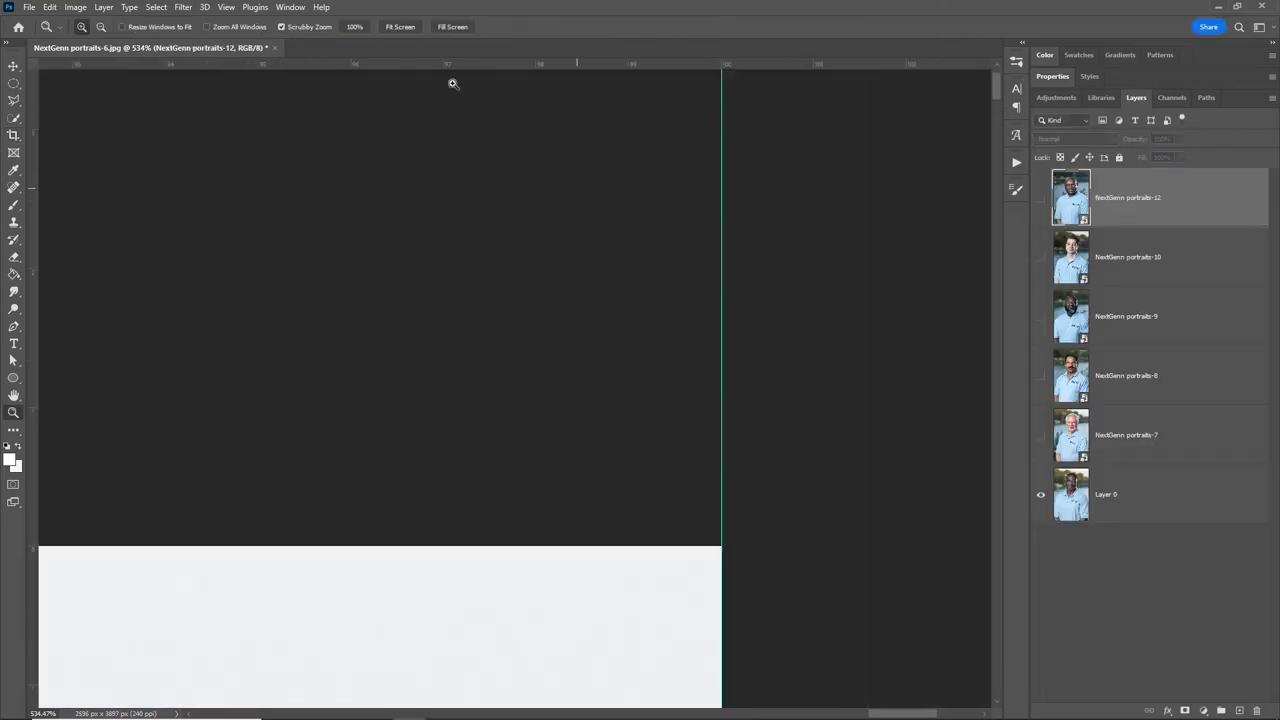
click(401, 27)
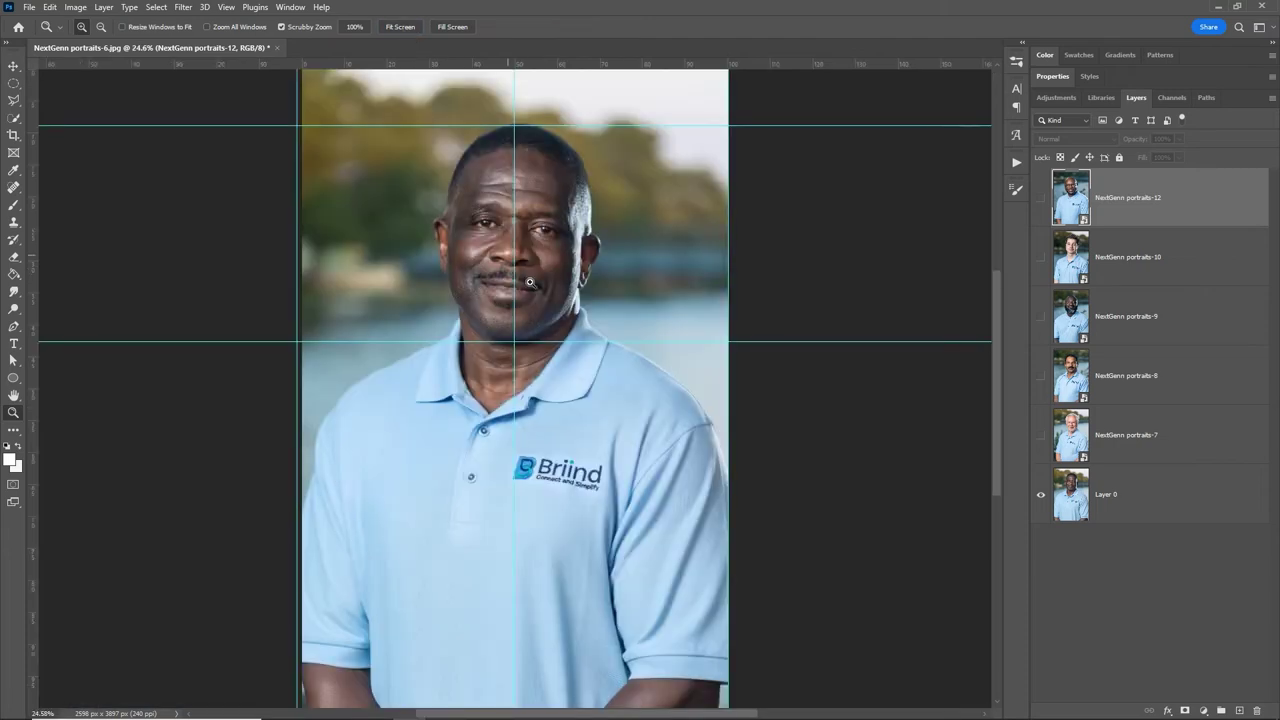
Step: Toggle the NextGenn portraits layers over Layer 0 and inspect head alignment and canvas coverage against the guides
click(1046, 211)
click(1047, 262)
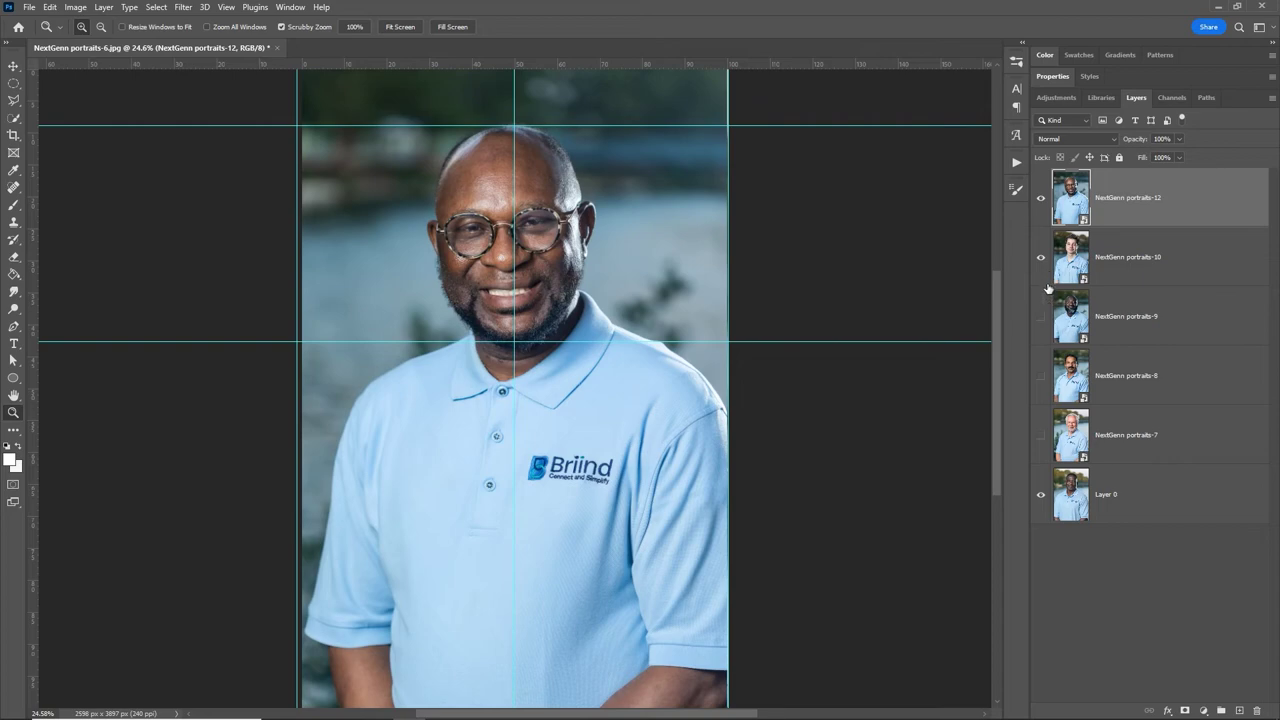
click(1041, 200)
click(1041, 258)
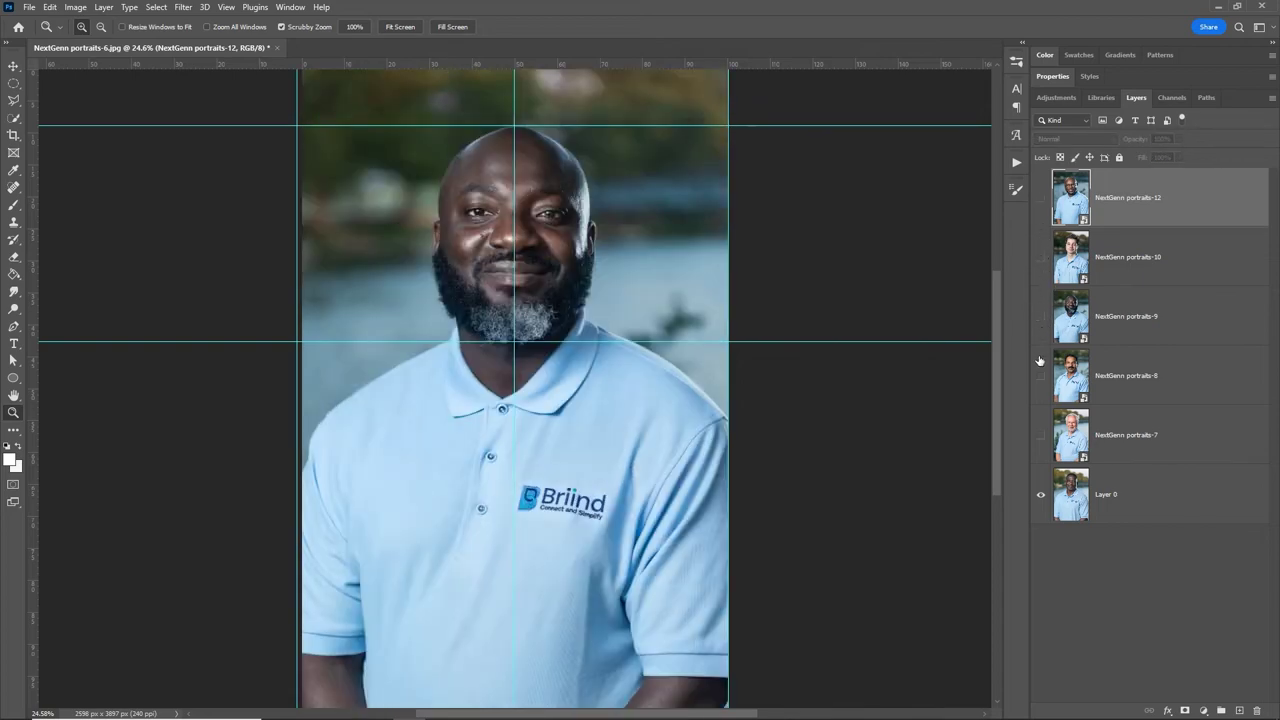
click(1041, 317)
click(1040, 375)
click(1040, 376)
click(1040, 435)
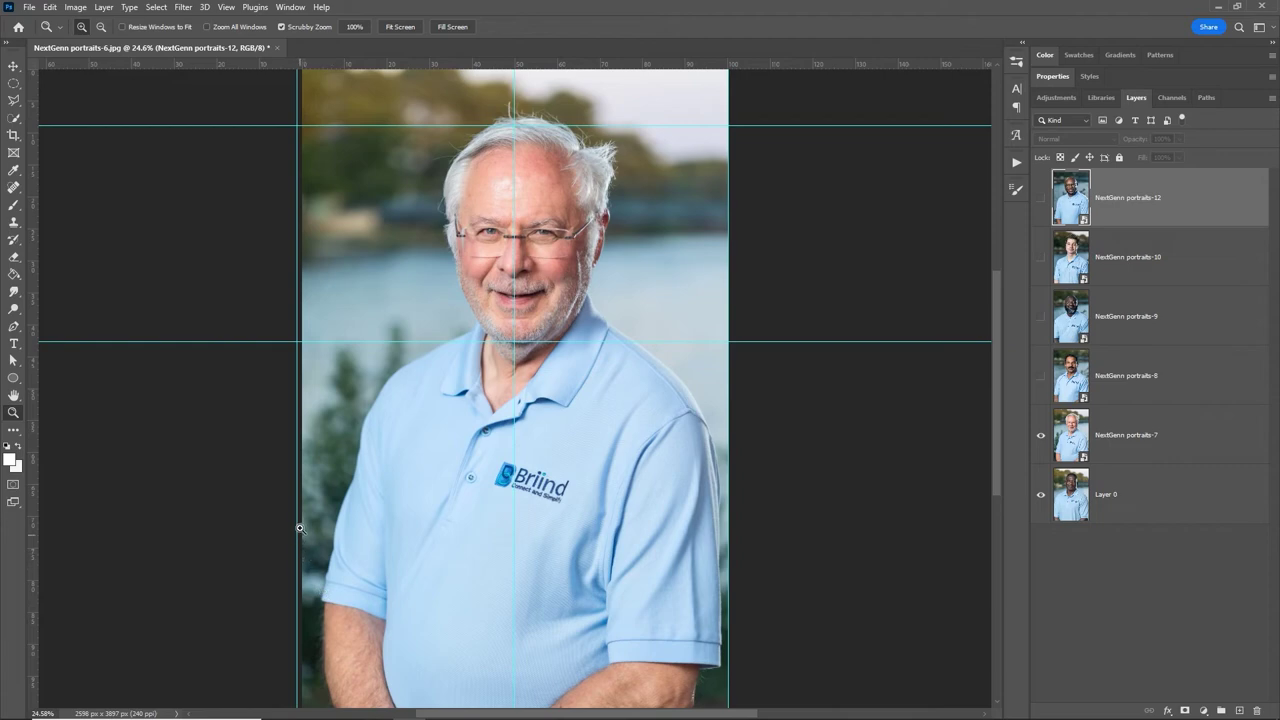
mouse_move(300, 529)
mouse_down()
mouse_move(417, 529)
mouse_move(292, 535)
mouse_move(305, 538)
mouse_up()
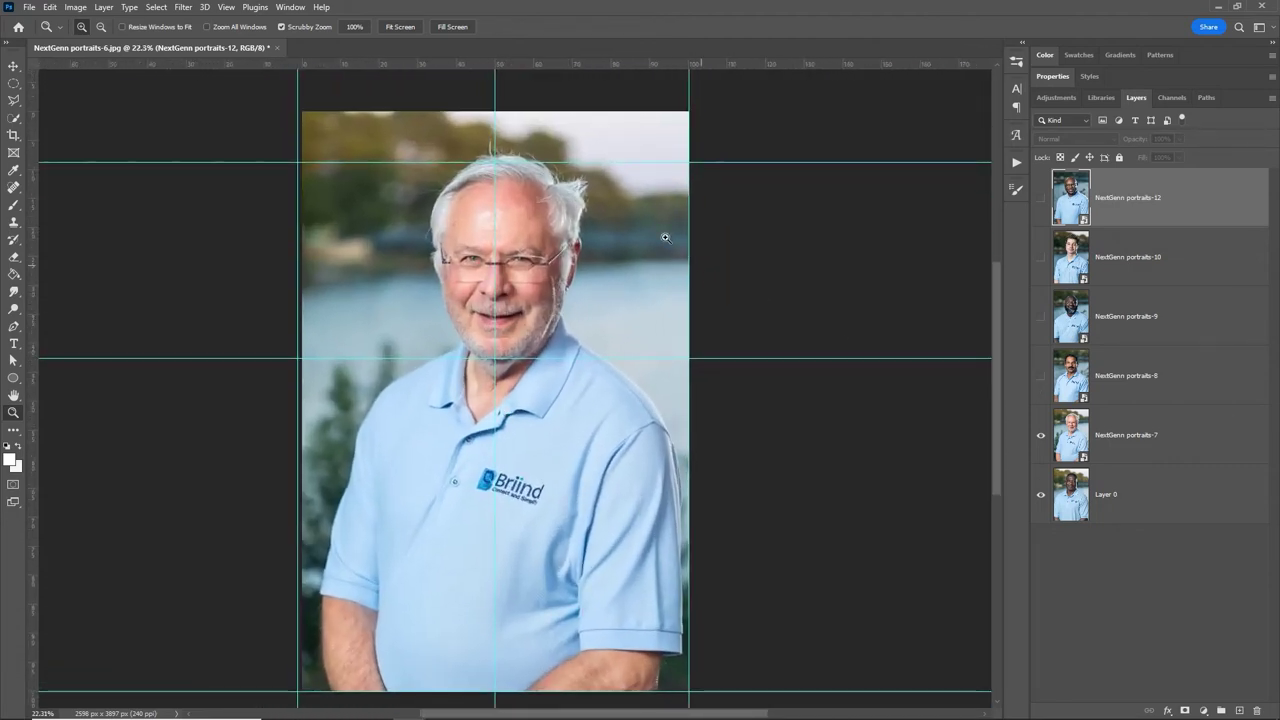
drag(468, 158, 651, 241)
drag(668, 464, 626, 302)
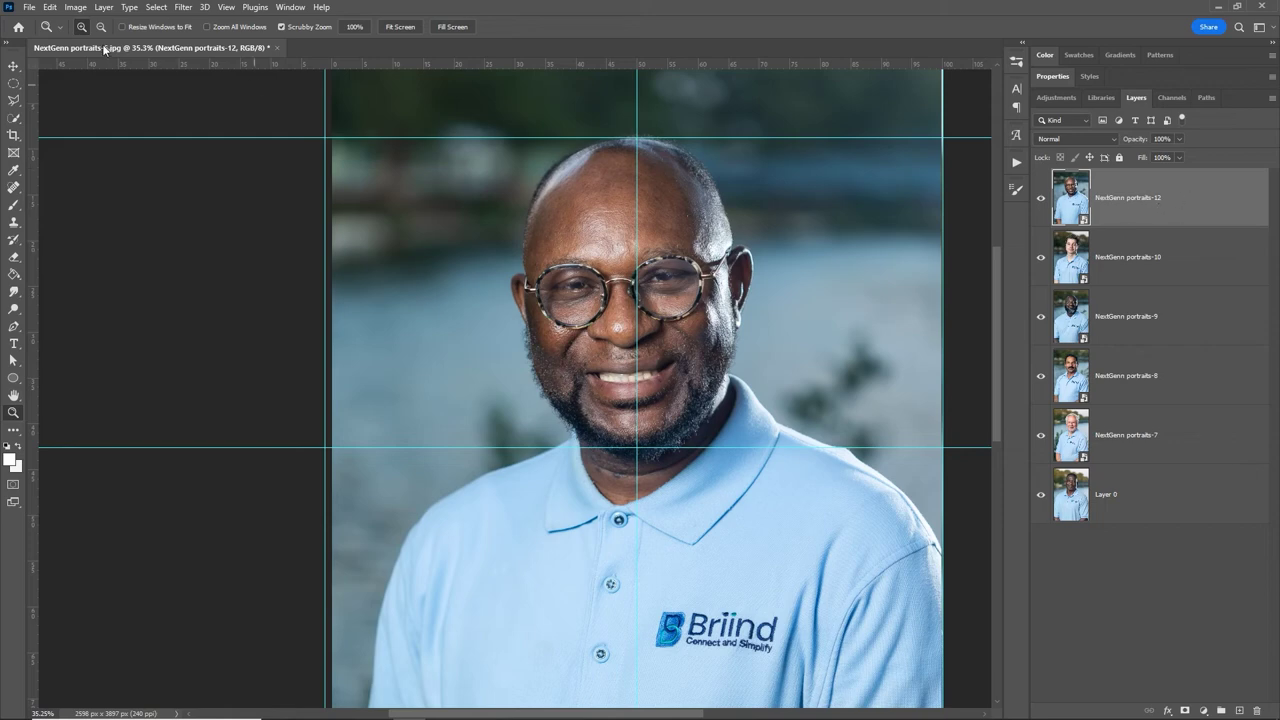
Step: Start saving a JPEG copy named NextGenn portraits-6 and cancel without saving
click(29, 7)
click(90, 180)
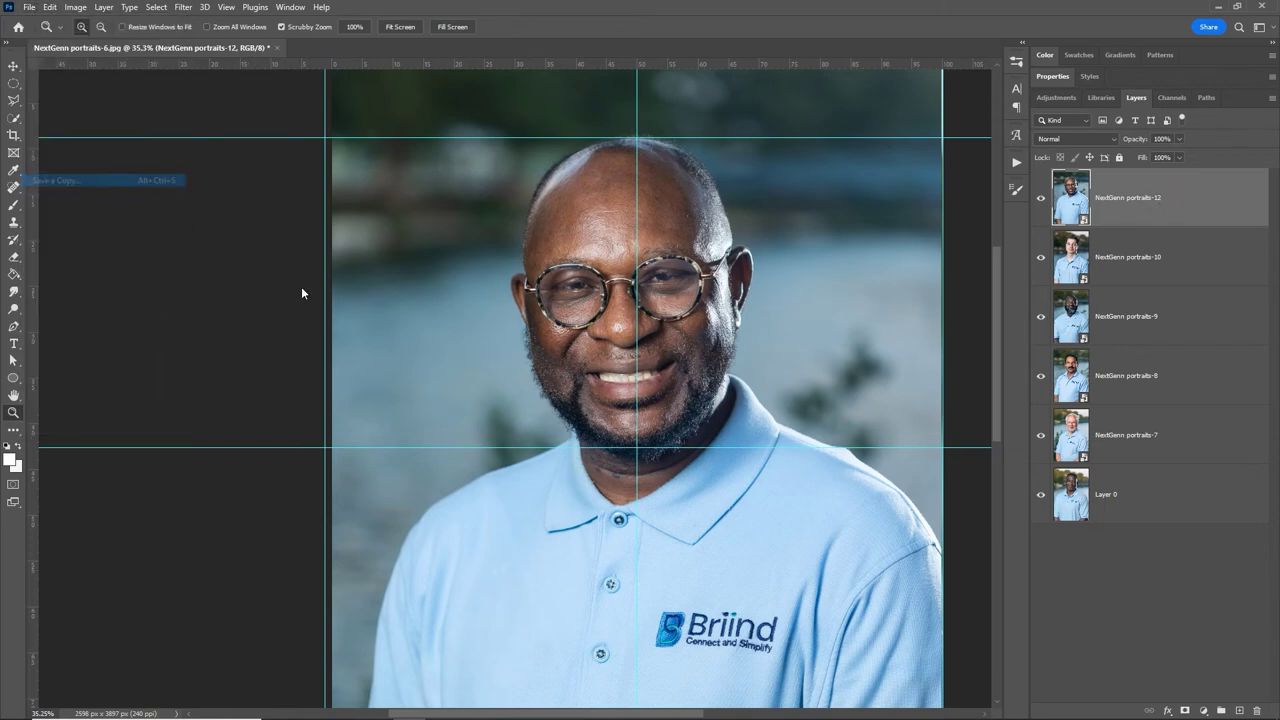
click(215, 551)
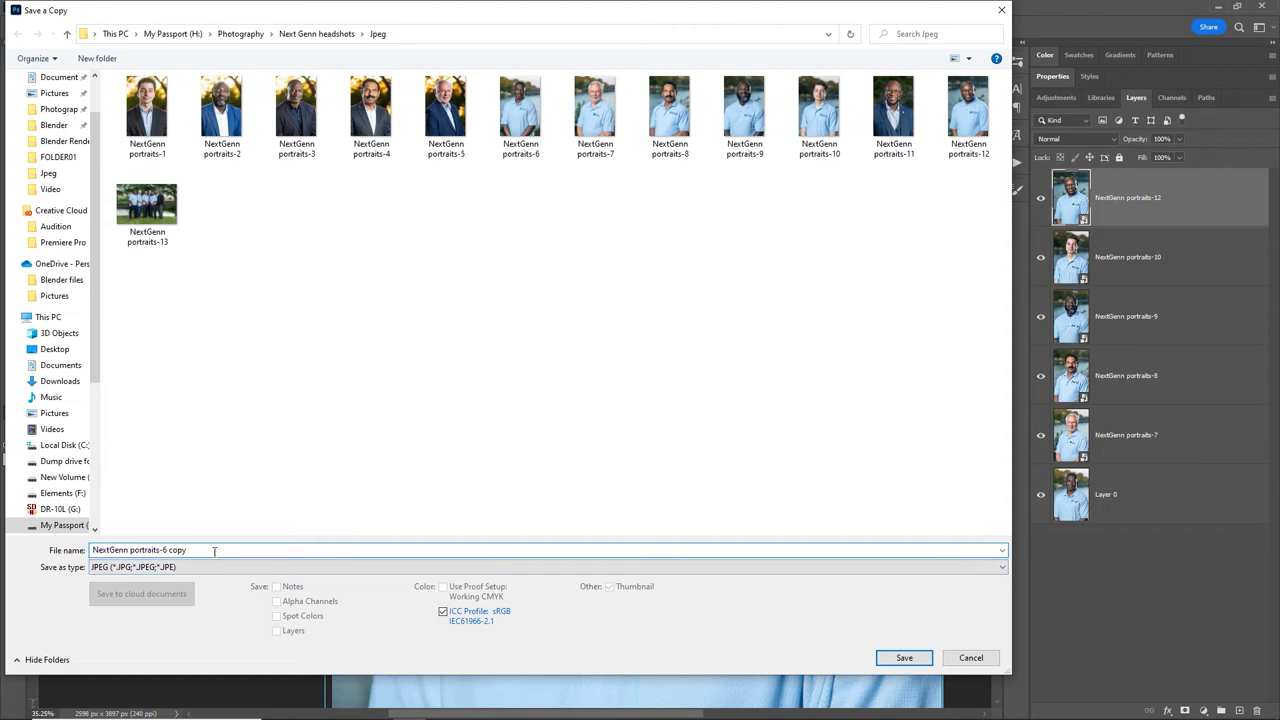
key(BackSpace)
key(BackSpace)
key(BackSpace)
key(BackSpace)
key(BackSpace)
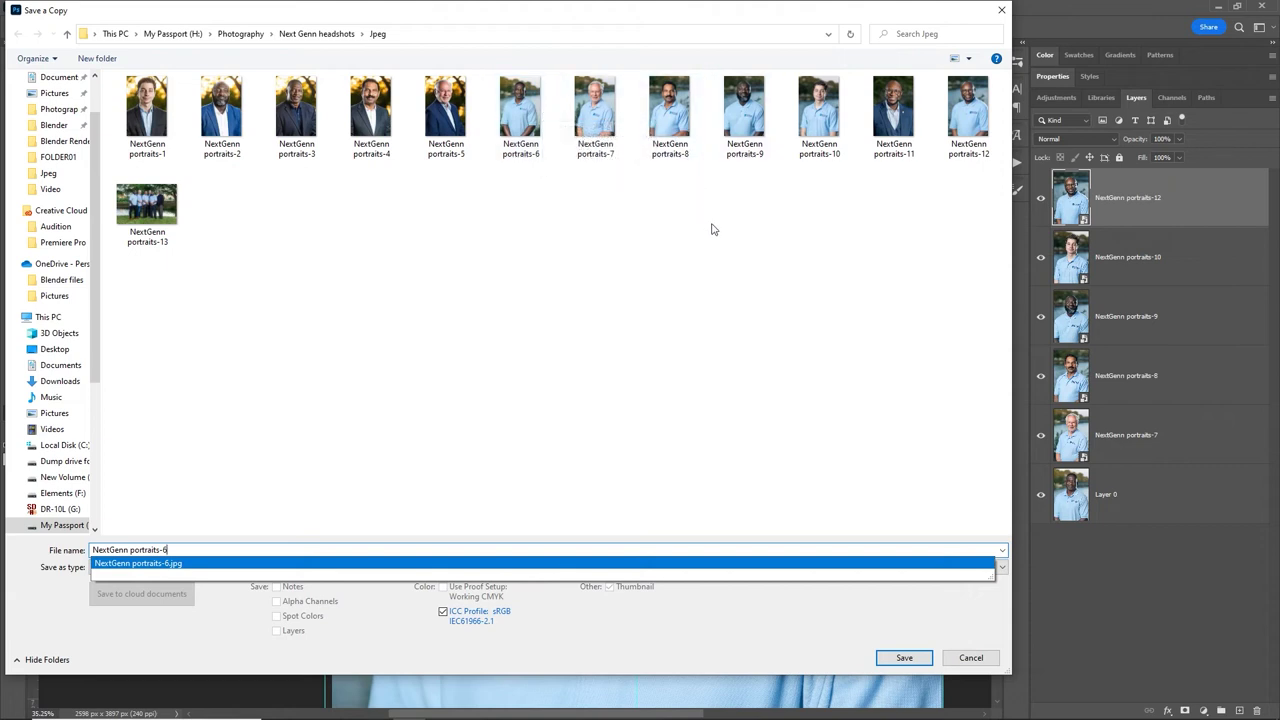
click(995, 665)
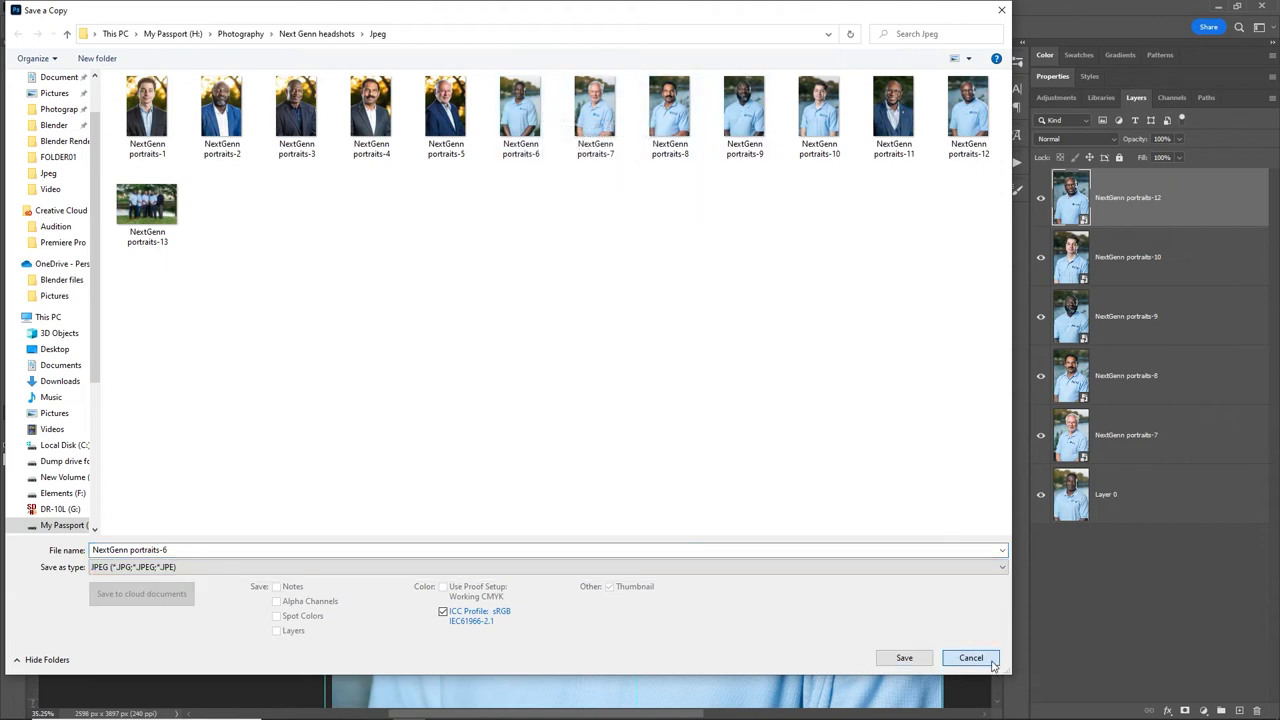
click(994, 664)
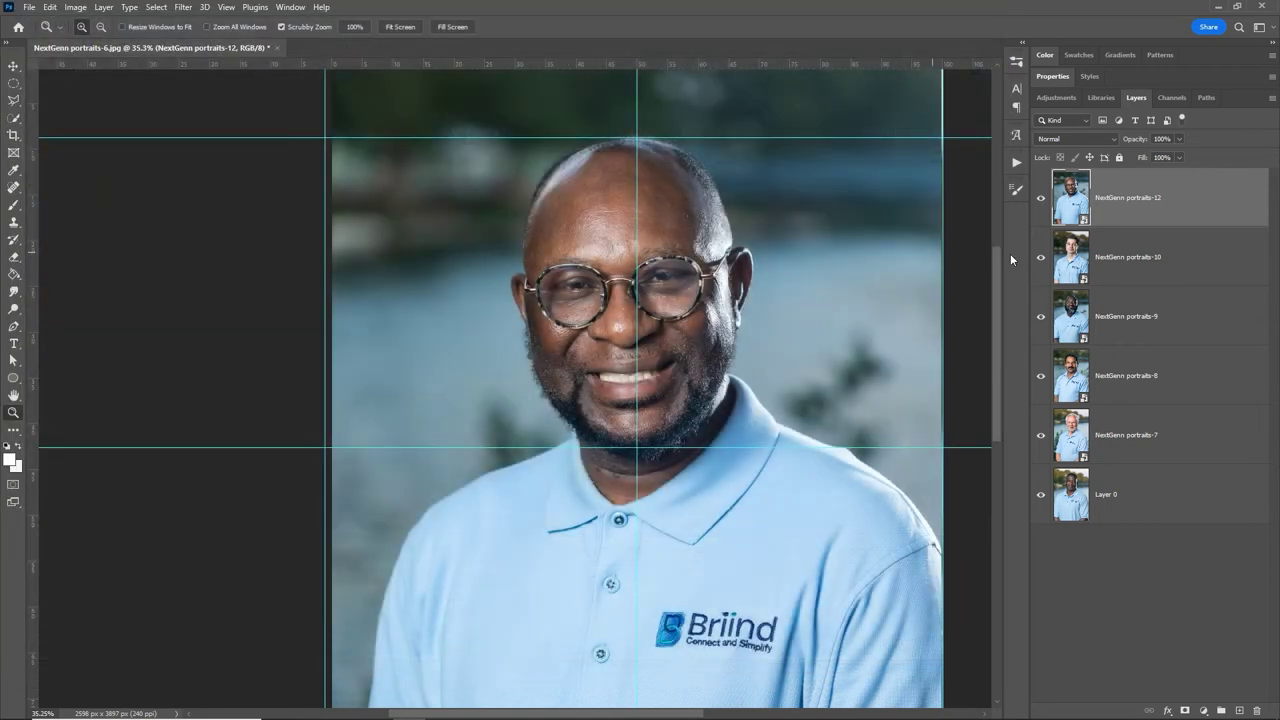
Step: Try a tighter Original Ratio crop around the portraits and undo it
click(397, 28)
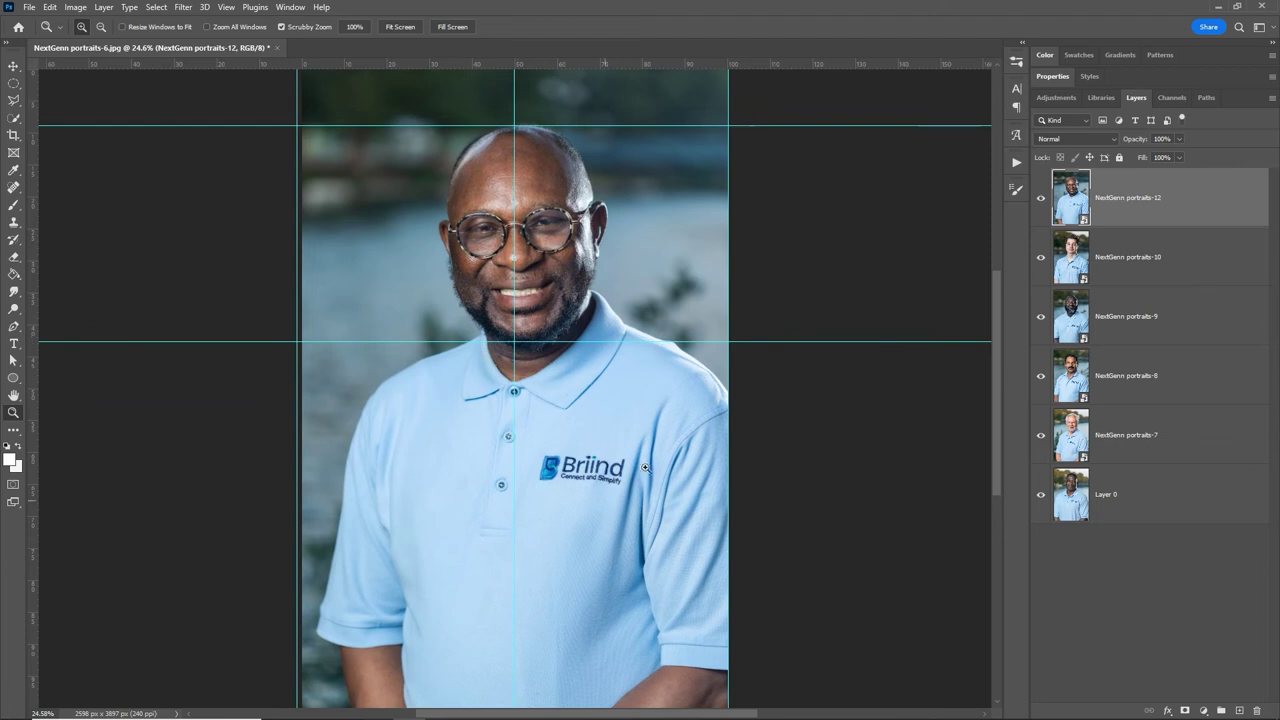
key(c)
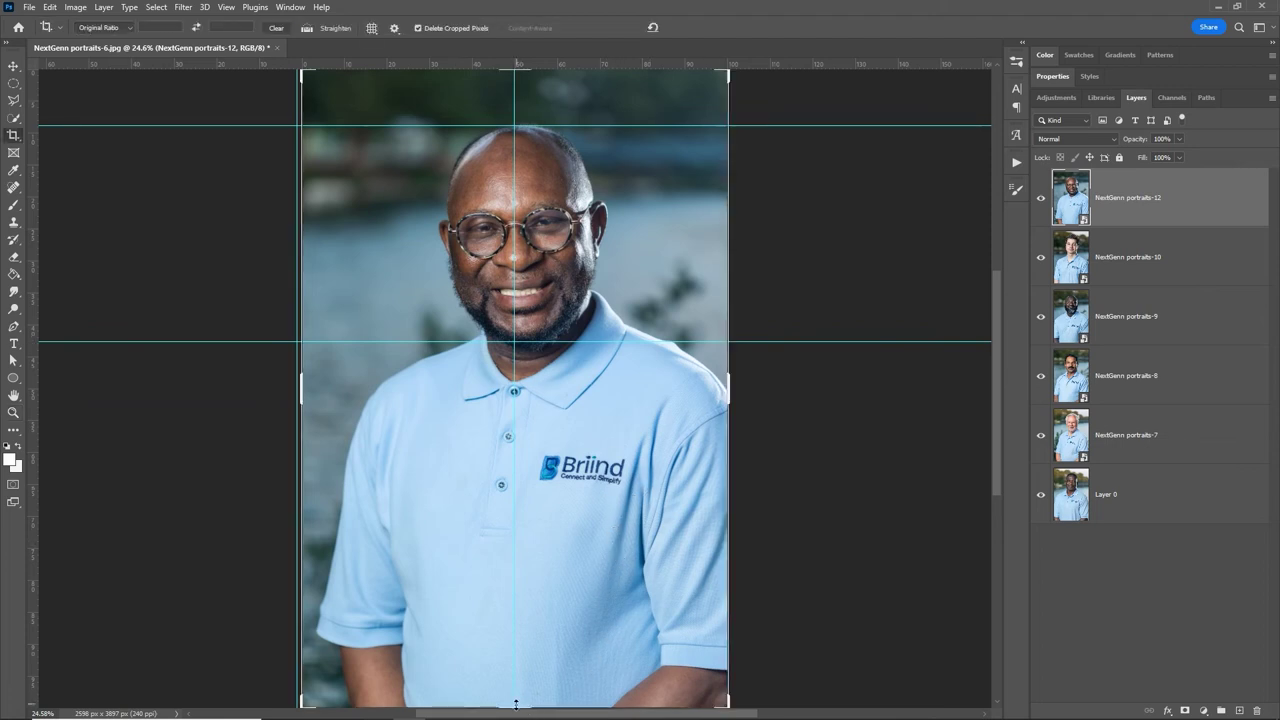
drag(516, 704, 517, 629)
key(Return)
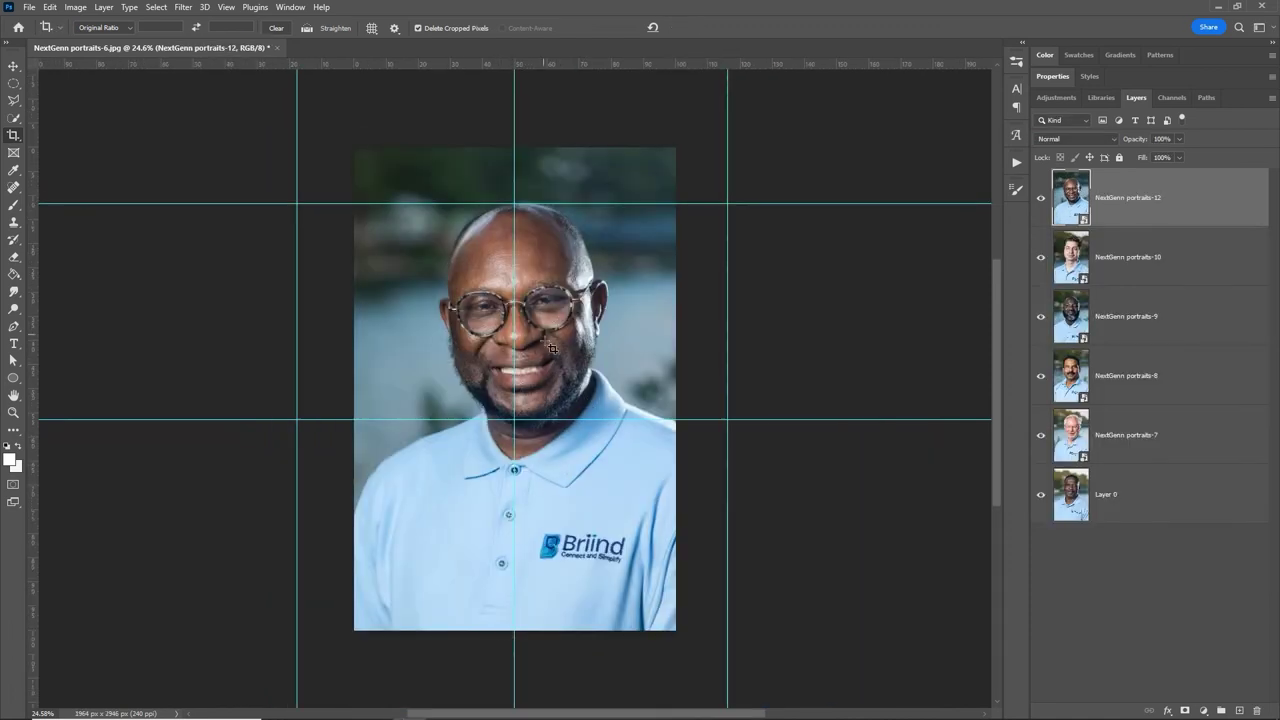
key(ctrl+z)
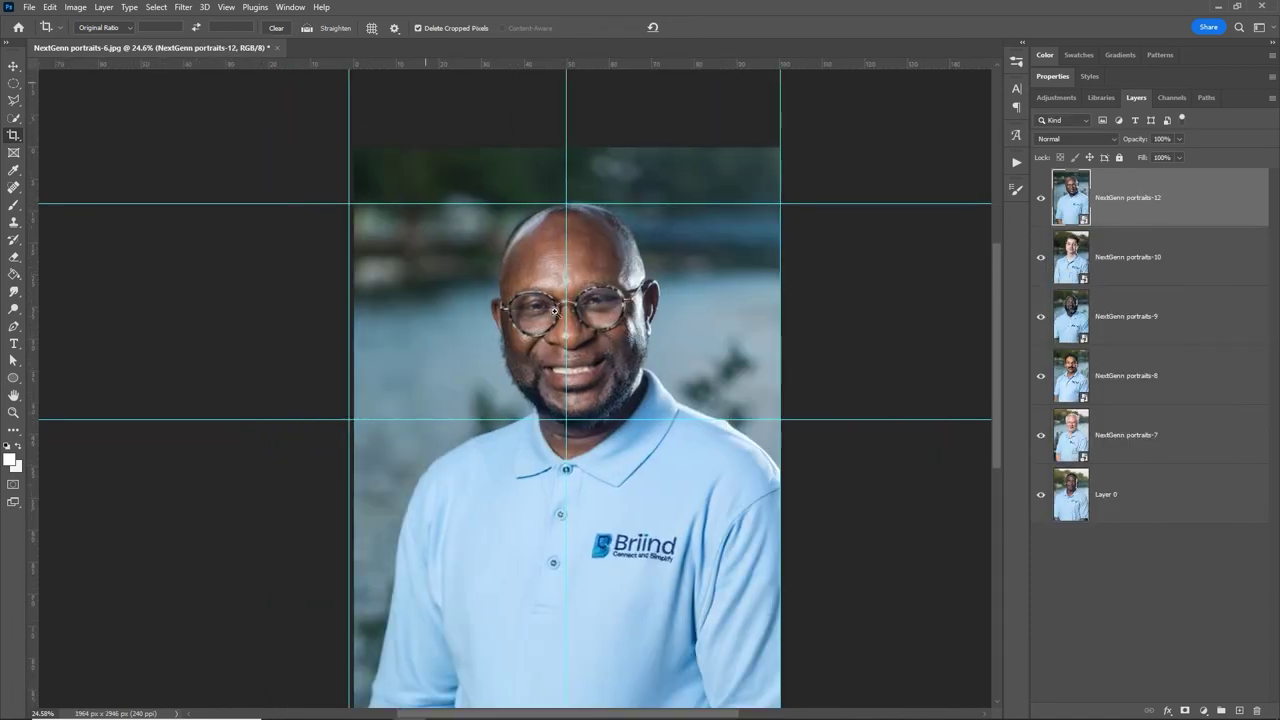
key(z)
click(399, 27)
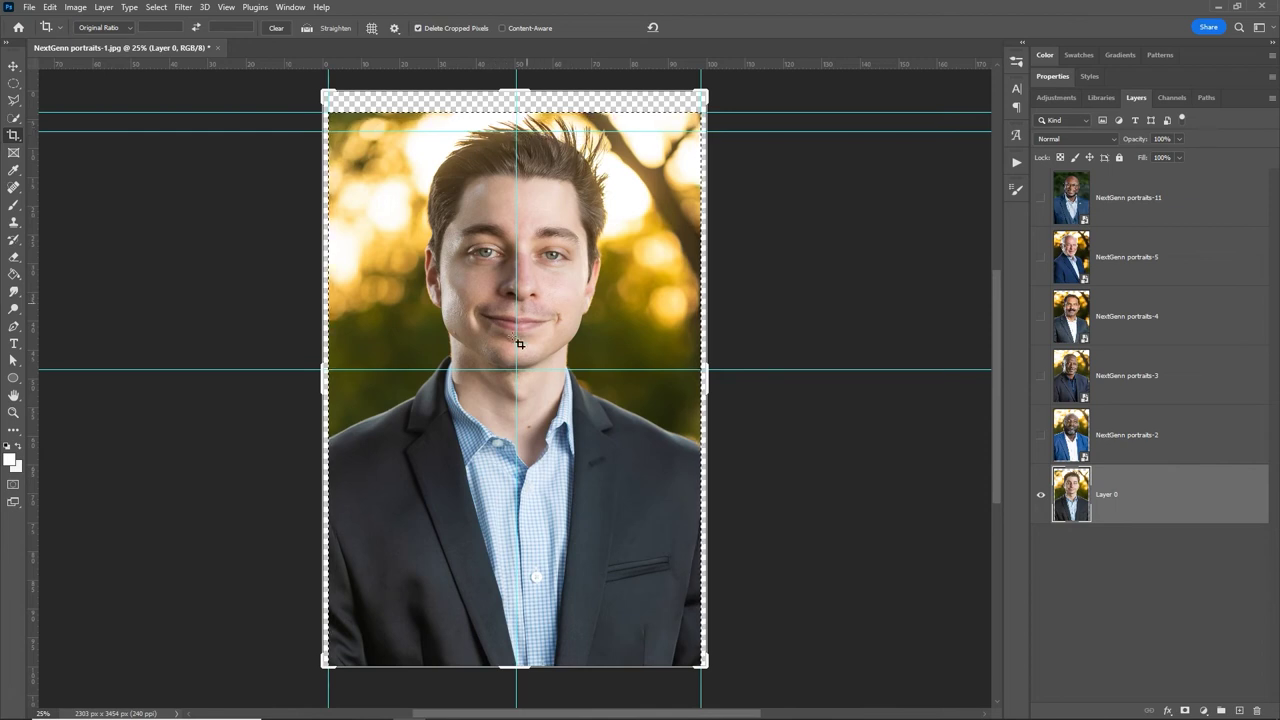
Step: Show layers NextGenn portraits-2, -3, -4, -5 and -11 above Layer 0 and clear the selection
click(1040, 435)
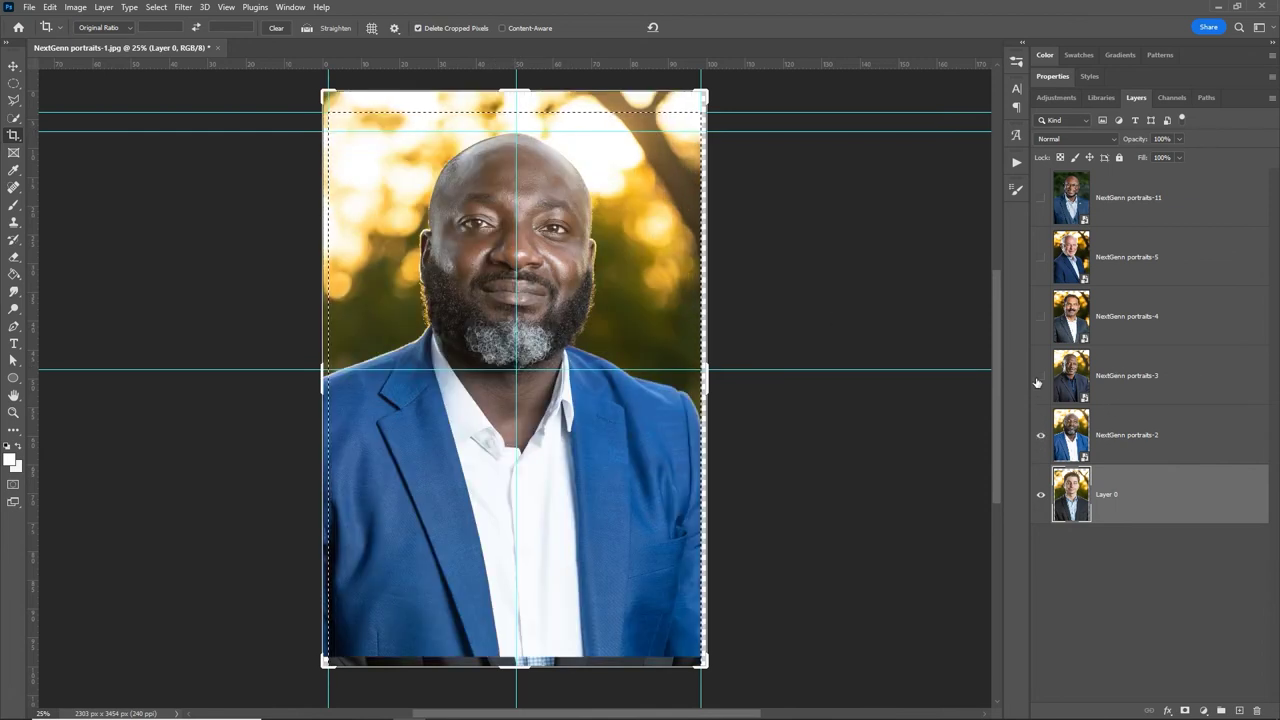
click(1039, 377)
click(1039, 316)
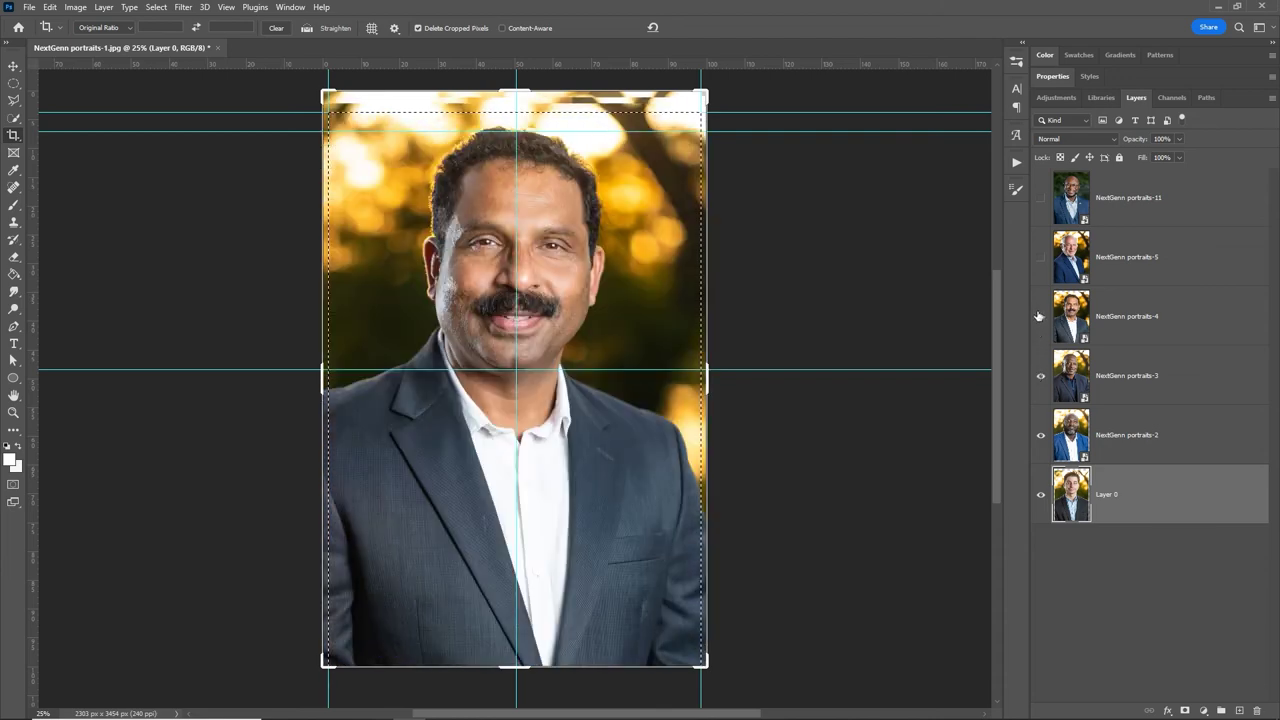
click(1040, 257)
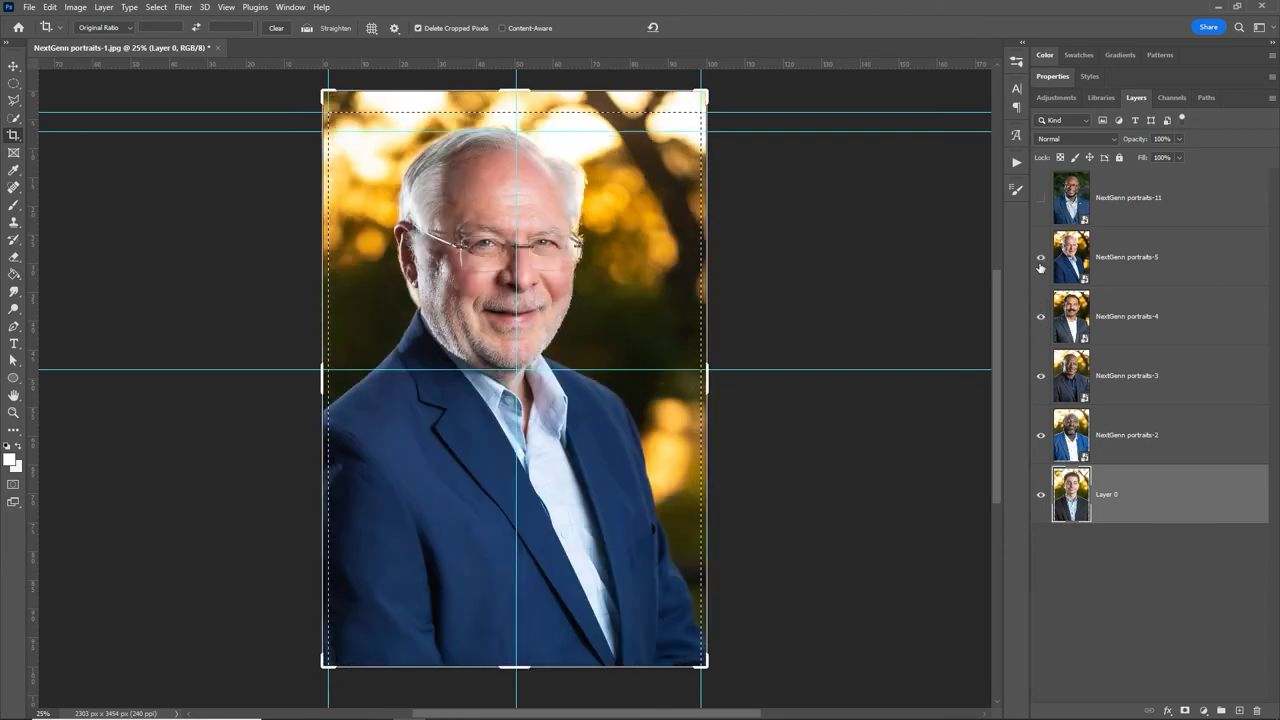
click(1040, 197)
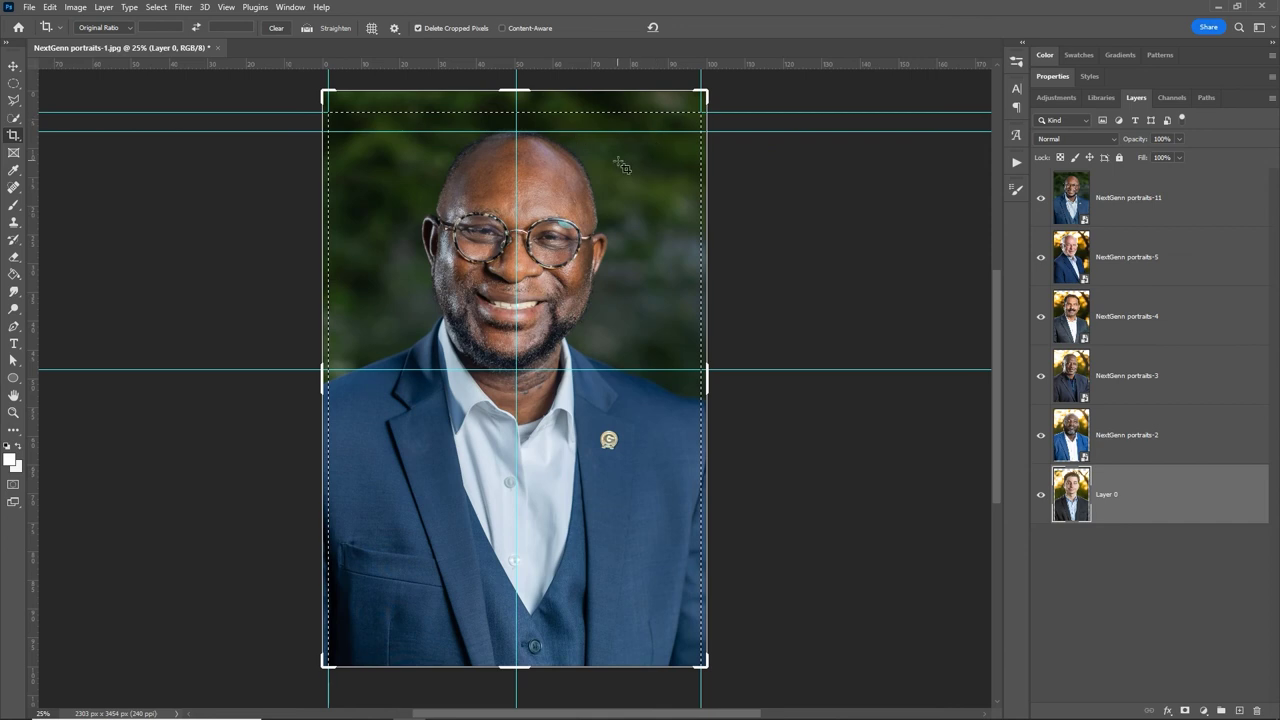
key(ctrl+d)
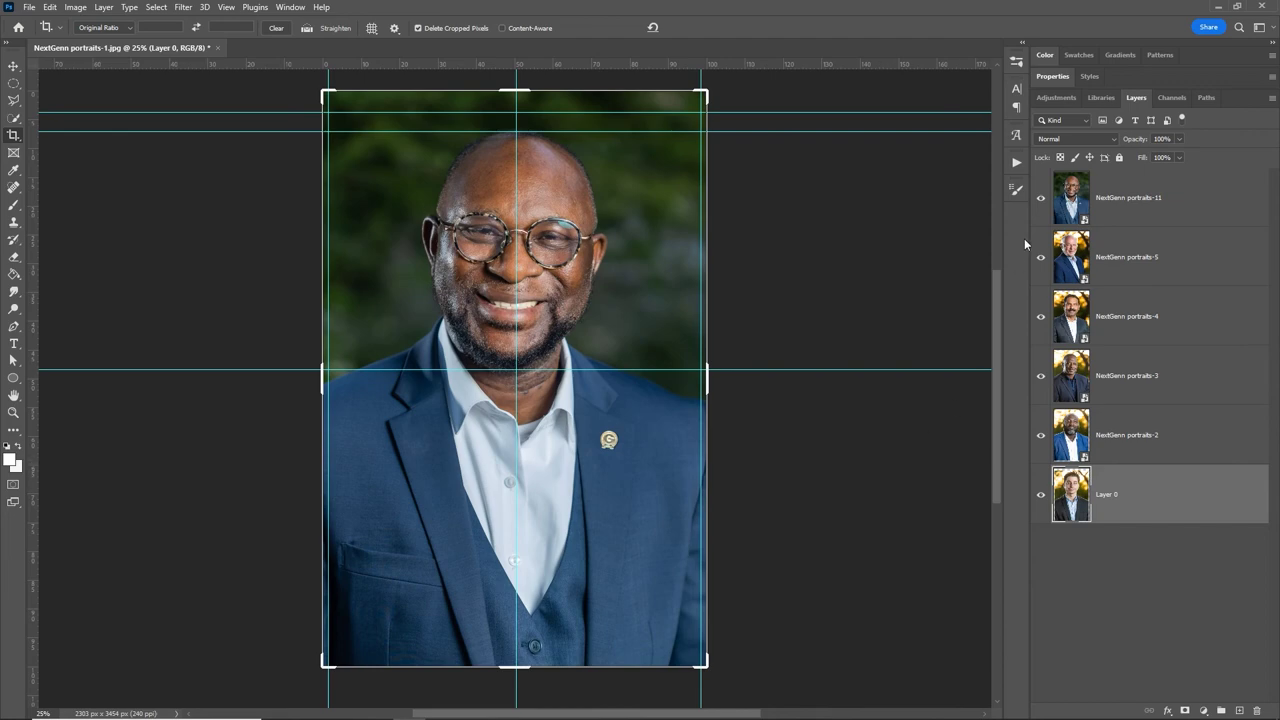
Step: Hide all NextGenn portraits layers again, comparing portraits-2 with Layer 0, and leave only Layer 0 visible and selected
click(1040, 198)
click(1040, 258)
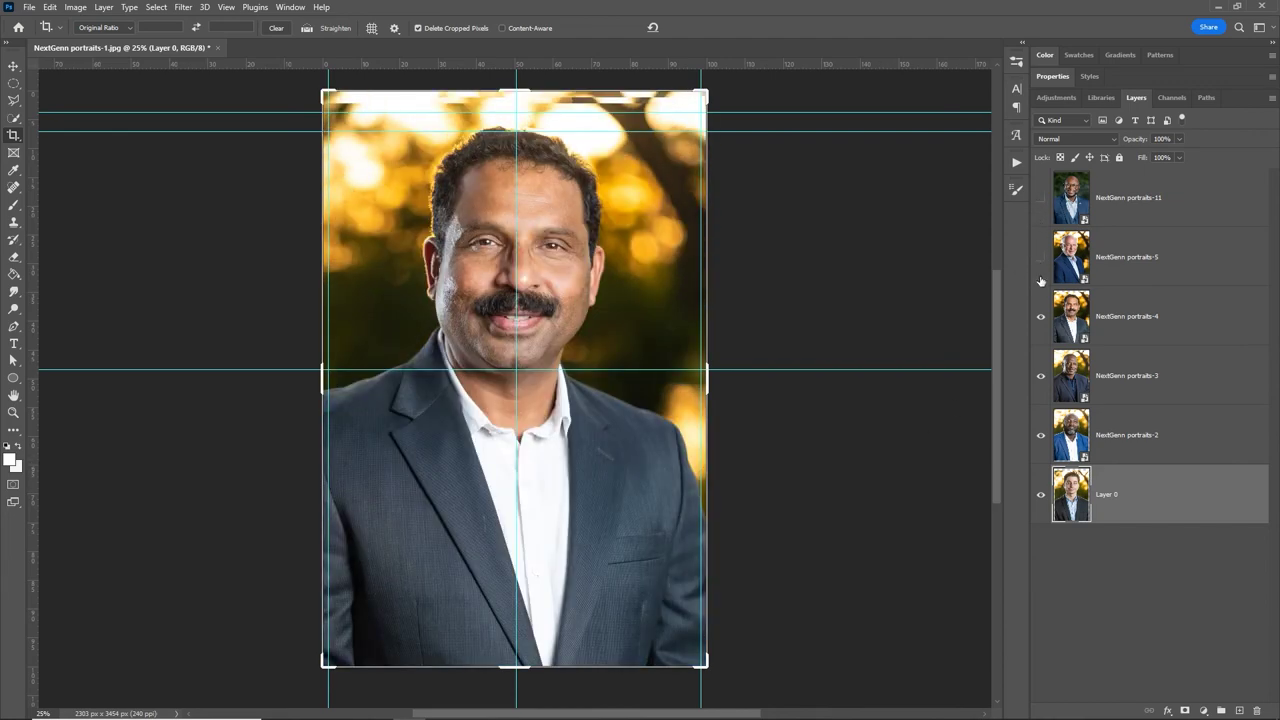
click(1041, 316)
click(1040, 376)
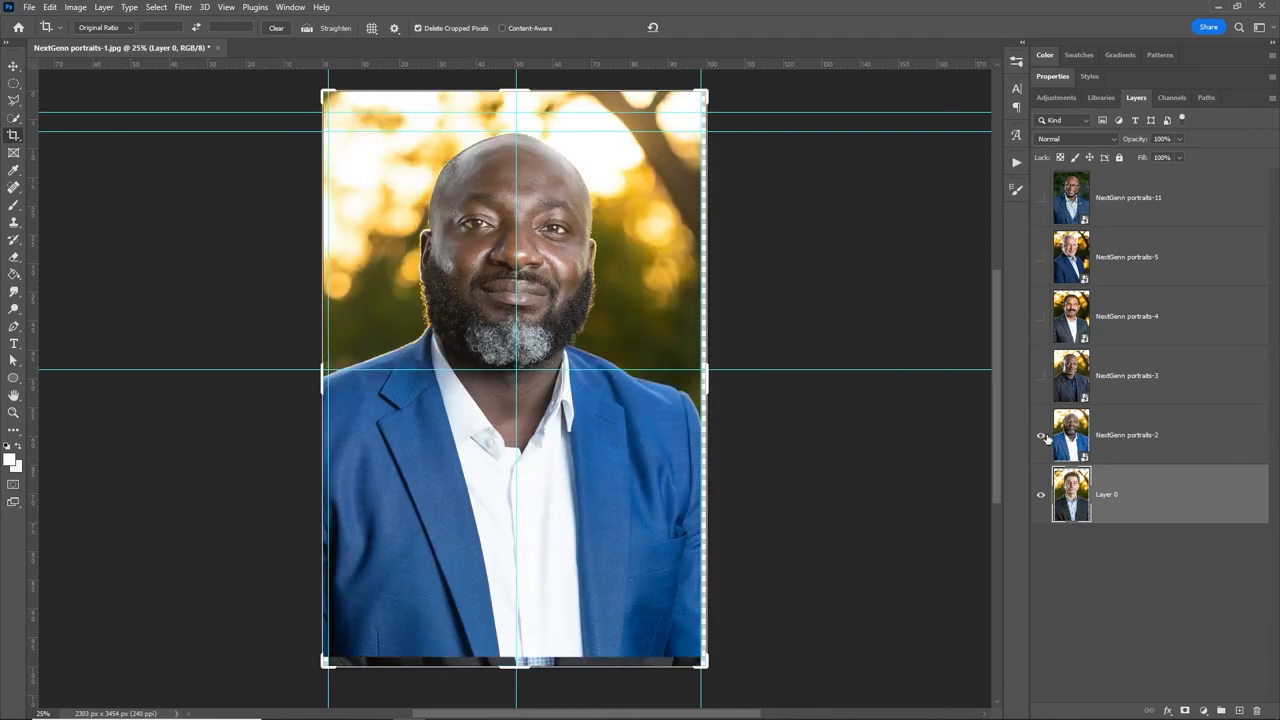
click(1100, 438)
click(1041, 436)
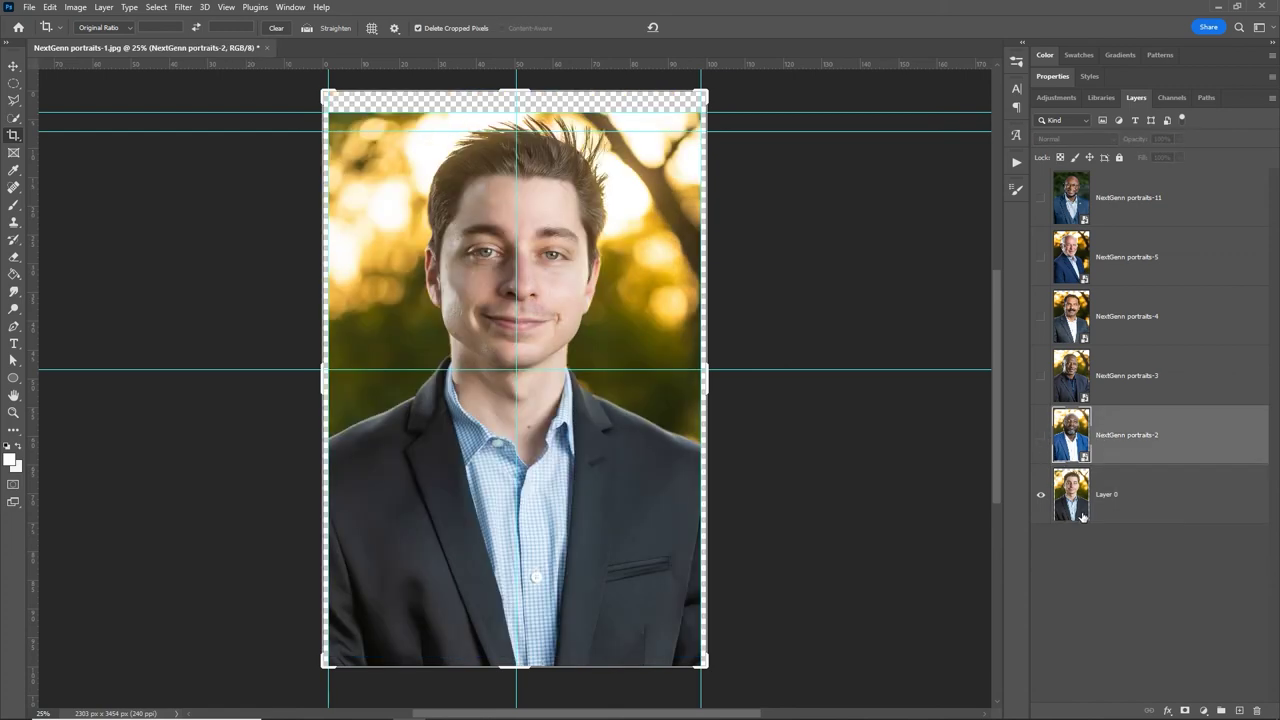
click(1083, 510)
click(1040, 440)
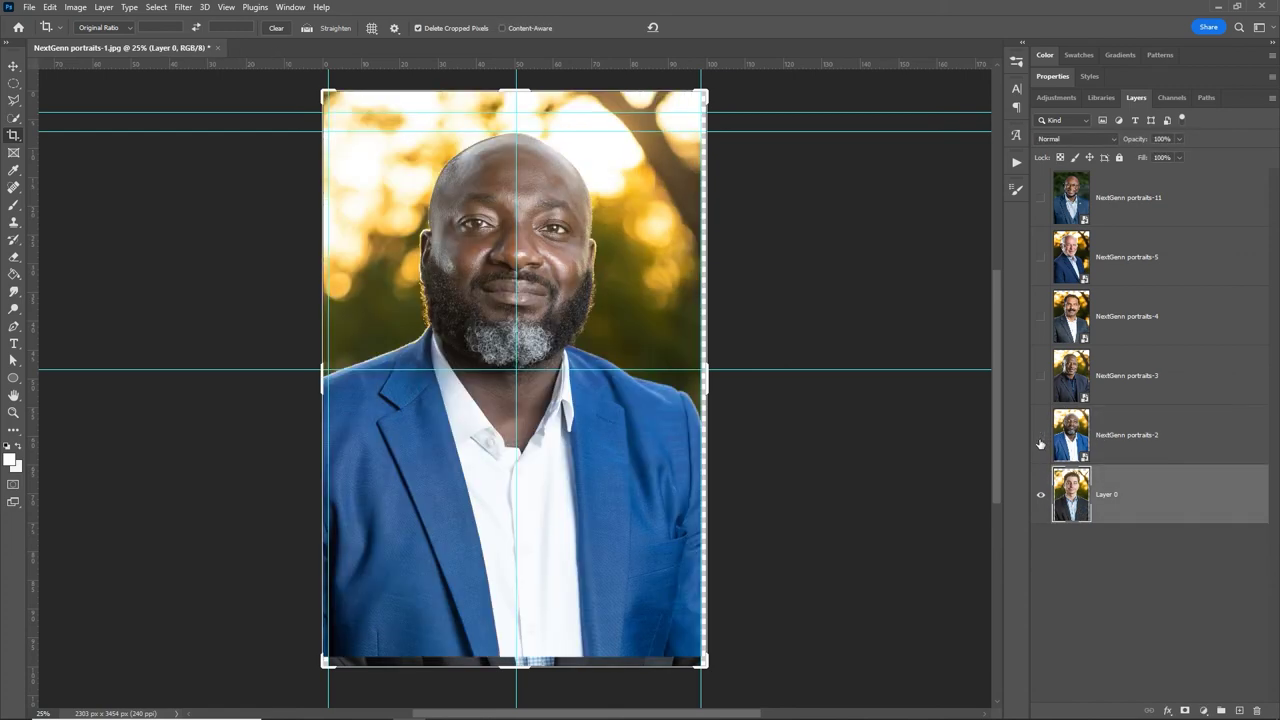
click(1040, 440)
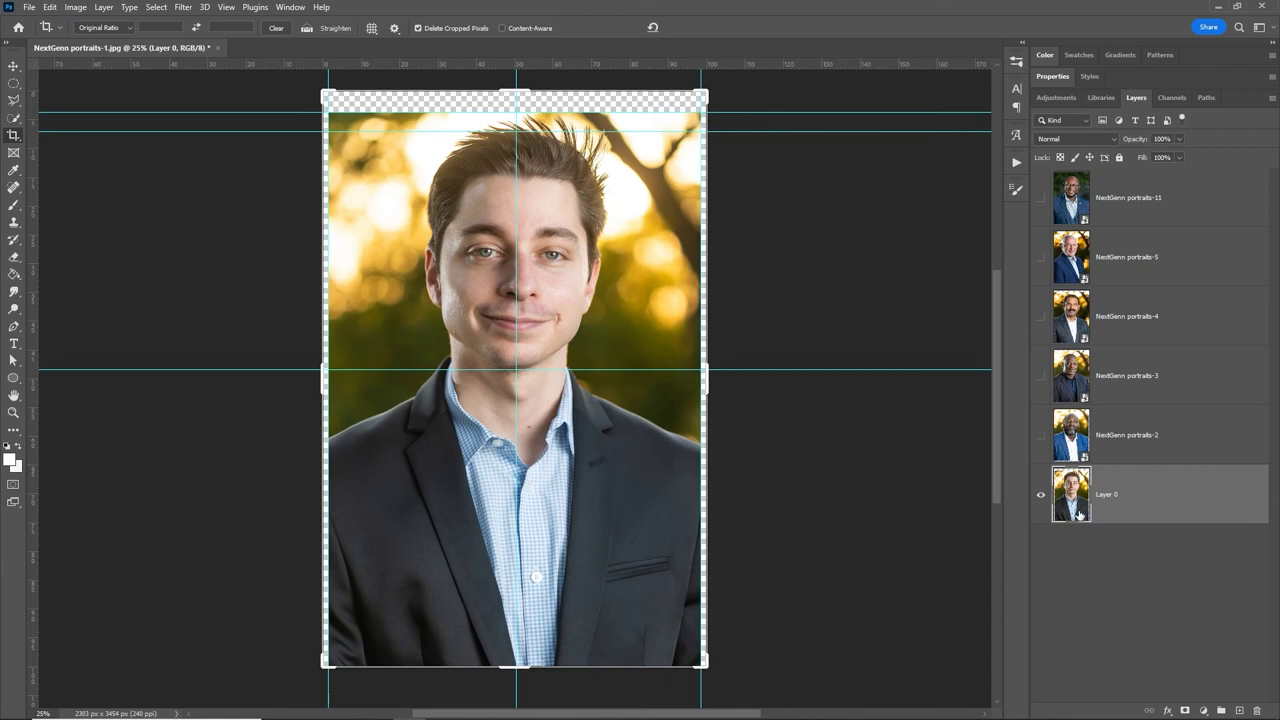
Step: Hide the guides, load Layer 0's outline as a selection, and check the selection along the image's right edge
key(ctrl+semicolon)
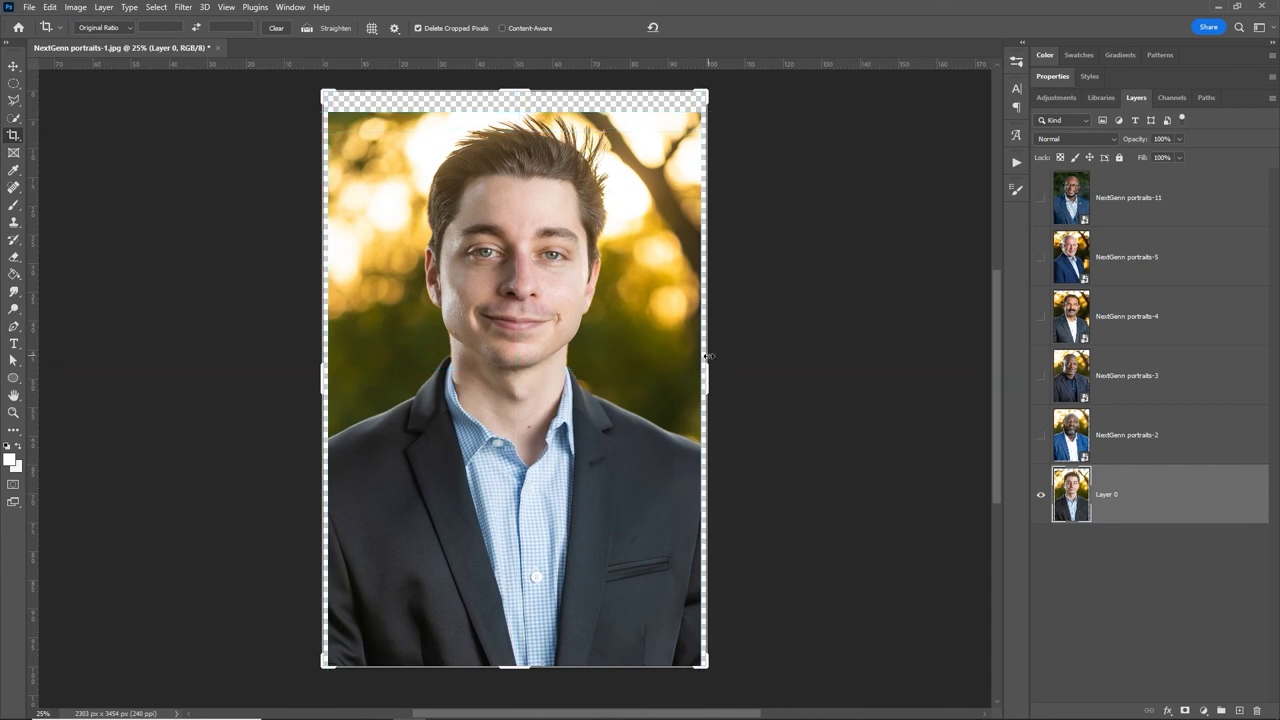
key(v)
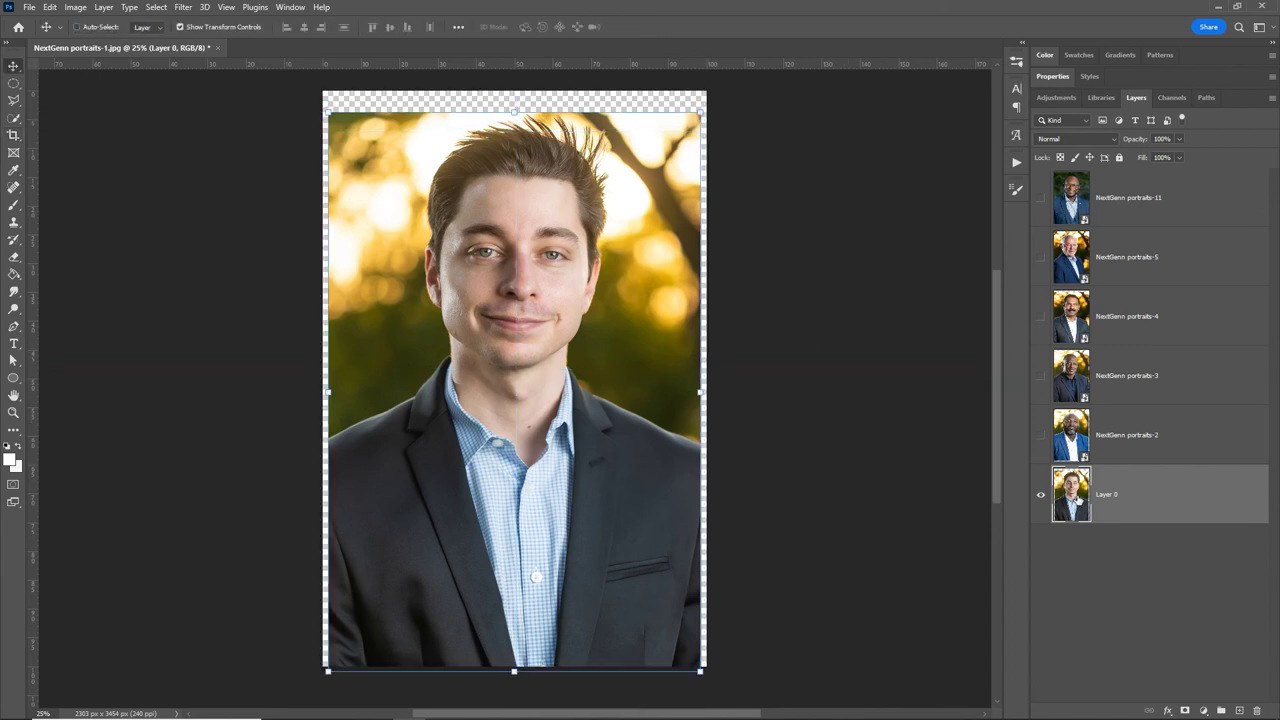
ctrl+click(1079, 498)
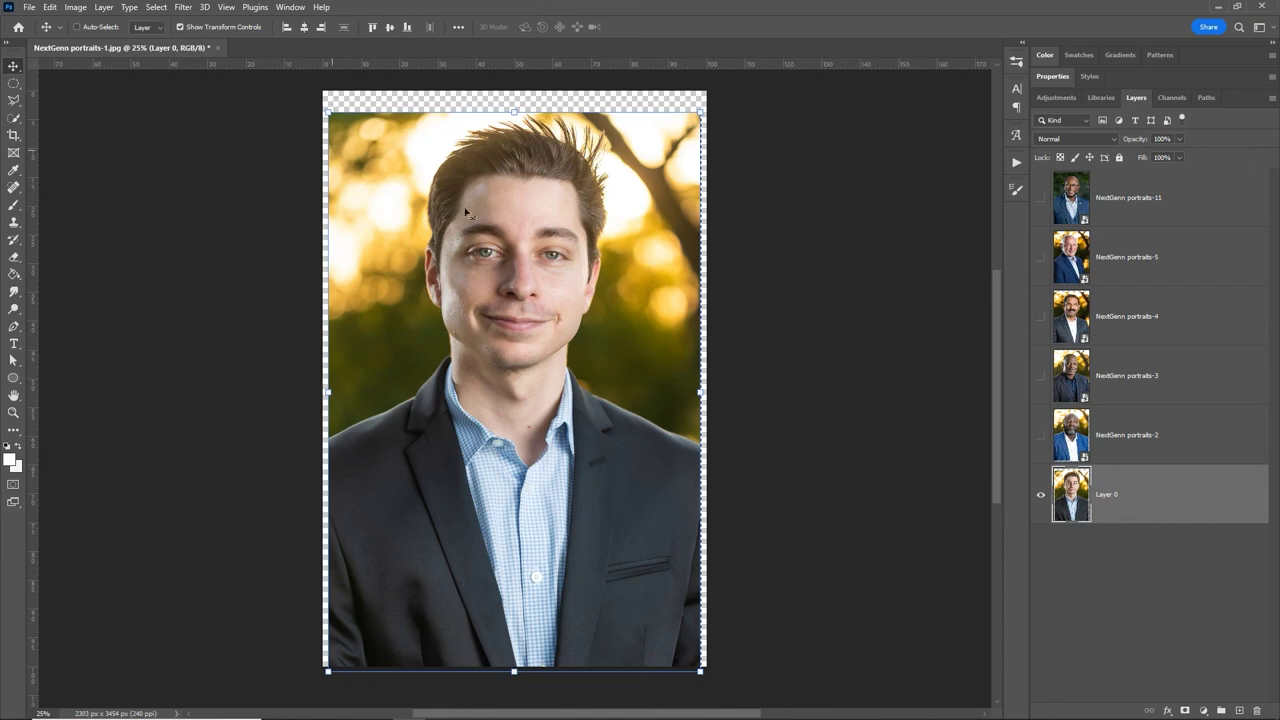
key(z)
drag(719, 276, 700, 257)
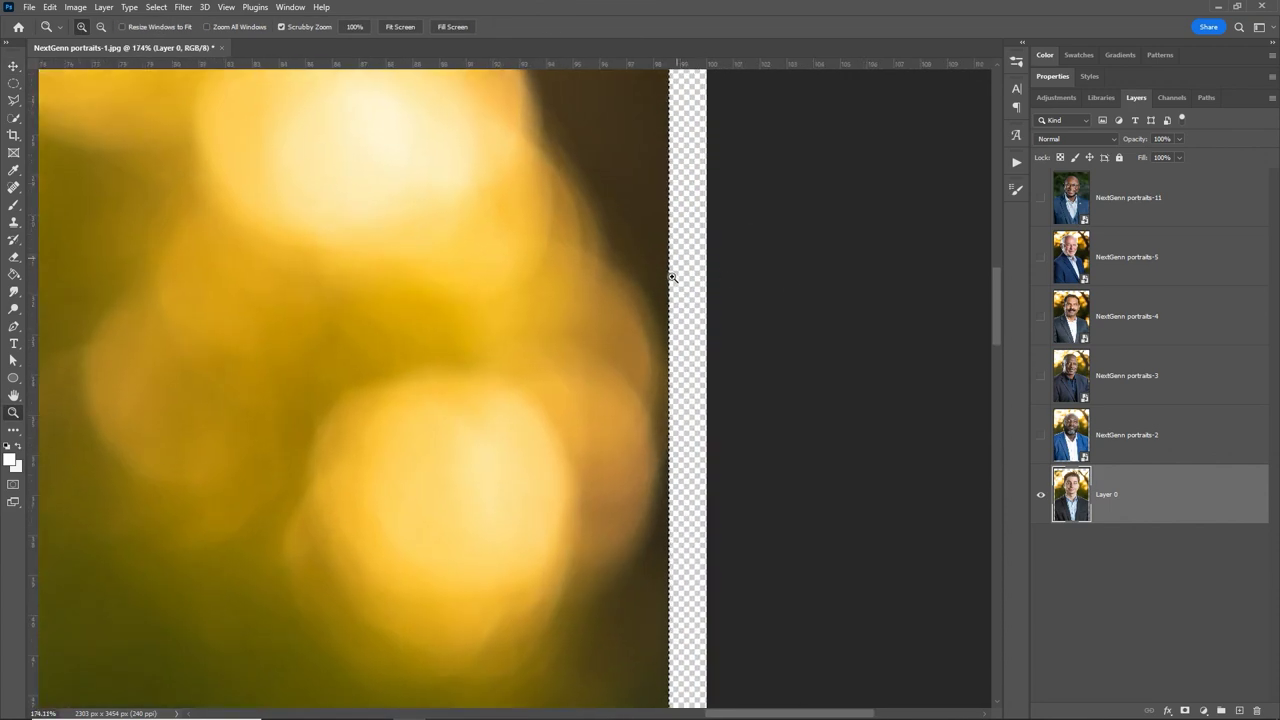
click(396, 28)
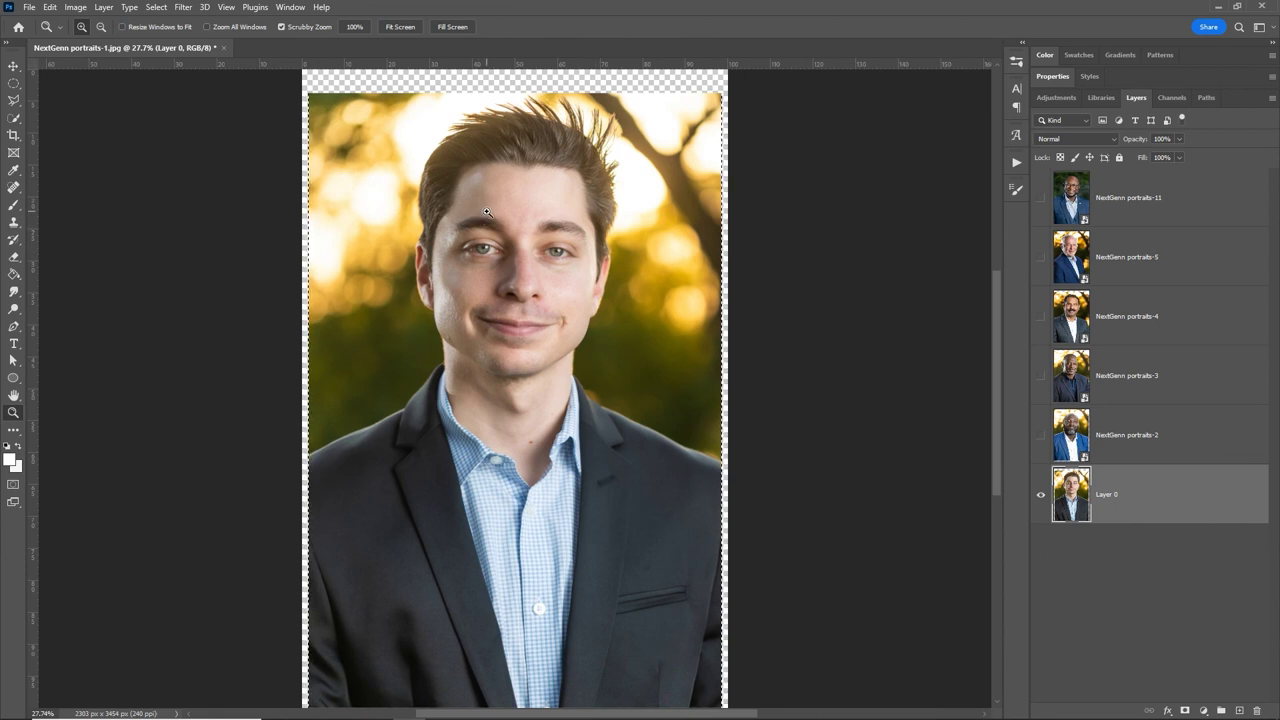
Step: Crop the canvas to the selection around Layer 0, removing the transparent margins
key(c)
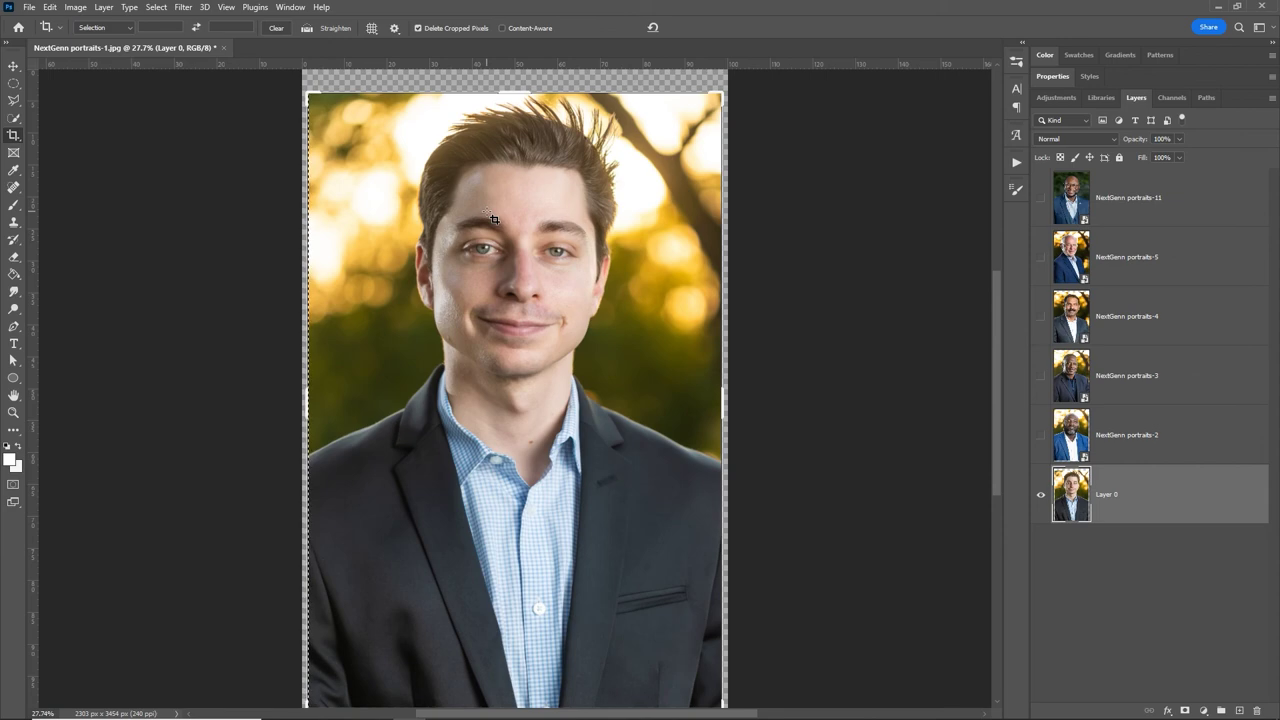
key(Return)
key(Return)
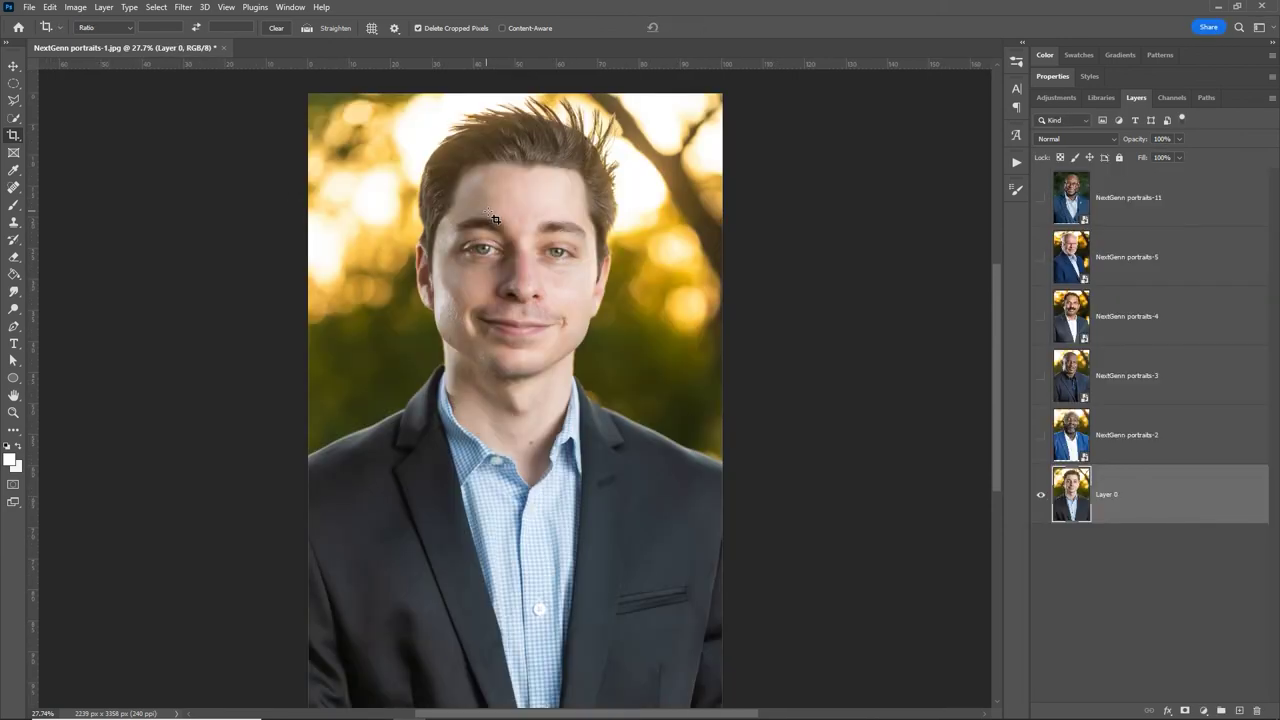
Step: Toggle the NextGenn portraits layers over Layer 0 to check that each one fills the cropped canvas
click(1040, 435)
click(1040, 375)
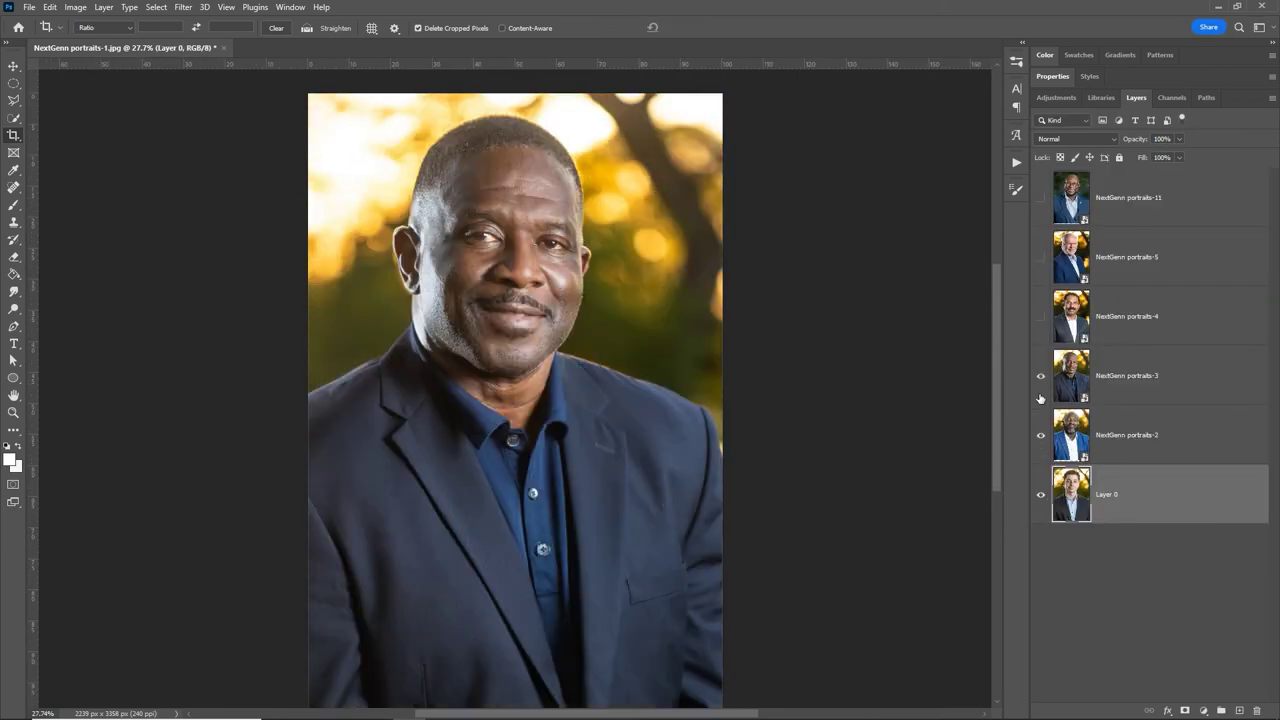
click(1040, 375)
click(1040, 316)
click(1040, 257)
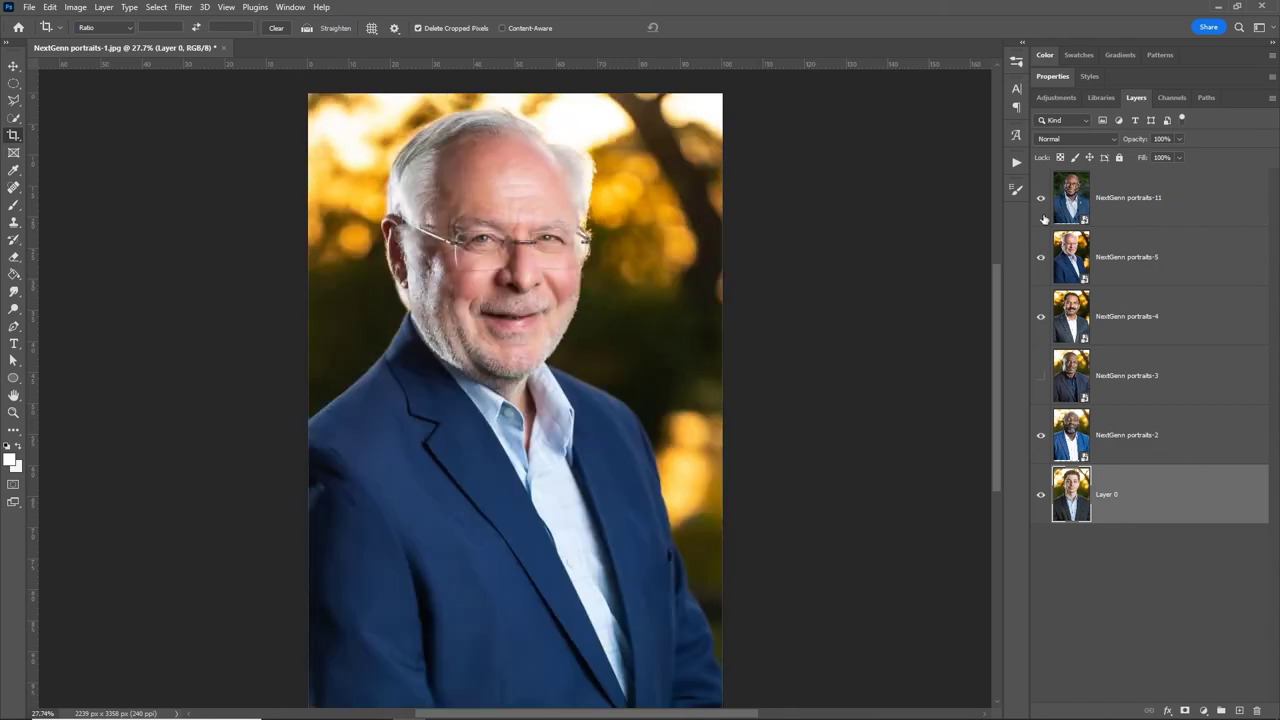
click(1040, 197)
click(1041, 376)
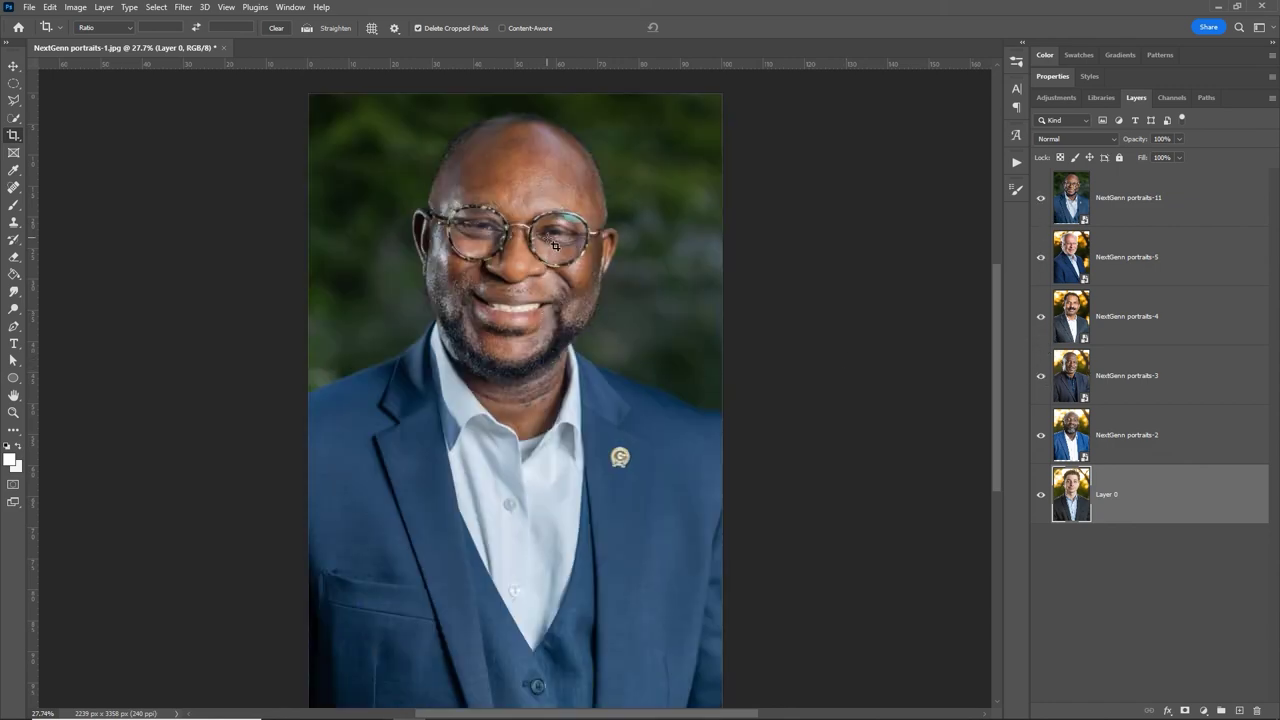
click(1048, 203)
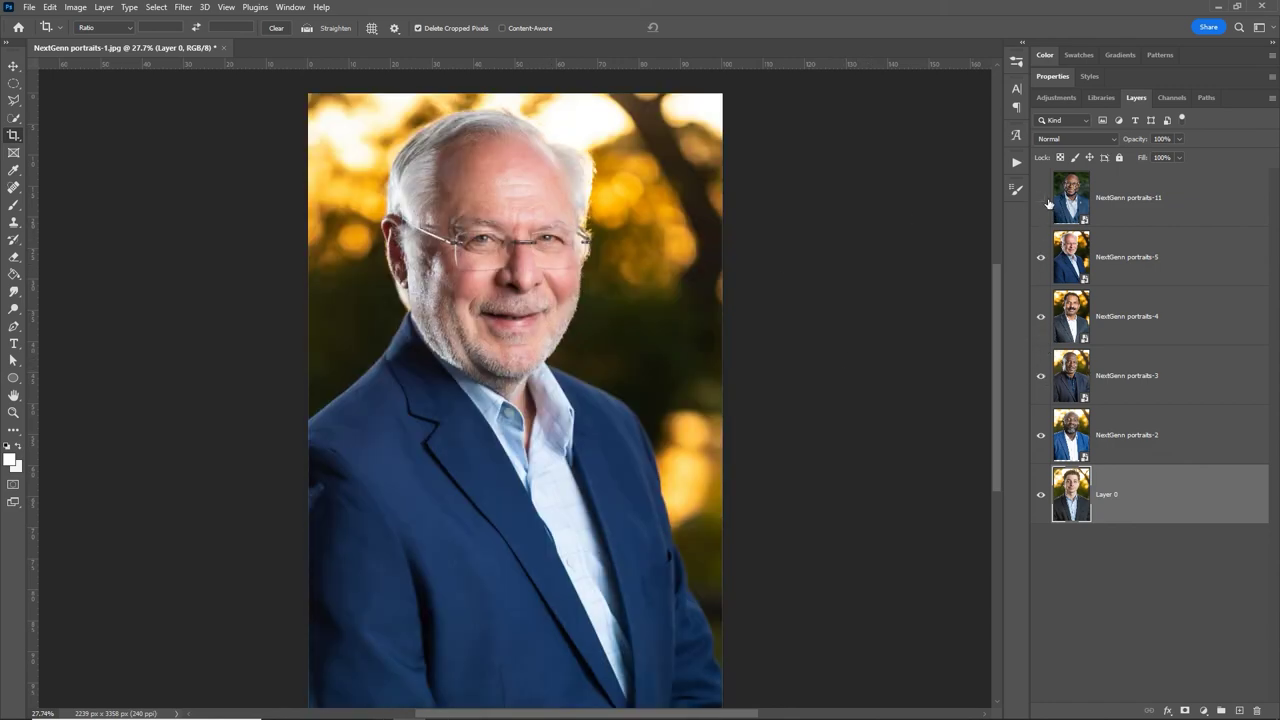